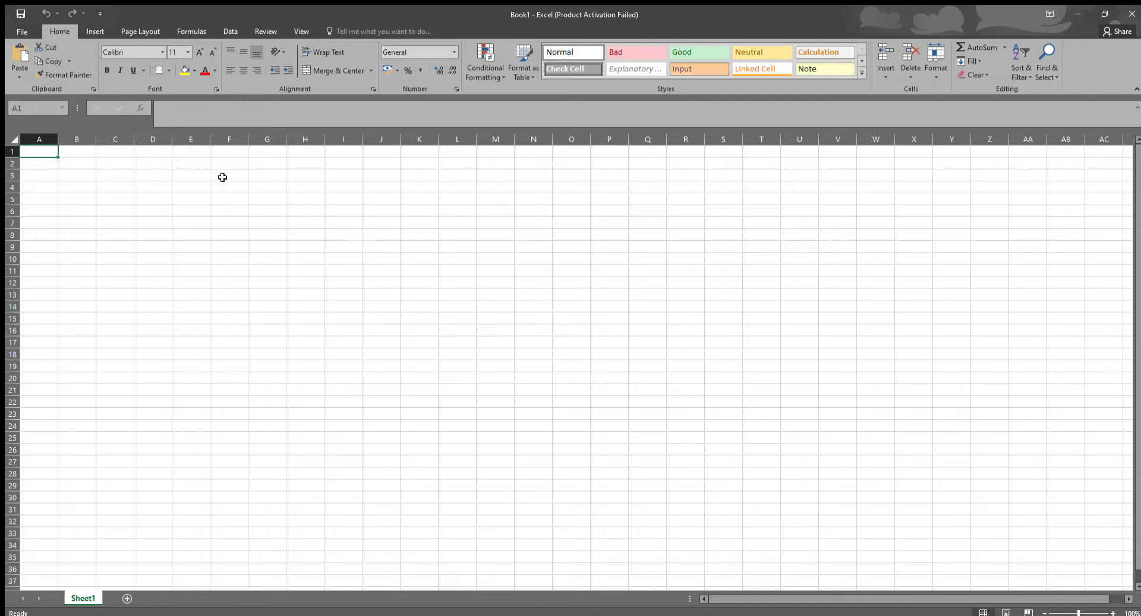
Enter the column headers Roll No in D2 and Name in E2.
left_click(219, 176)
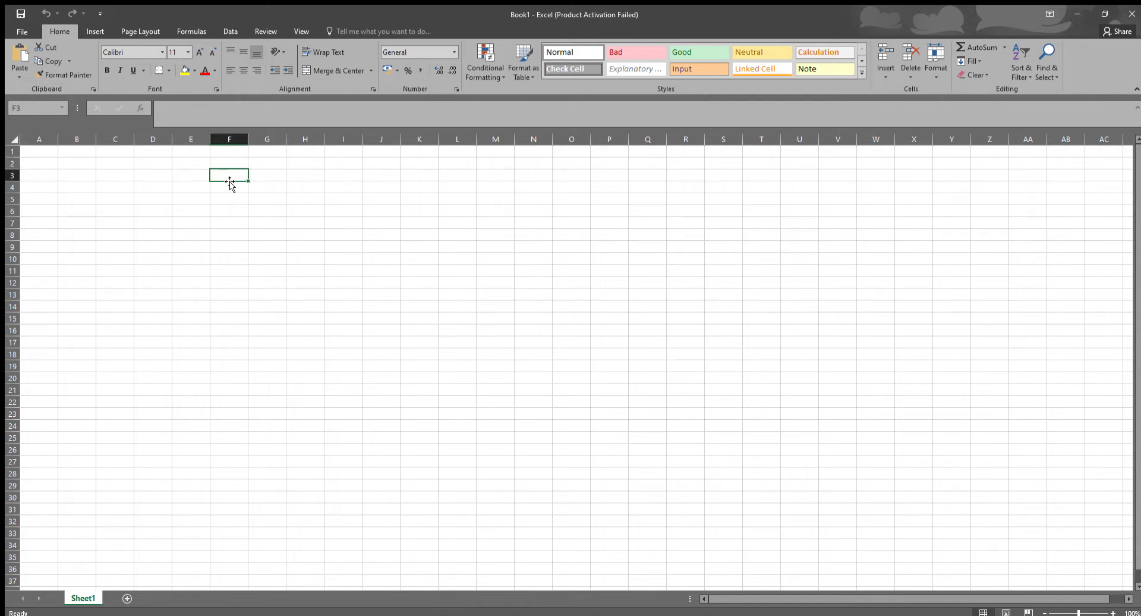
key("Left")
key("Left")
key("Up")
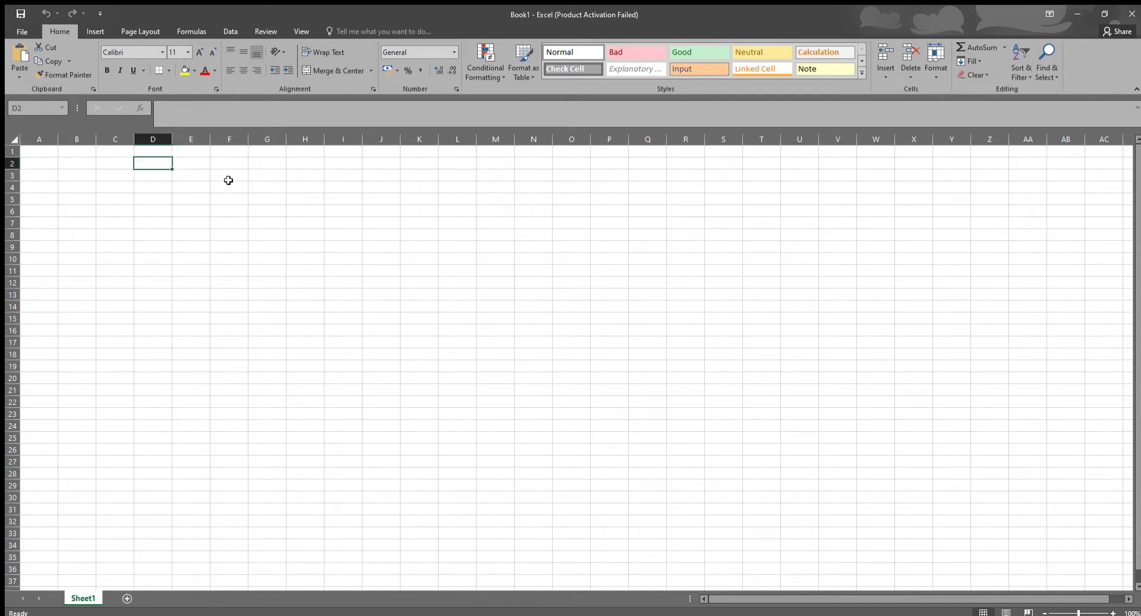
type("Rol")
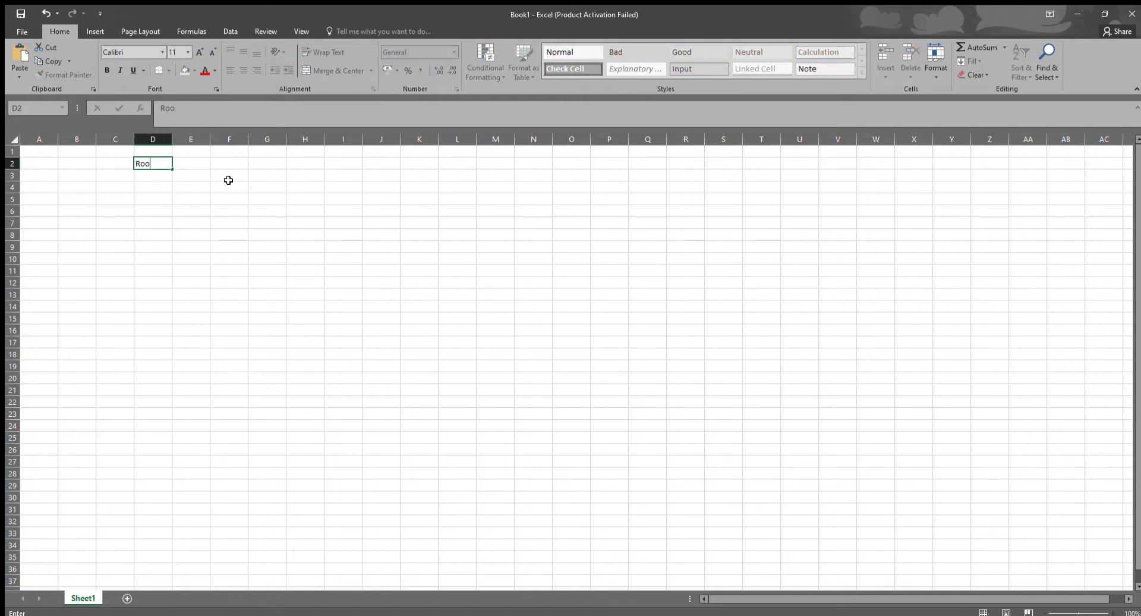
type("l No")
key("Tab")
type("Name")
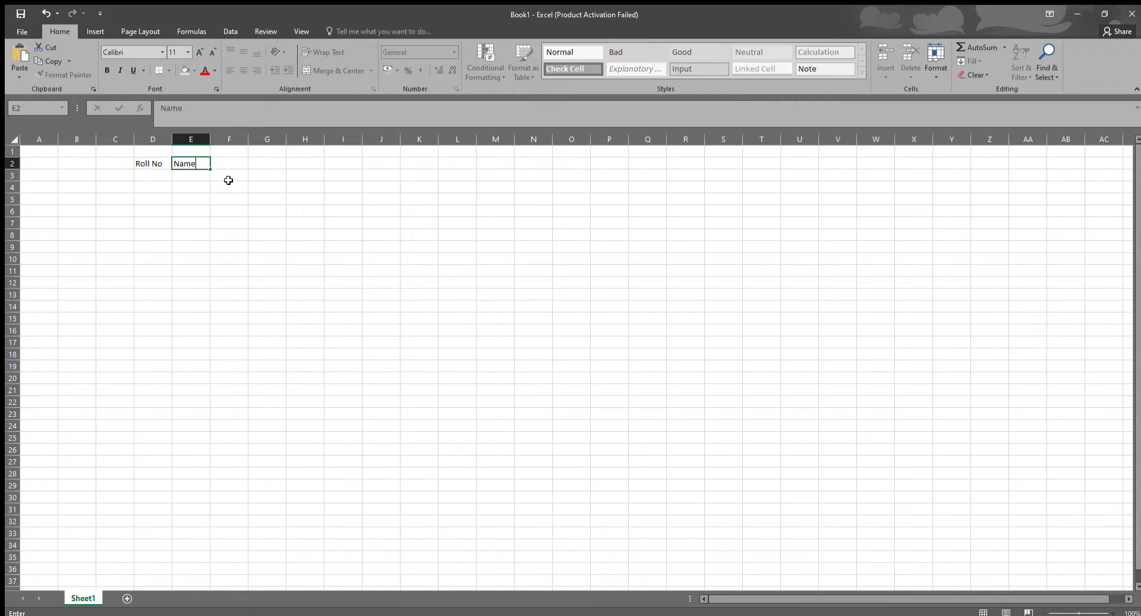
key("Tab")
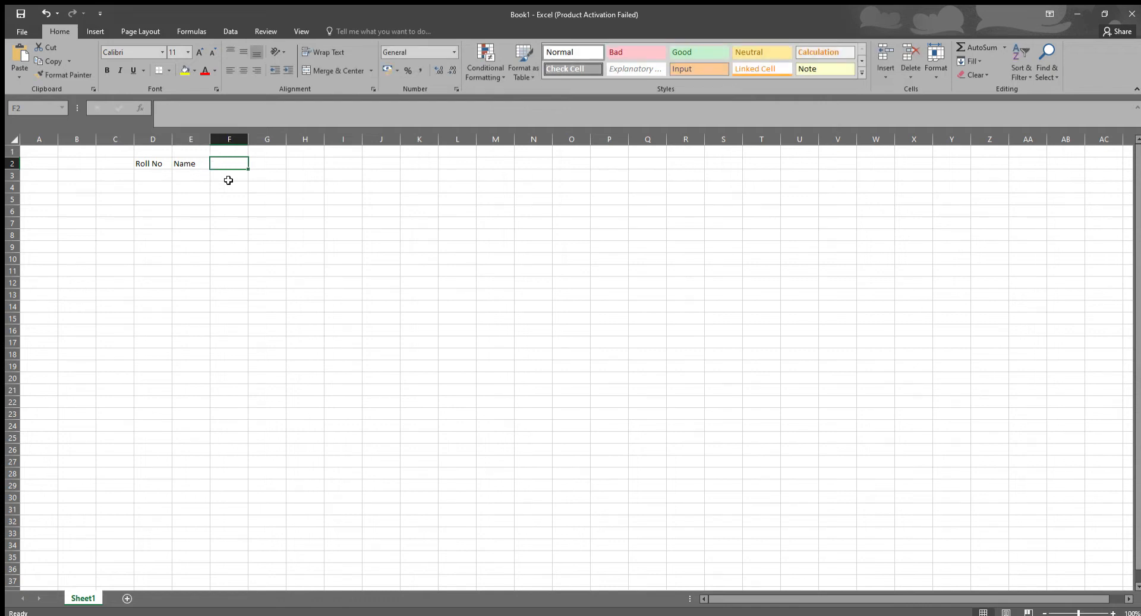
Add the headers Subject1, Subject2 and Subject3 in cells F2 to H2.
type("S")
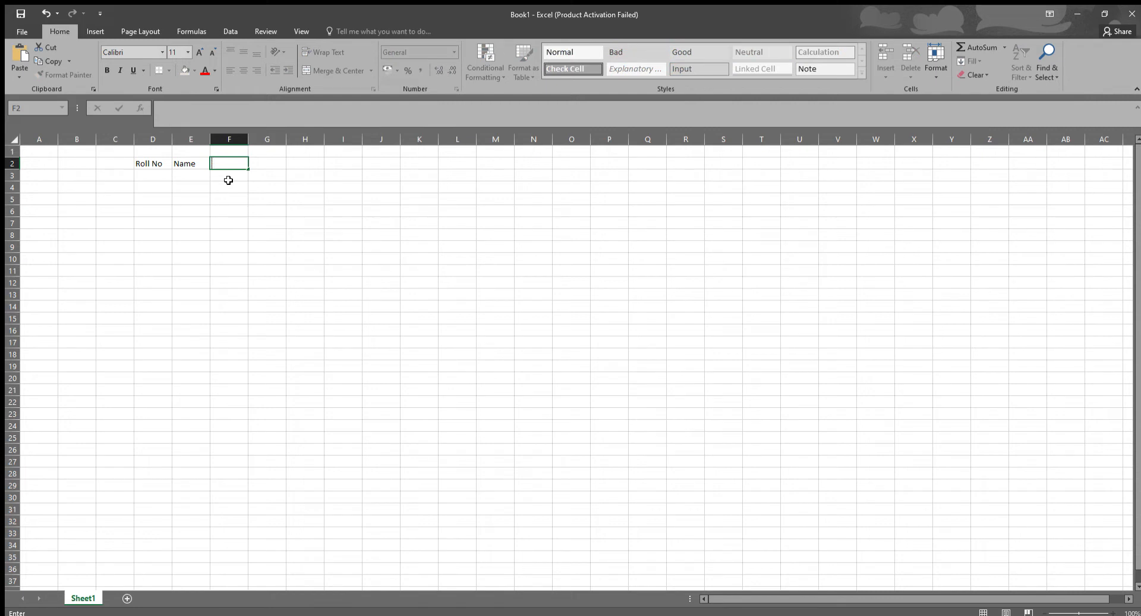
type("ubject1")
key("Tab")
type("Si")
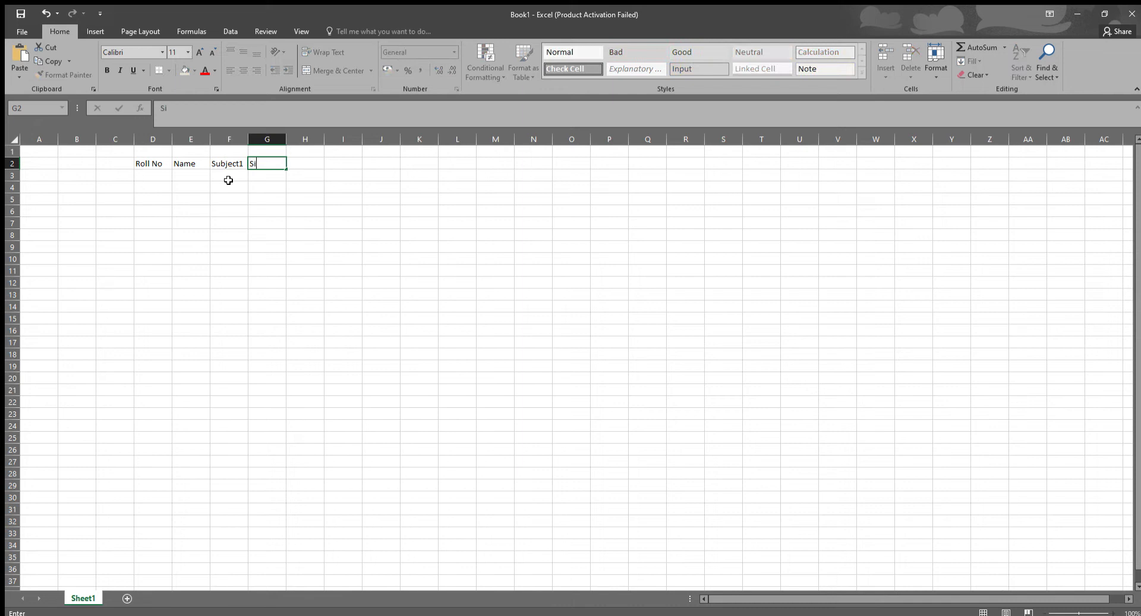
type("ubject2")
key("Return")
key("Up")
key("Right")
type("Subject3")
key("Return")
key("Up")
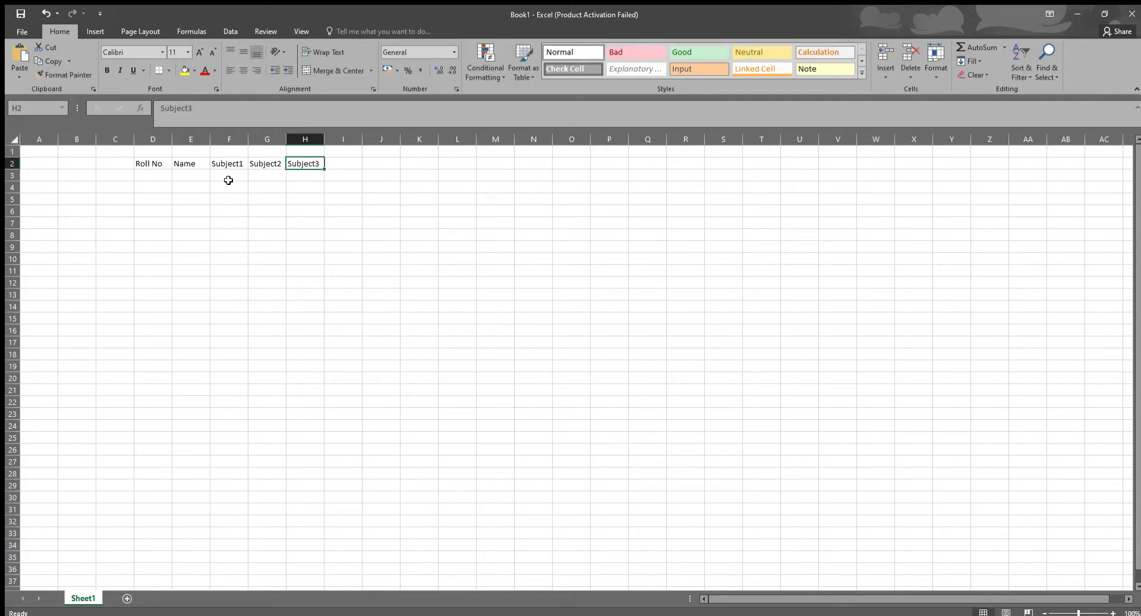
Add the headers Total in I2 and Average in J2 after the subject columns.
left_click(343, 167)
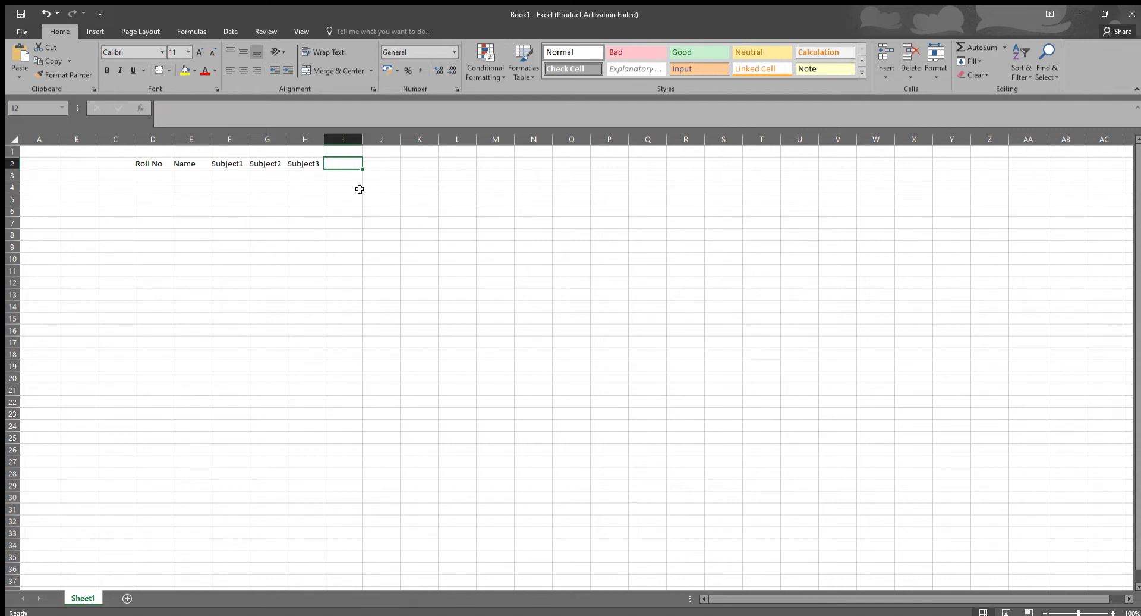
key("Left")
key("Left")
key("Left")
key("shift+Right")
key("shift+Right")
key("shift+Right")
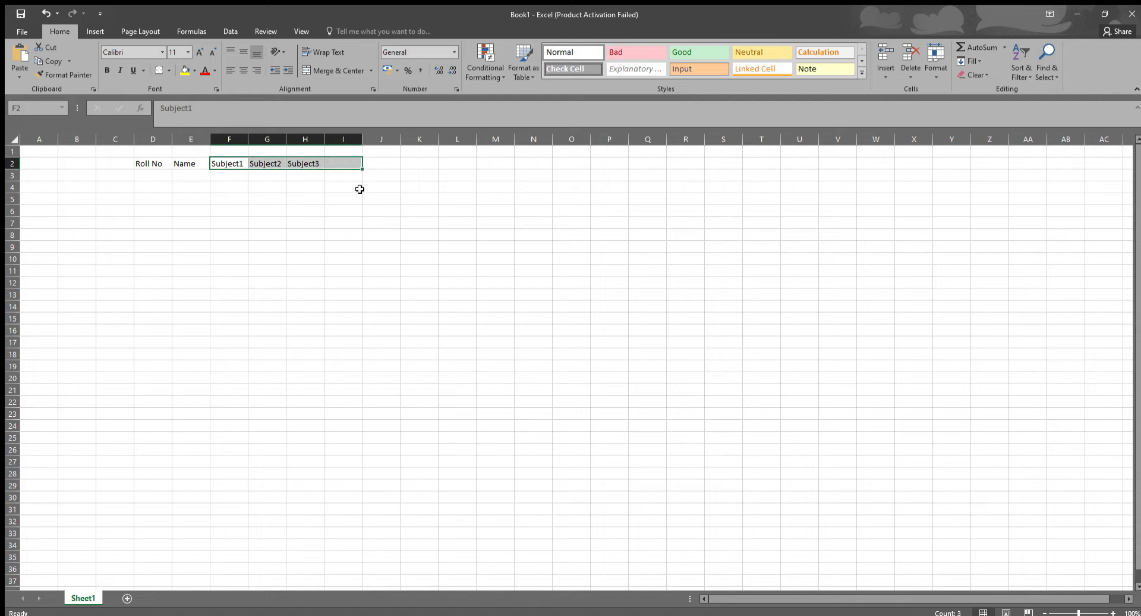
key("Right")
key("Right")
key("Right")
type("Total")
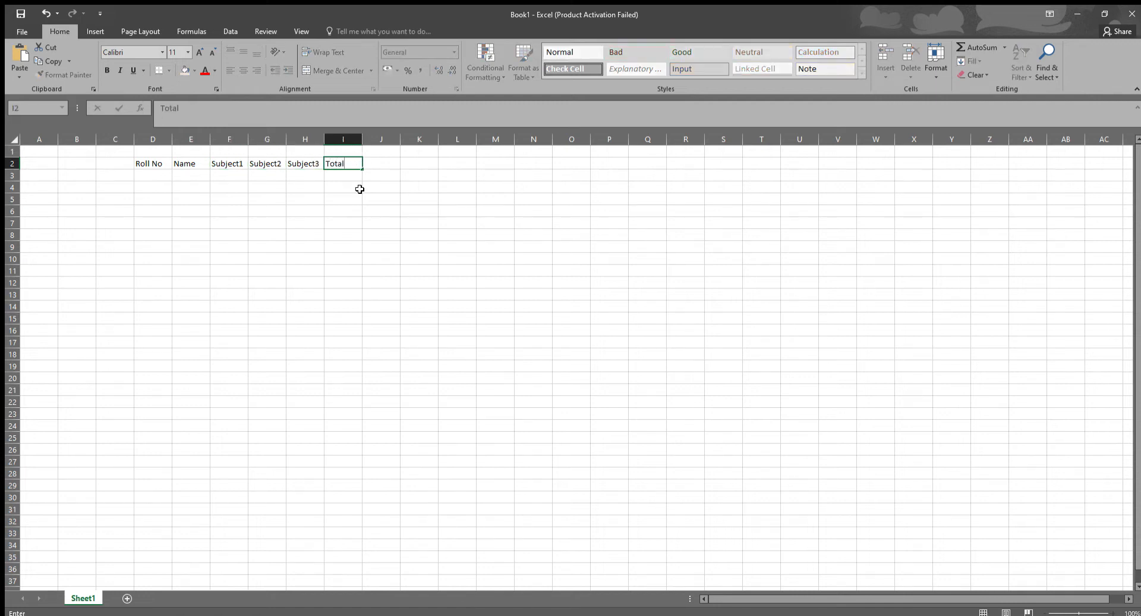
key("Tab")
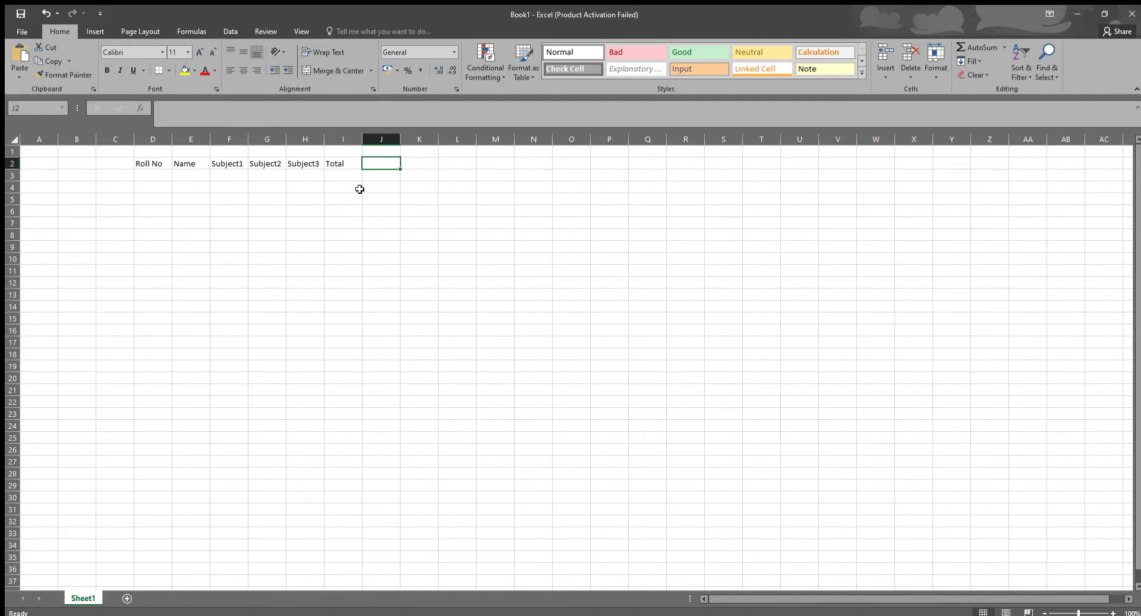
type("A")
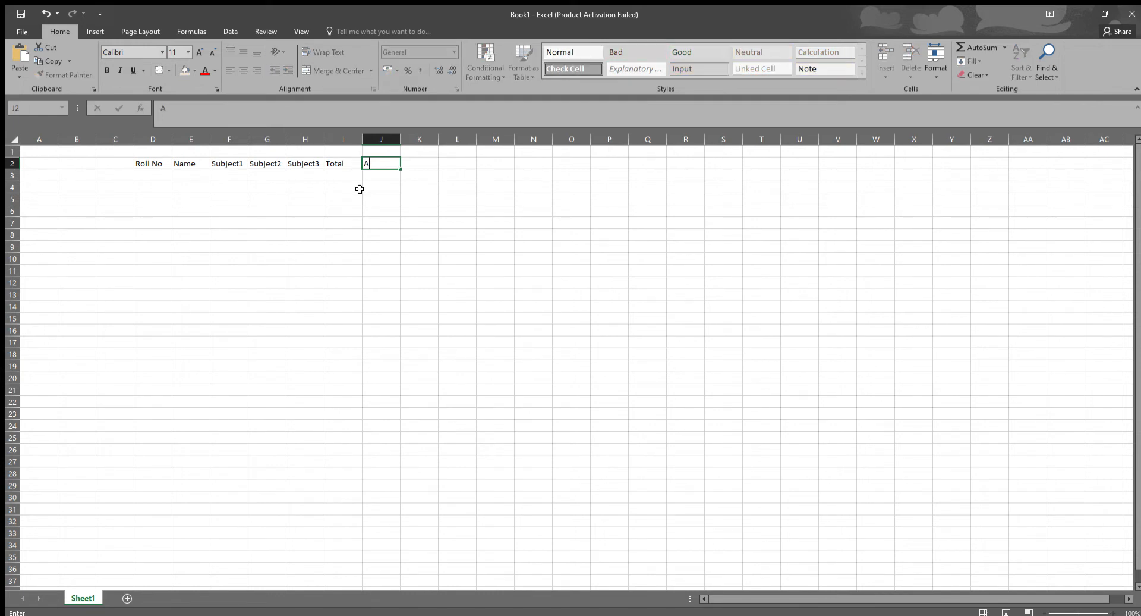
type("verage")
key("Return")
key("Up")
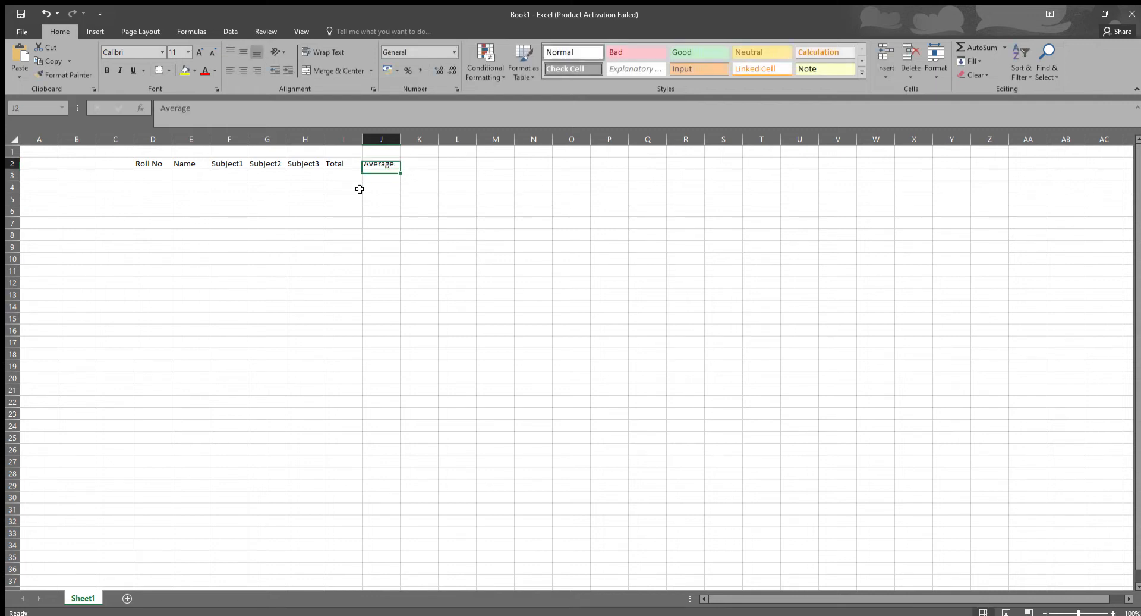
Fill the Roll No column with 1, 2, 3, 4 and 5 in cells D3 to D7.
key("Left")
key("Left")
key("Left")
key("Left")
key("Left")
key("Left")
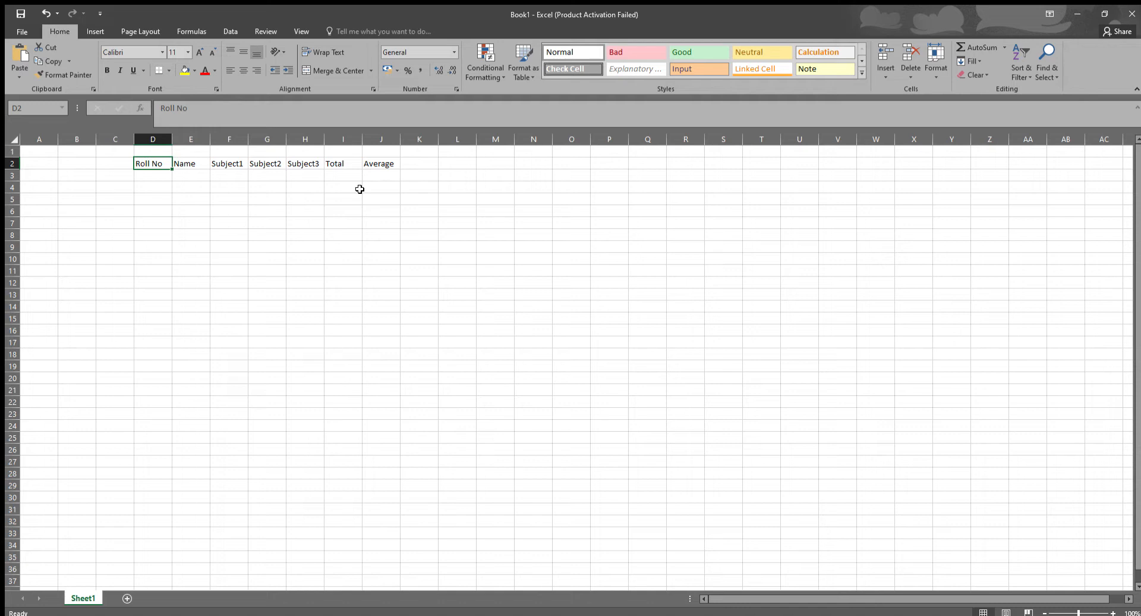
key("Return")
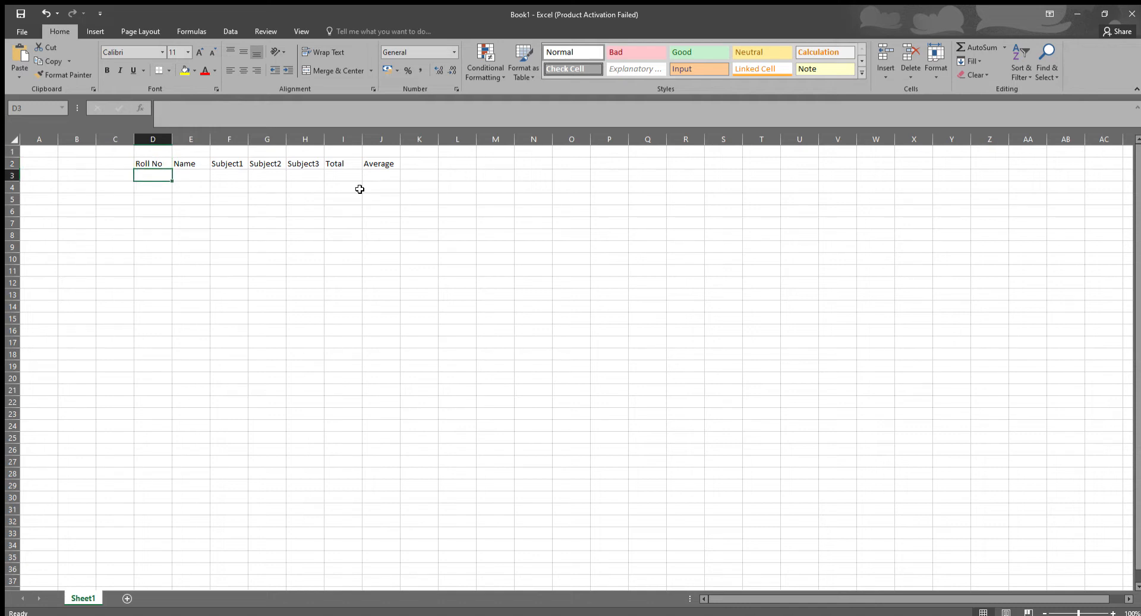
type("1")
key("Return")
type("2")
key("Return")
type("3")
key("Return")
type("4")
key("Return")
type("5")
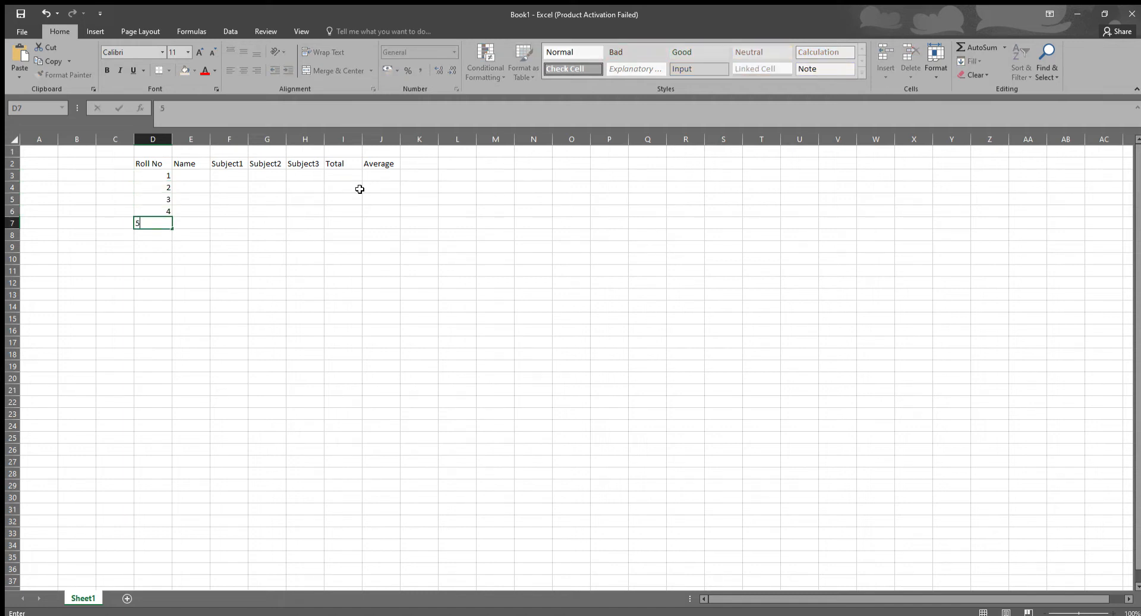
Enter the student names for roll numbers 1 and 2 in cells E3 and E4.
key("Up")
key("Up")
key("Up")
key("Up")
key("Right")
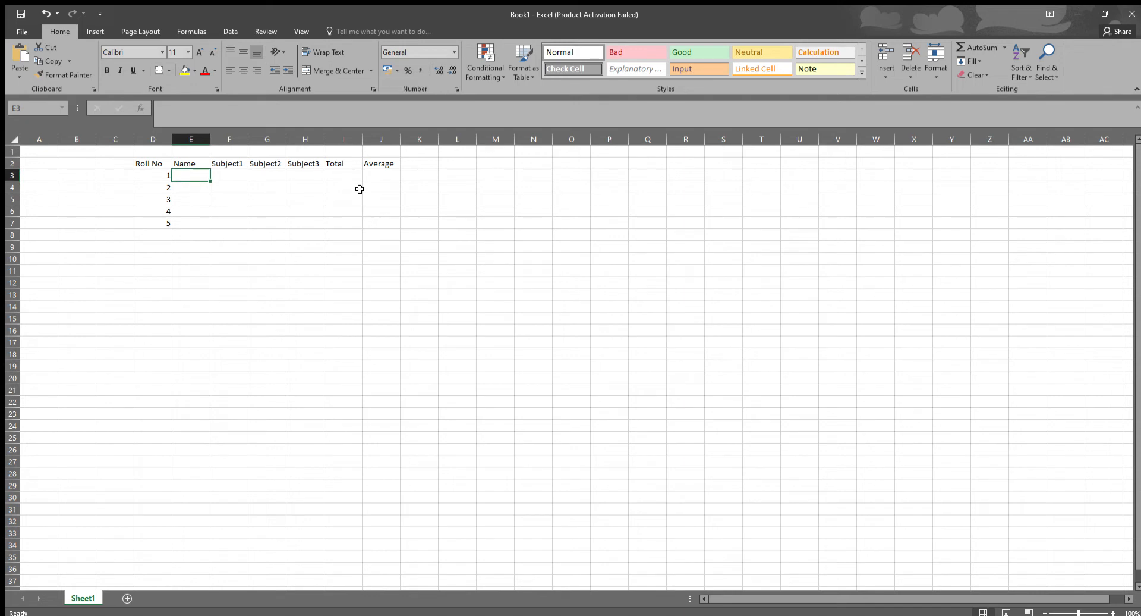
type("Jo")
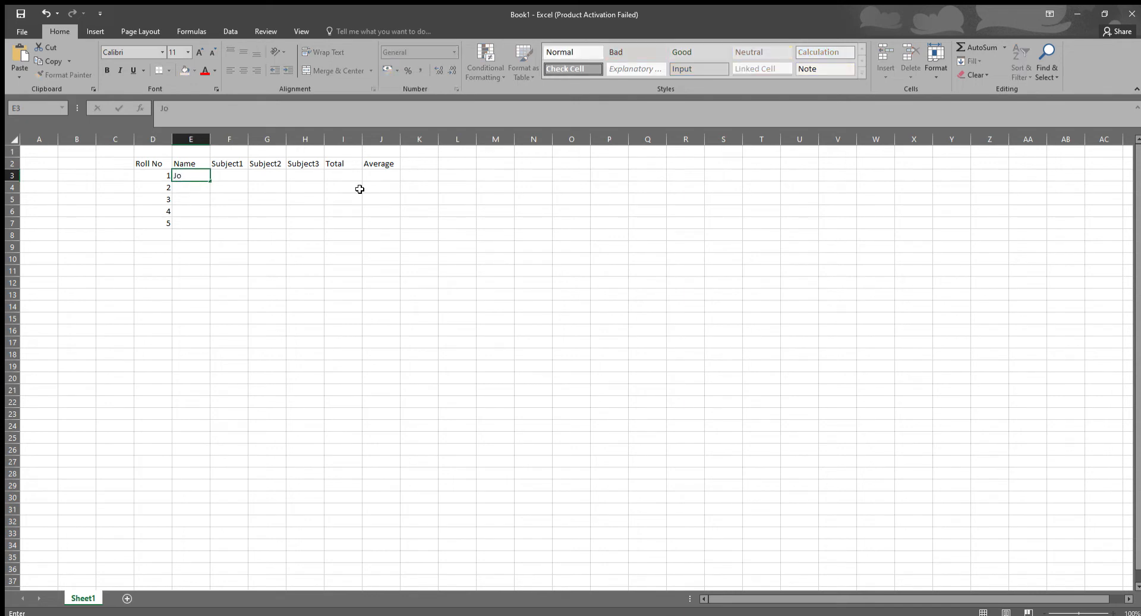
type("hn")
key("Return")
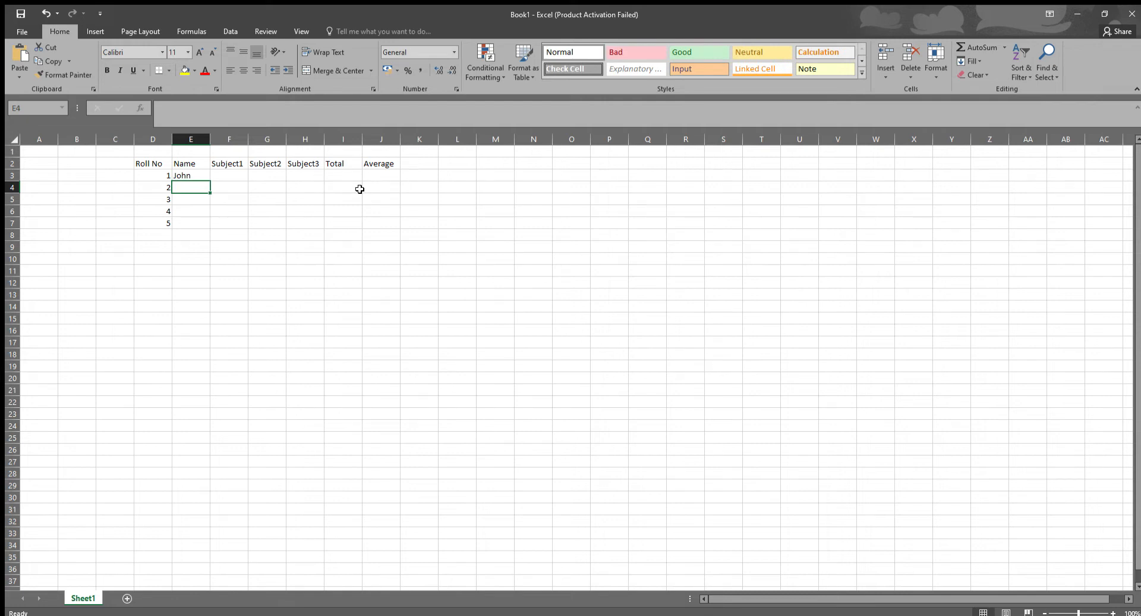
type("Ste")
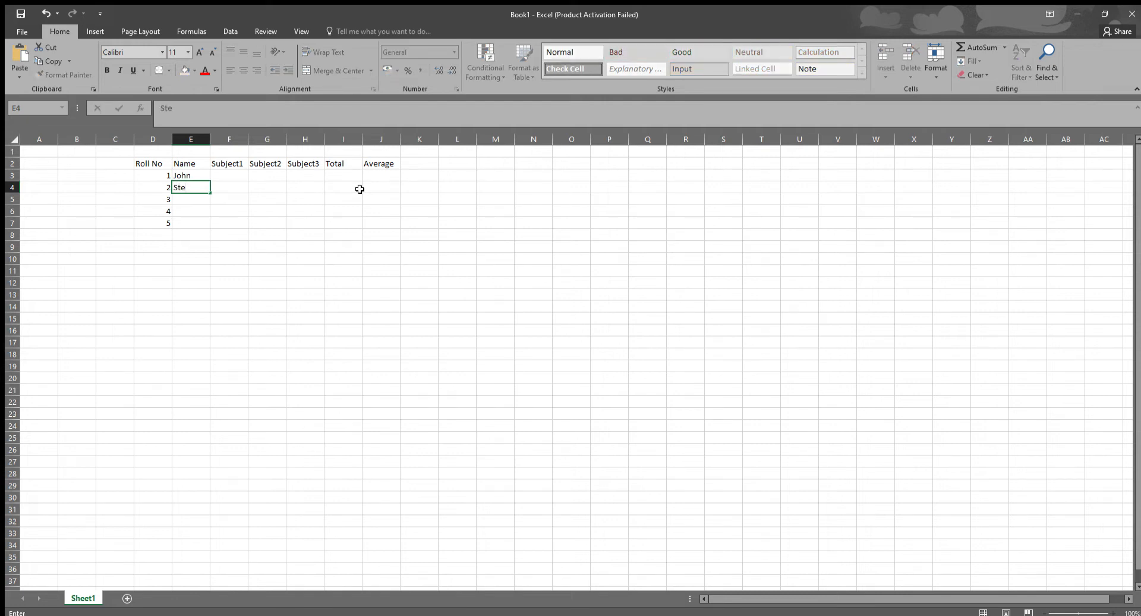
type("efi")
key("BackSpace")
key("BackSpace")
type("fy")
key("Return")
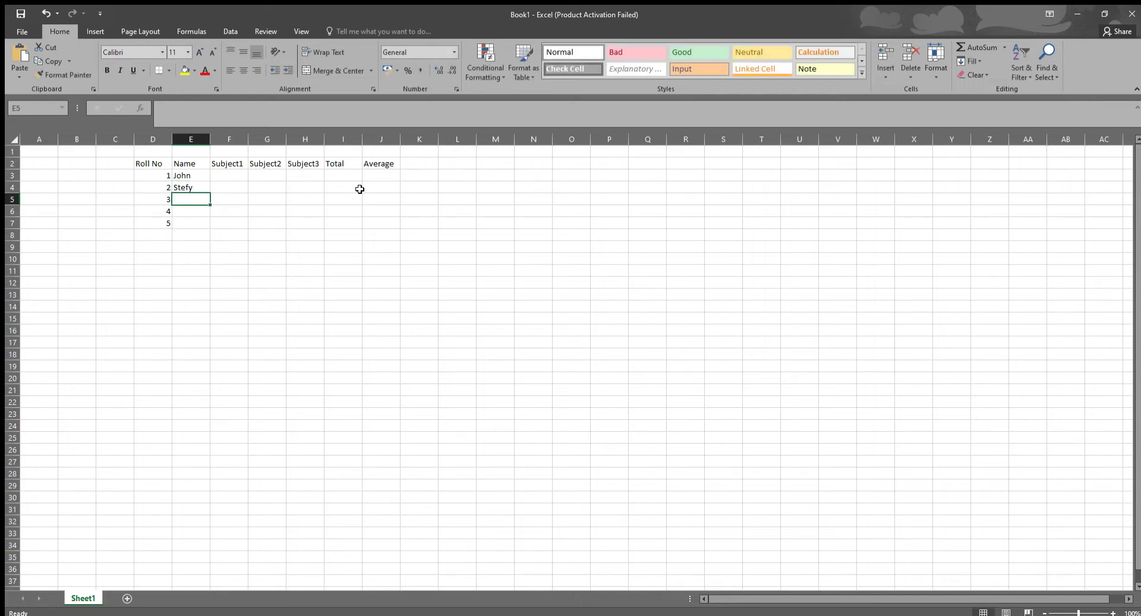
Enter the student names for roll numbers 3, 4 and 5 in cells E5 to E7.
type("Ronak")
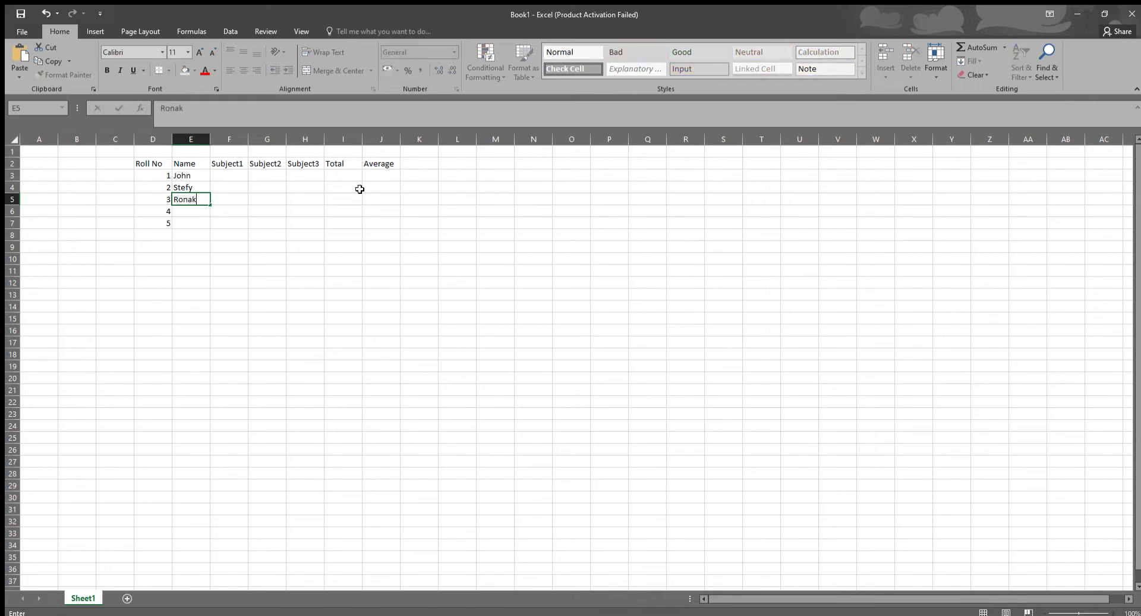
key("Return")
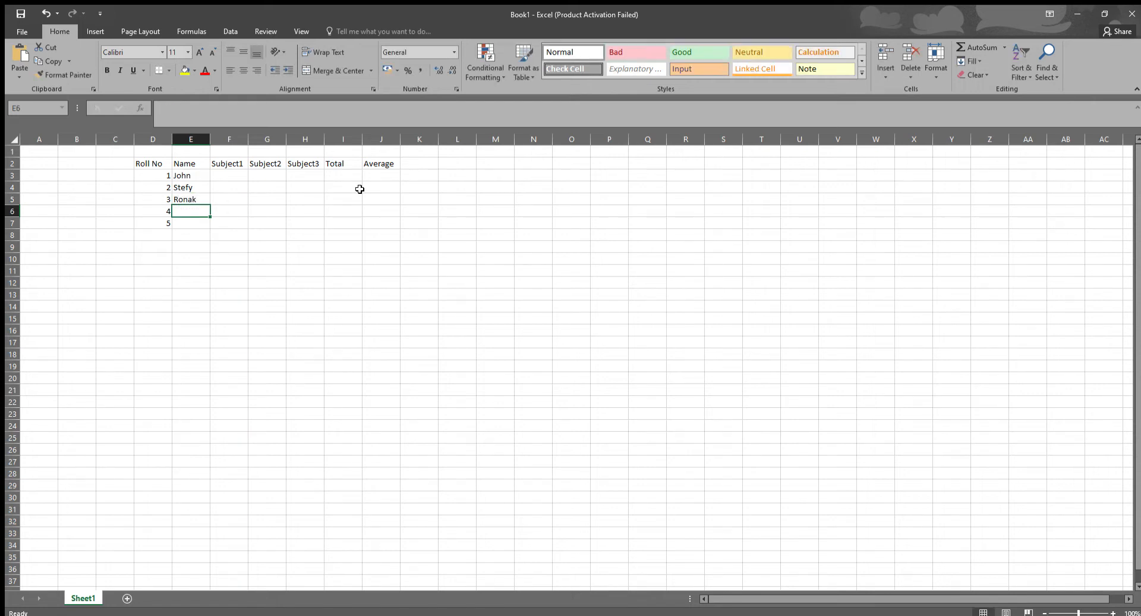
type("Neht")
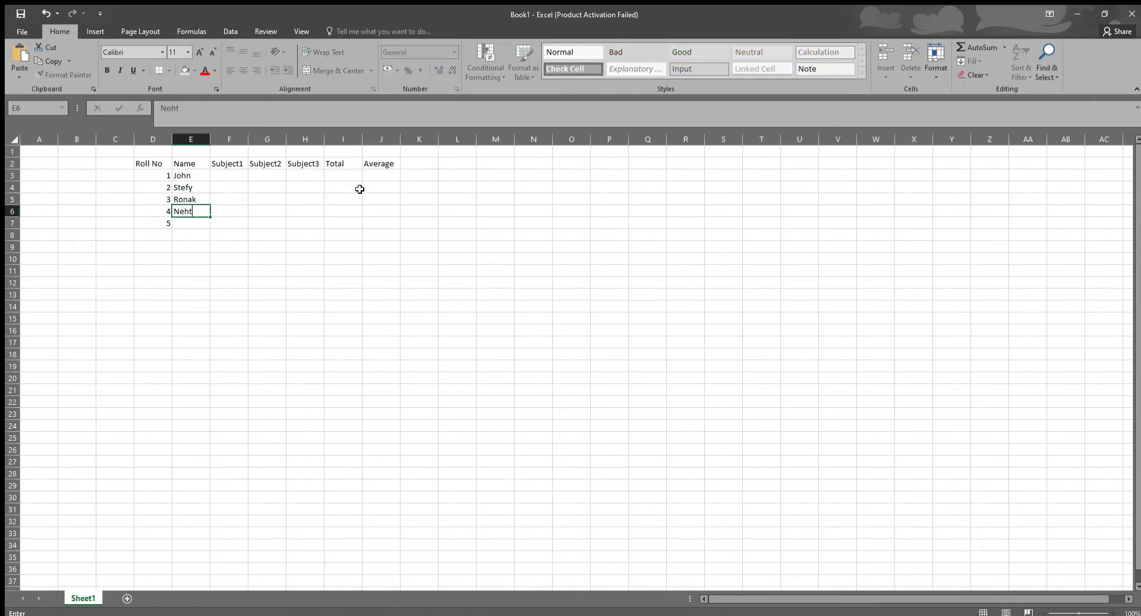
key("BackSpace")
type("al")
key("Return")
type("Vinay")
key("Return")
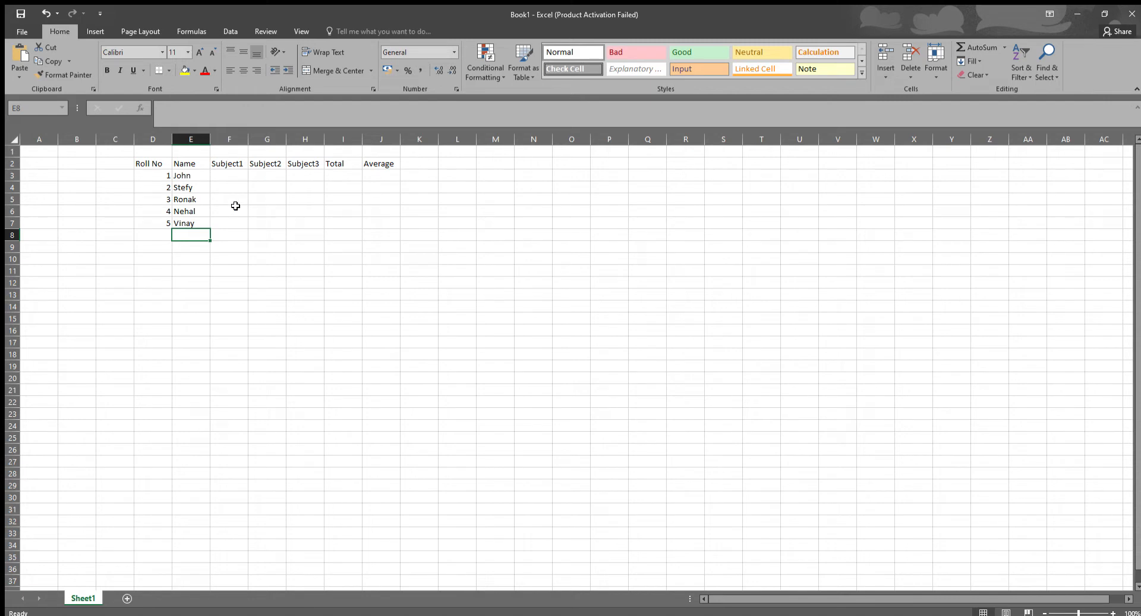
left_click(198, 178)
left_click(199, 188)
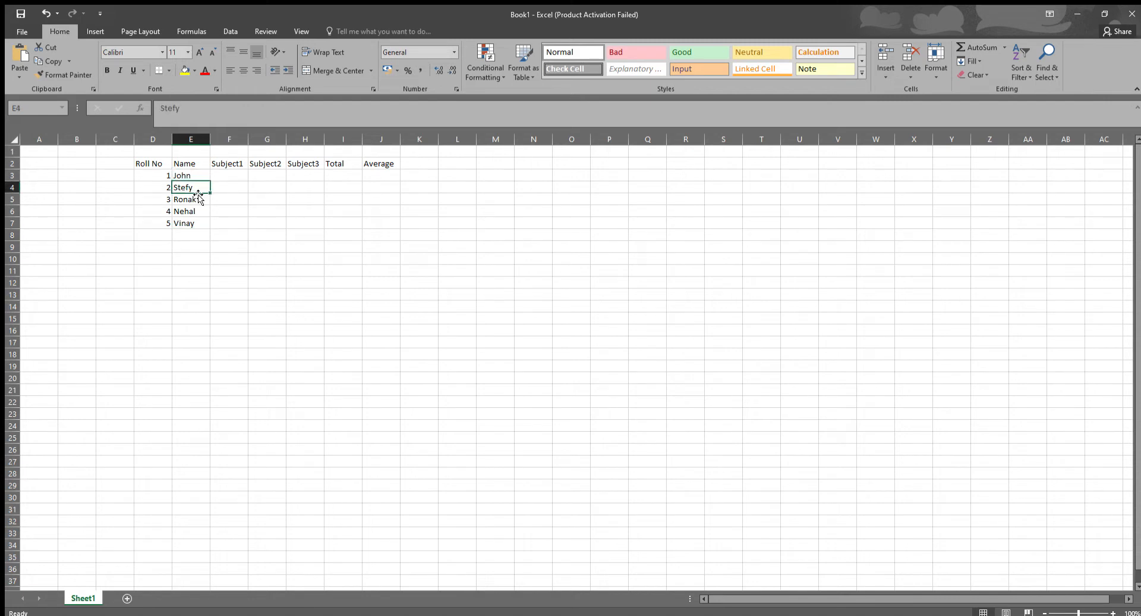
left_click(198, 178)
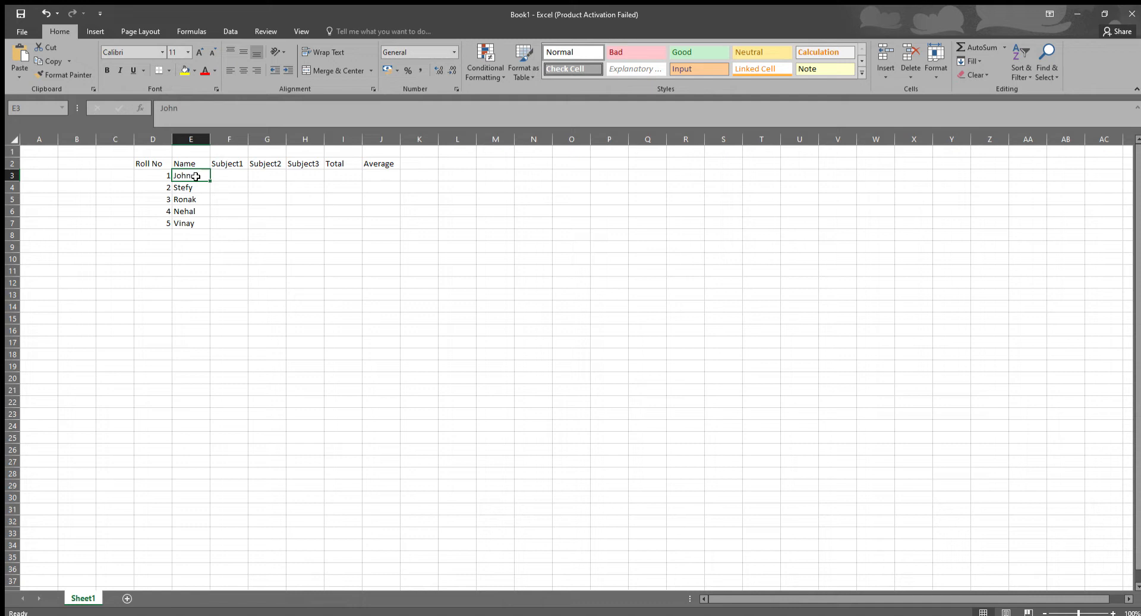
left_click(197, 139)
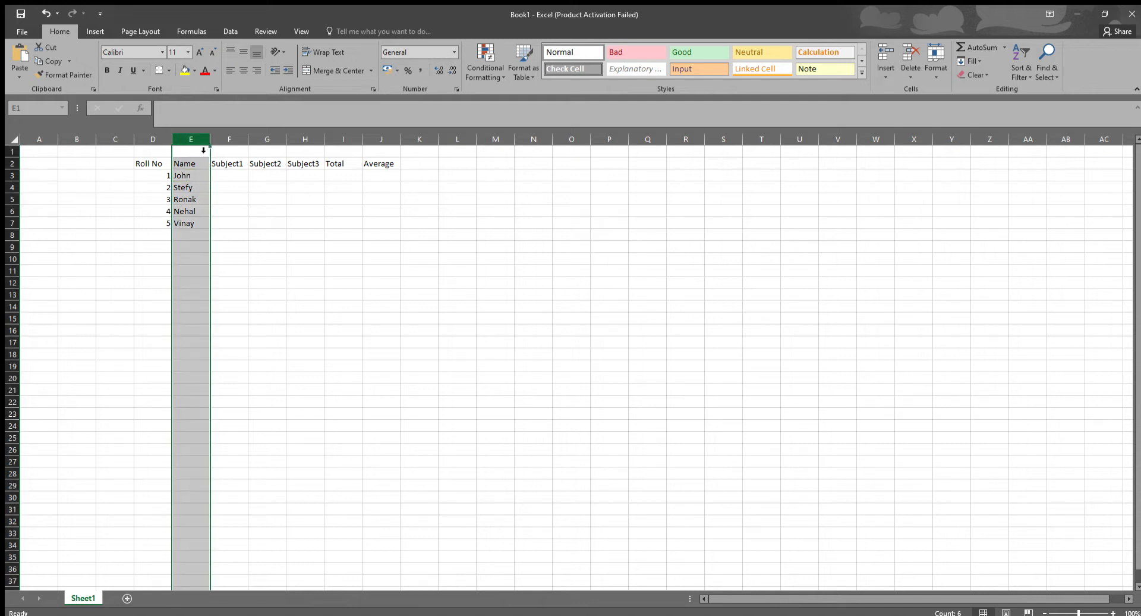
left_click(195, 175)
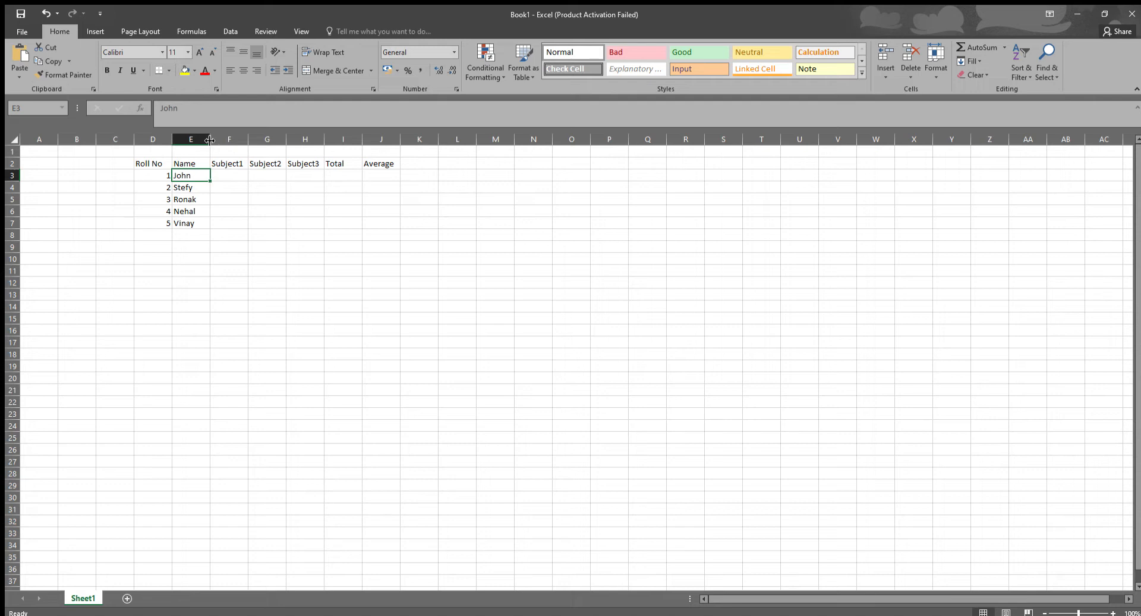
Widen column E to about one and a half times its width and make header row 2 nearly twice as tall.
mouse_move(209, 139)
left_mouse_down()
mouse_move(295, 135)
mouse_move(232, 146)
left_mouse_up()
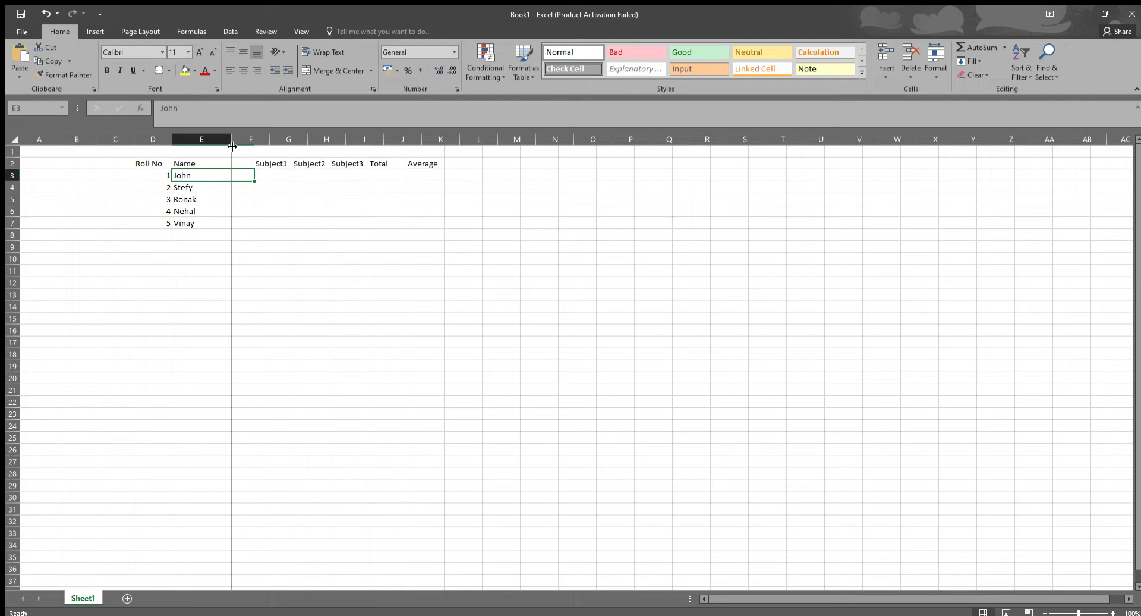
left_click_drag(232, 146, 232, 145)
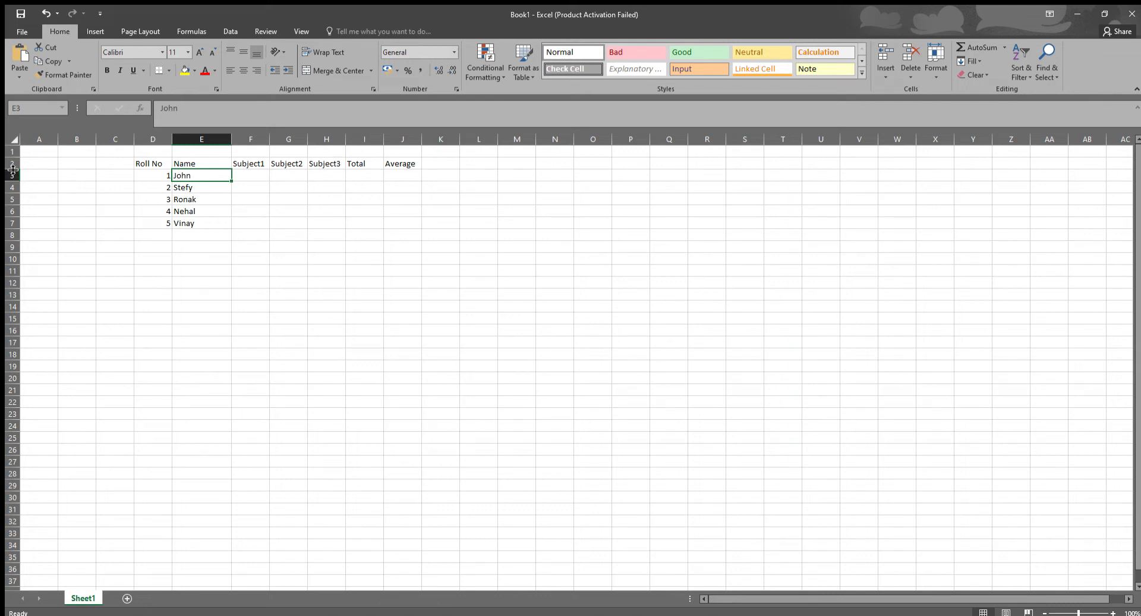
left_click_drag(13, 171, 19, 240)
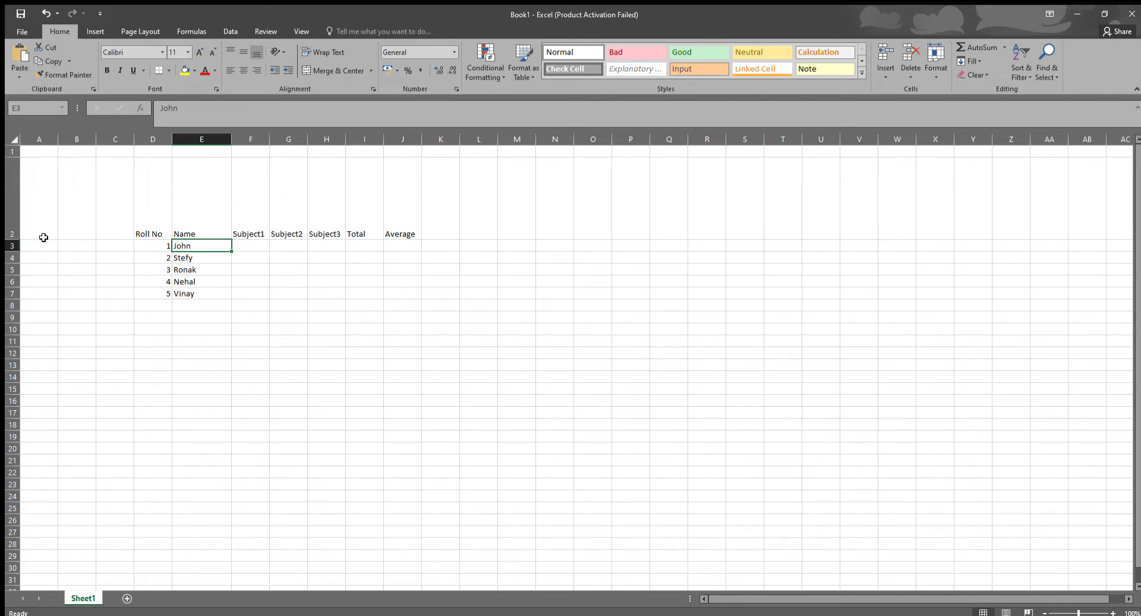
left_click_drag(19, 239, 18, 178)
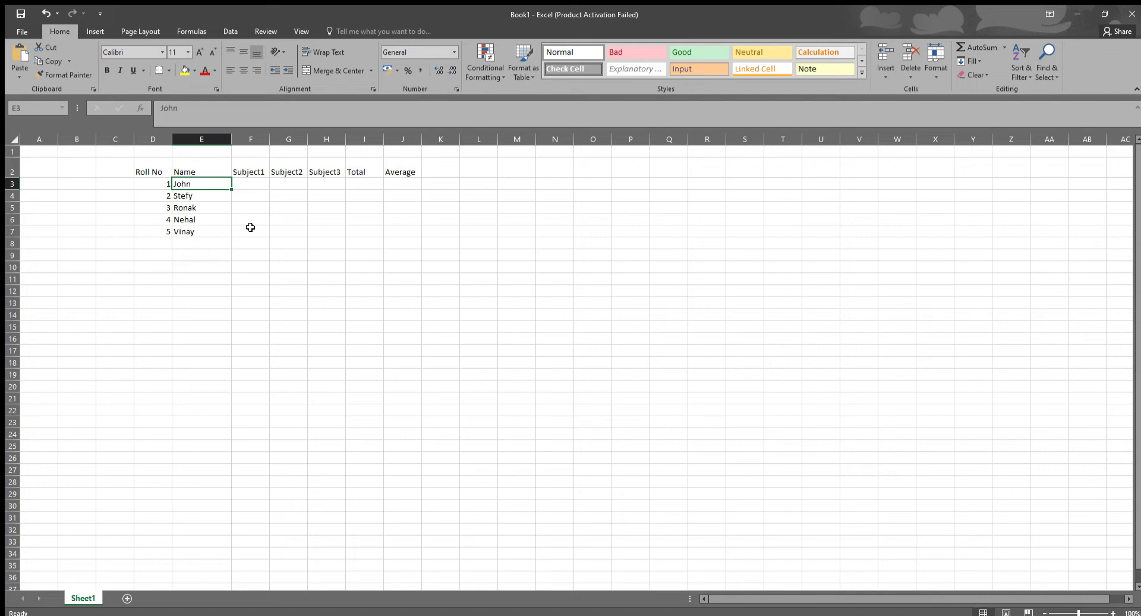
Enter the Subject1 marks 45, 85, 65, 45 and 75 in cells F3 to F7.
left_click(255, 189)
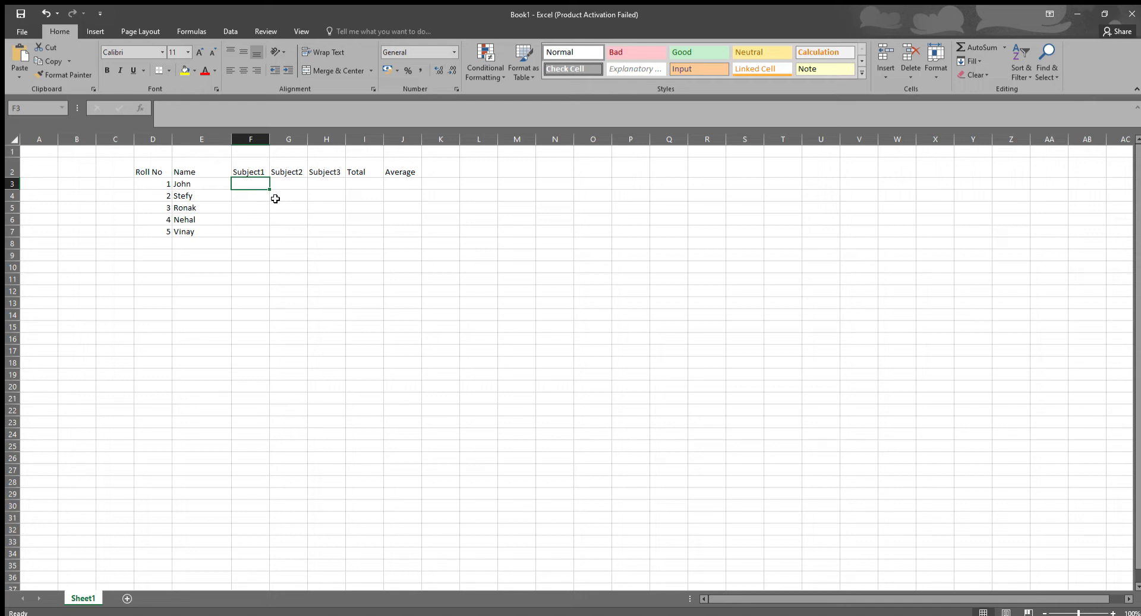
type("45")
key("Return")
type("85")
key("Return")
type("65")
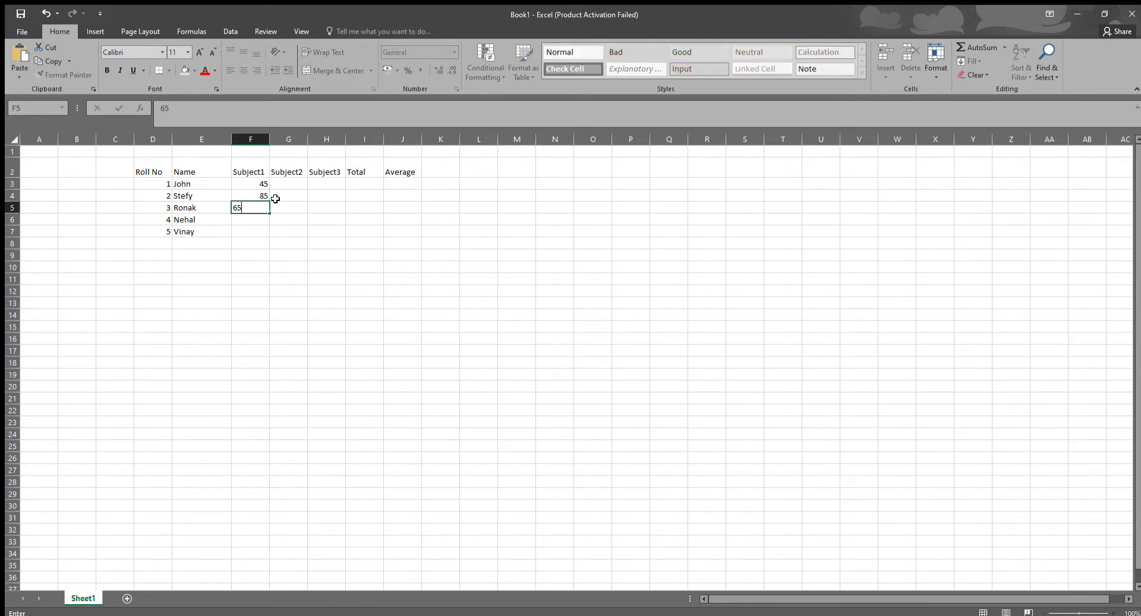
key("Return")
type("45")
key("Return")
type("75")
key("ctrl+Return")
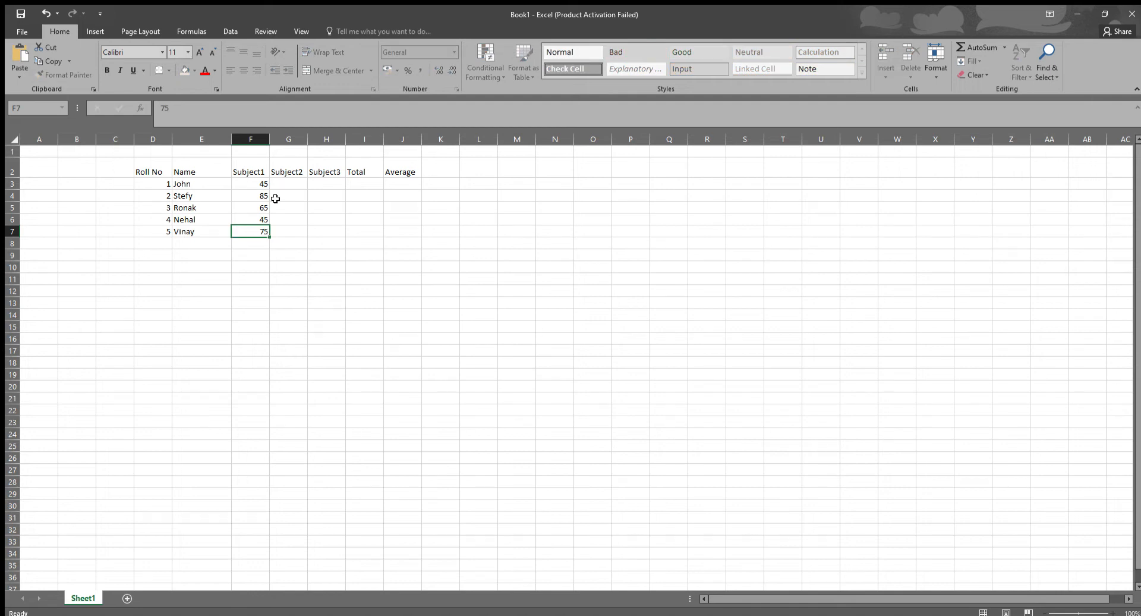
Enter the Subject2 marks 85, 96, 84, 75 and 74 in cells G3 to G7.
key("Up")
key("Up")
key("Up")
key("Up")
key("Right")
type("85")
key("Return")
type("96")
key("Return")
type("84")
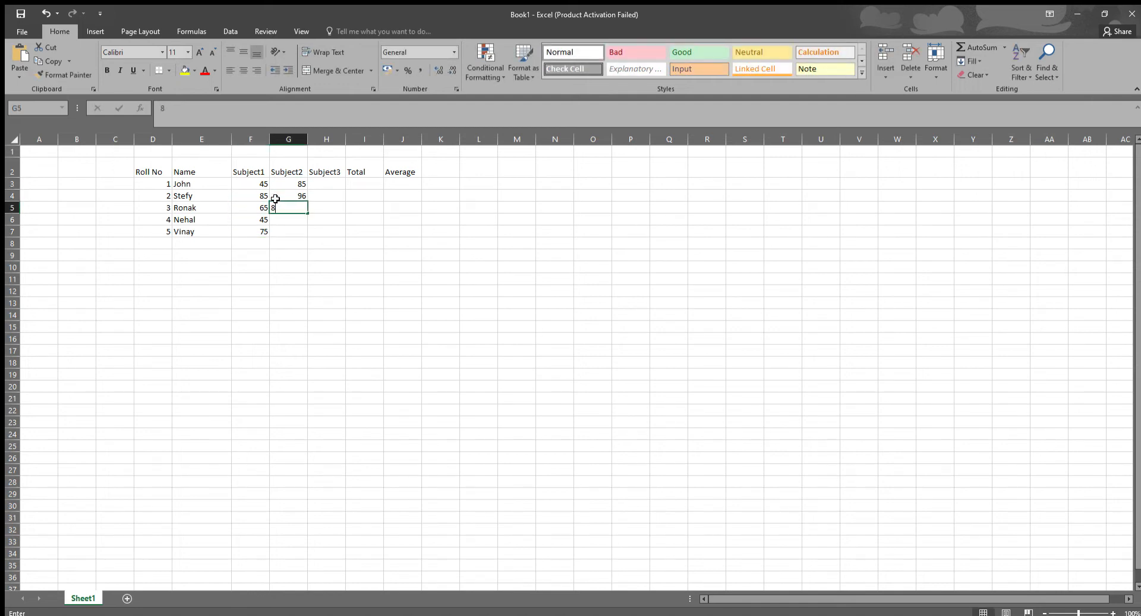
key("Return")
type("75")
key("Return")
type("74")
key("Tab")
Enter the Subject3 marks 96, 85, 74, 45 and 69 in cells H3 to H7.
key("Up")
key("Up")
key("Up")
key("Up")
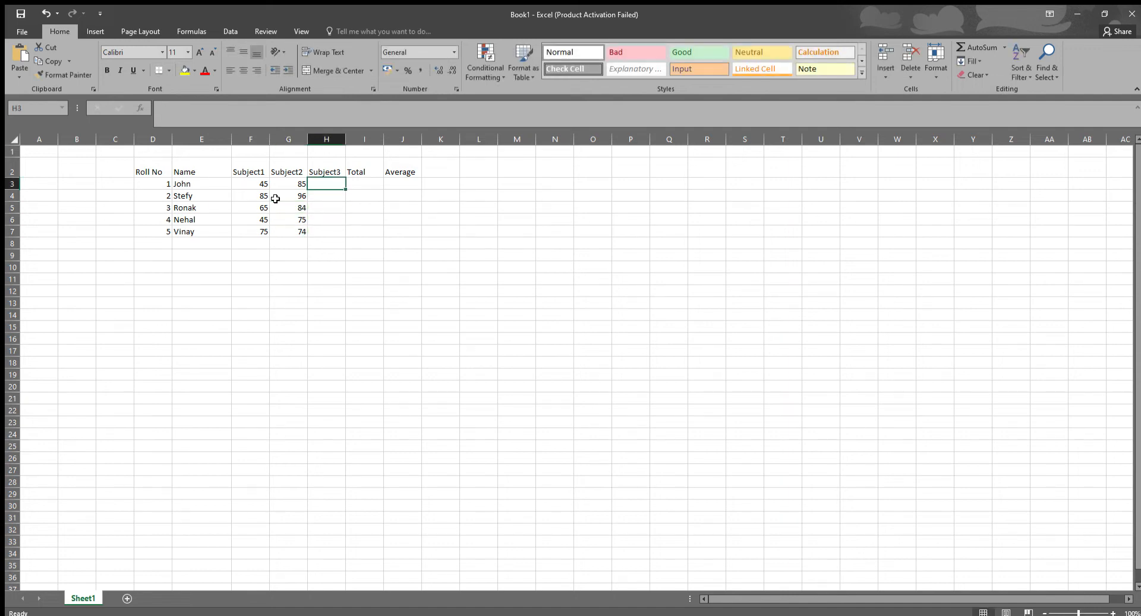
type("96")
key("Return")
type("85")
key("Return")
type("74")
key("Return")
type("45")
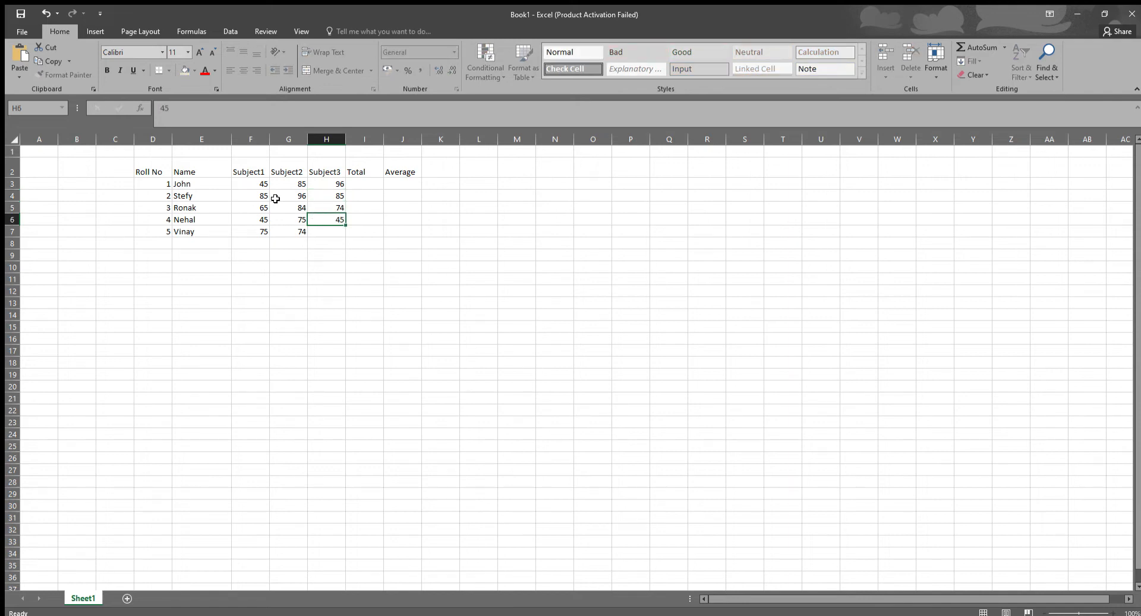
key("Return")
type("69")
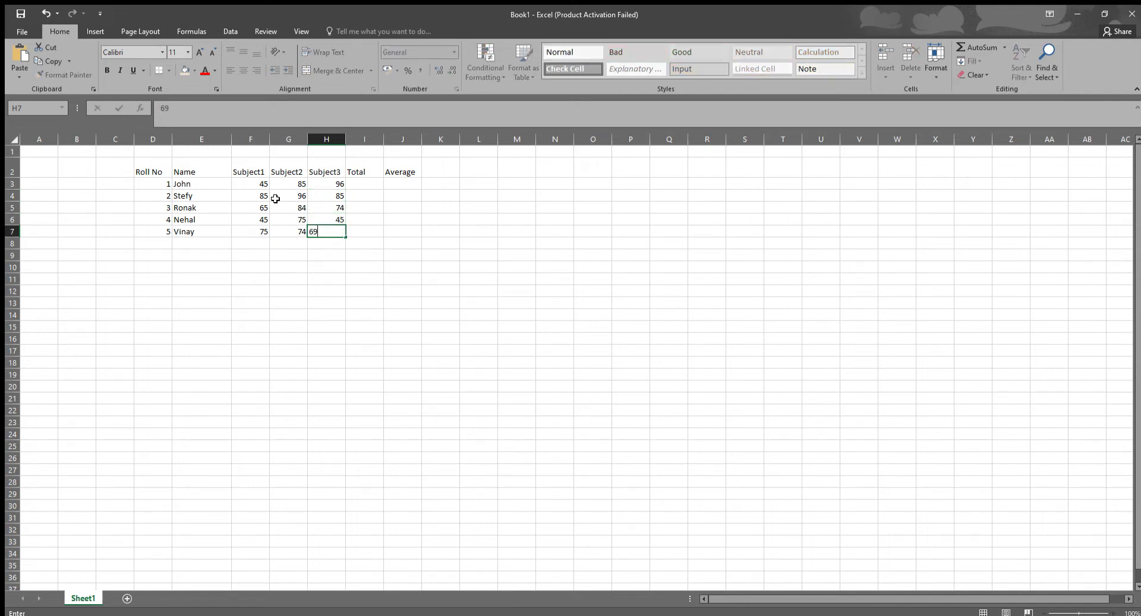
key("Tab")
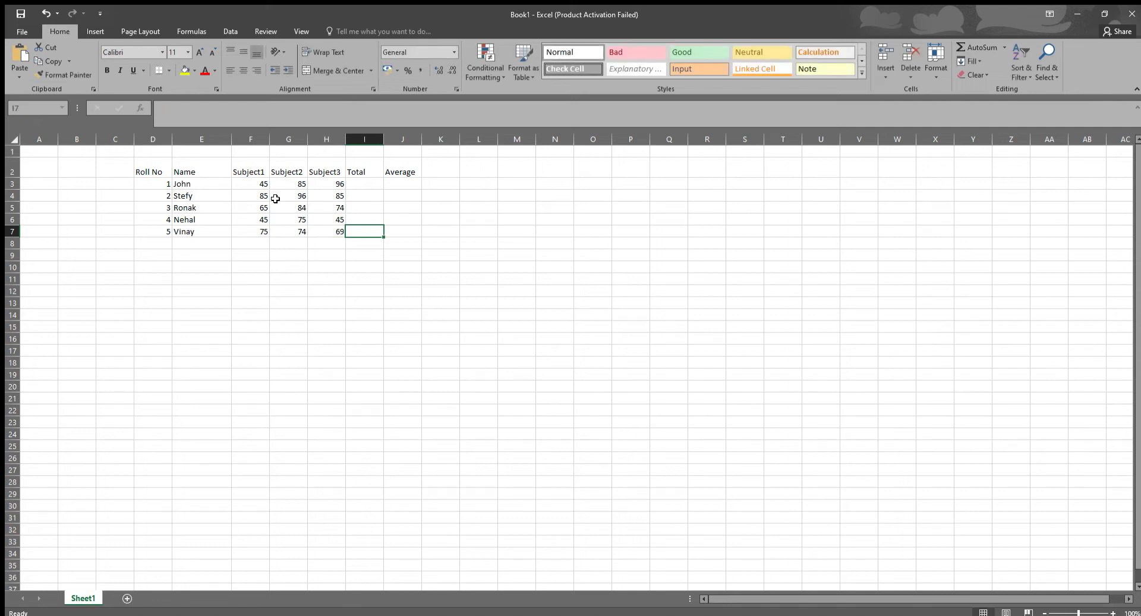
key("Up")
key("Up")
key("Up")
key("Up")
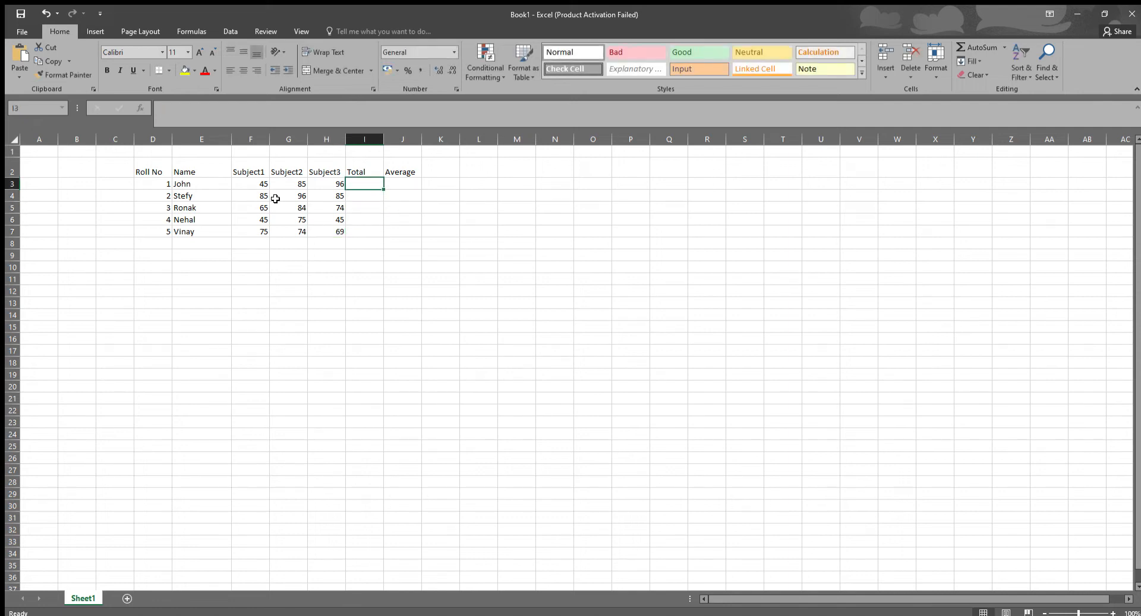
key("Left")
key("Right")
key("Right")
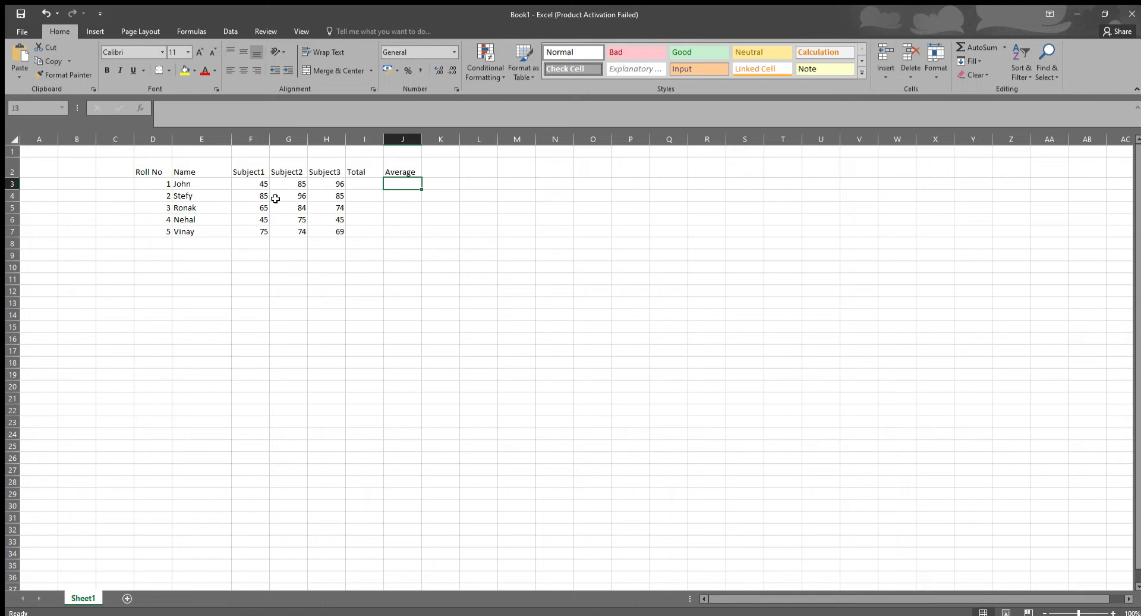
key("Left")
key("Left")
key("Down")
key("Down")
key("Up")
key("Up")
key("Right")
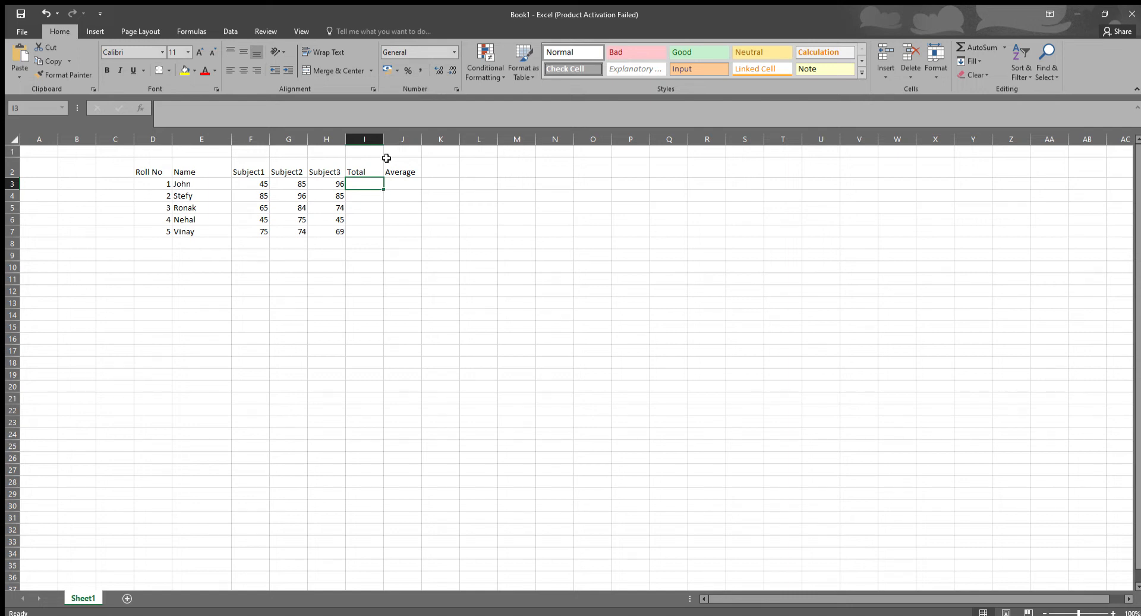
Widen columns F, G, H and I to about one and a half times their width.
left_click_drag(383, 139, 291, 140)
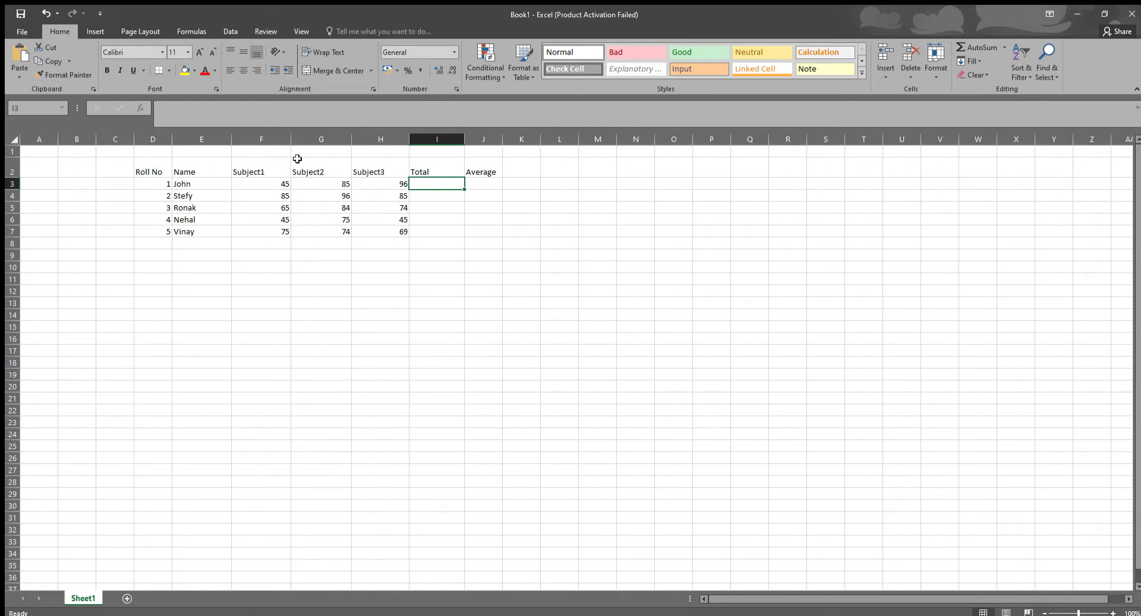
left_click(262, 182)
left_click_drag(263, 182, 369, 181)
left_click(429, 185)
Enter the sample numbers 10, 20 and 30 in cells G11 to G13 below the marks table.
left_click(315, 280)
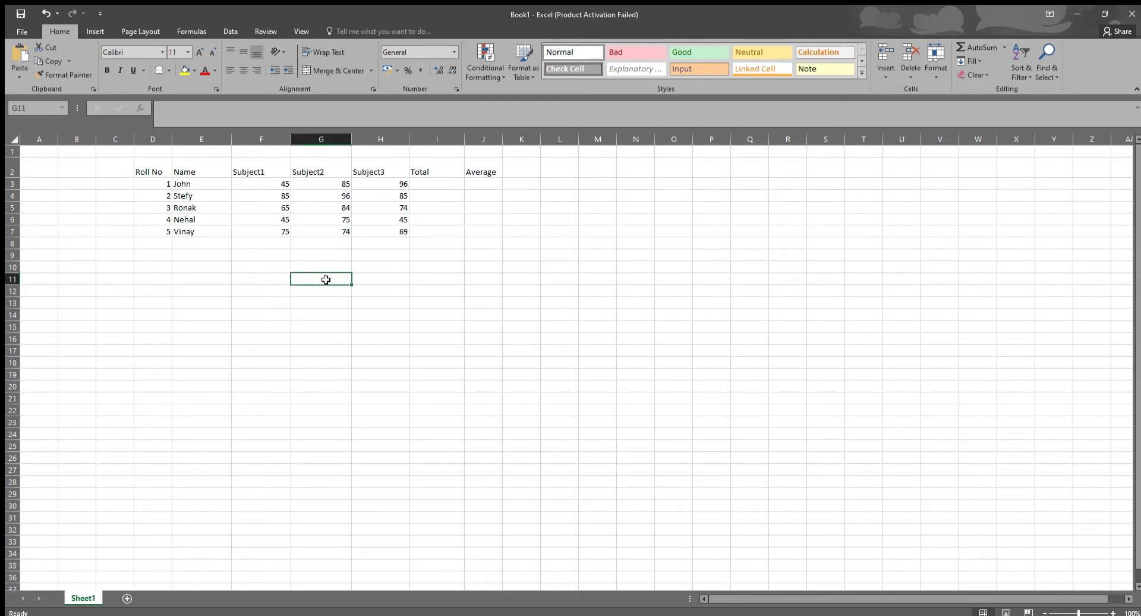
type("10")
key("Return")
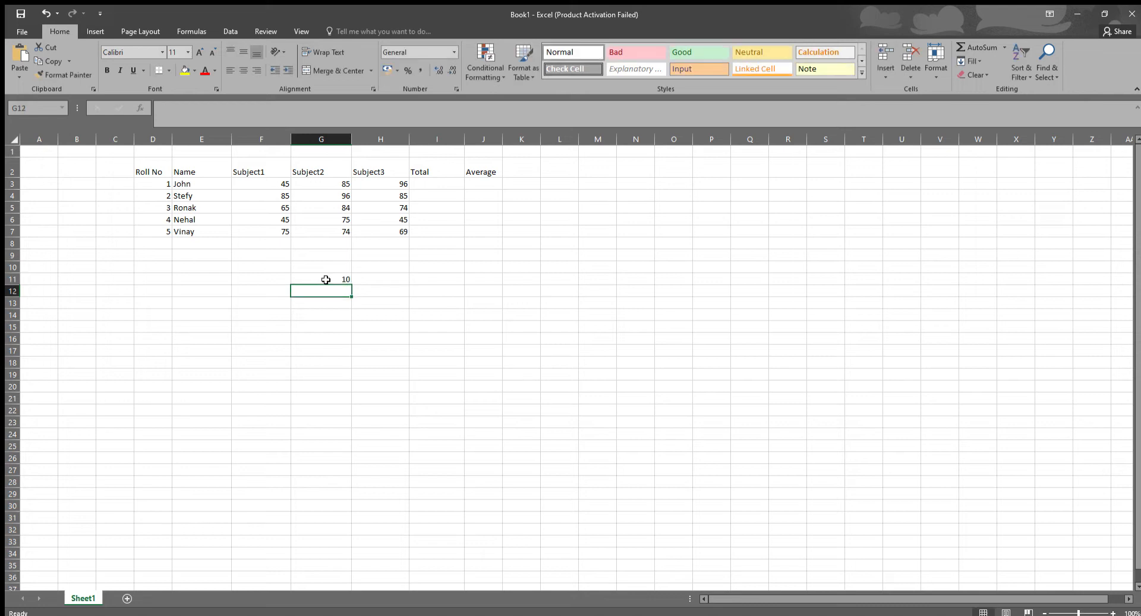
type("20")
key("Return")
type("30")
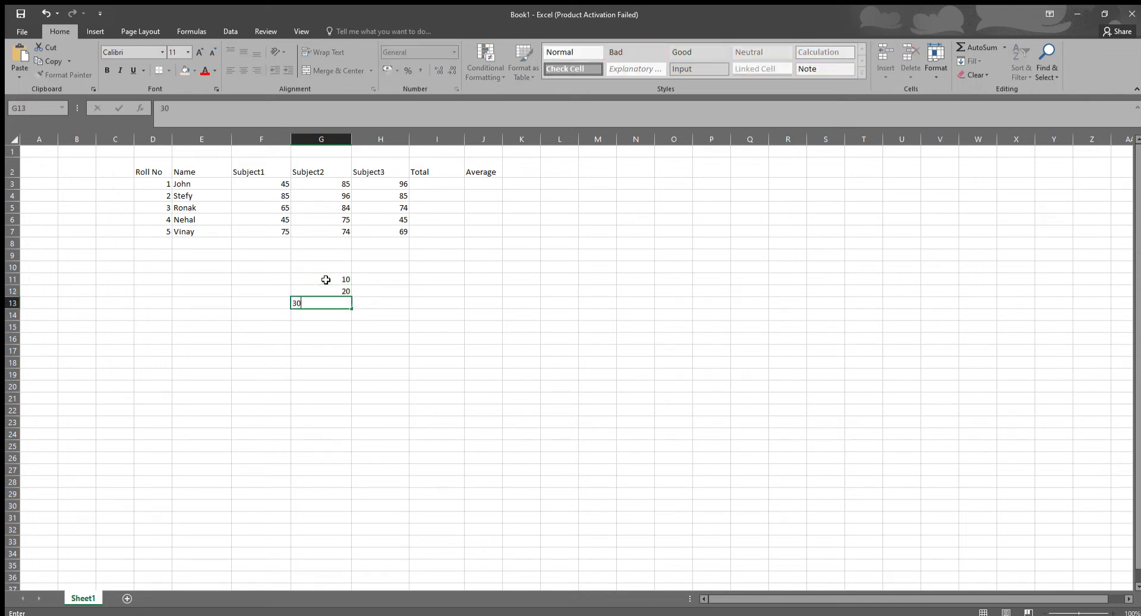
key("Return")
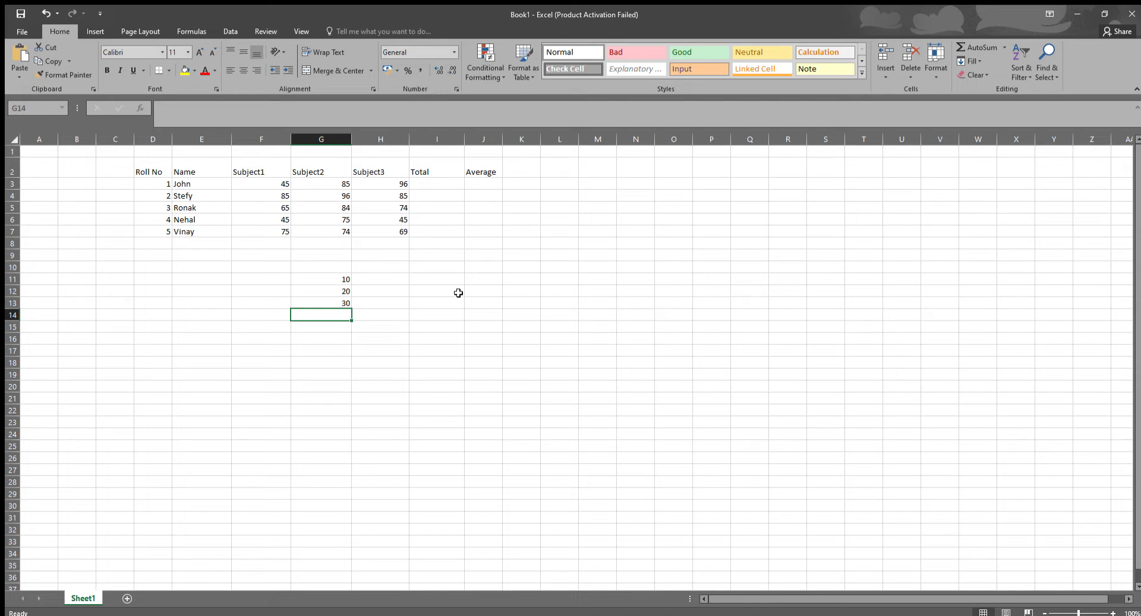
Add the three sample numbers in cell G14 with the formula =G11+G12+G13.
type("=")
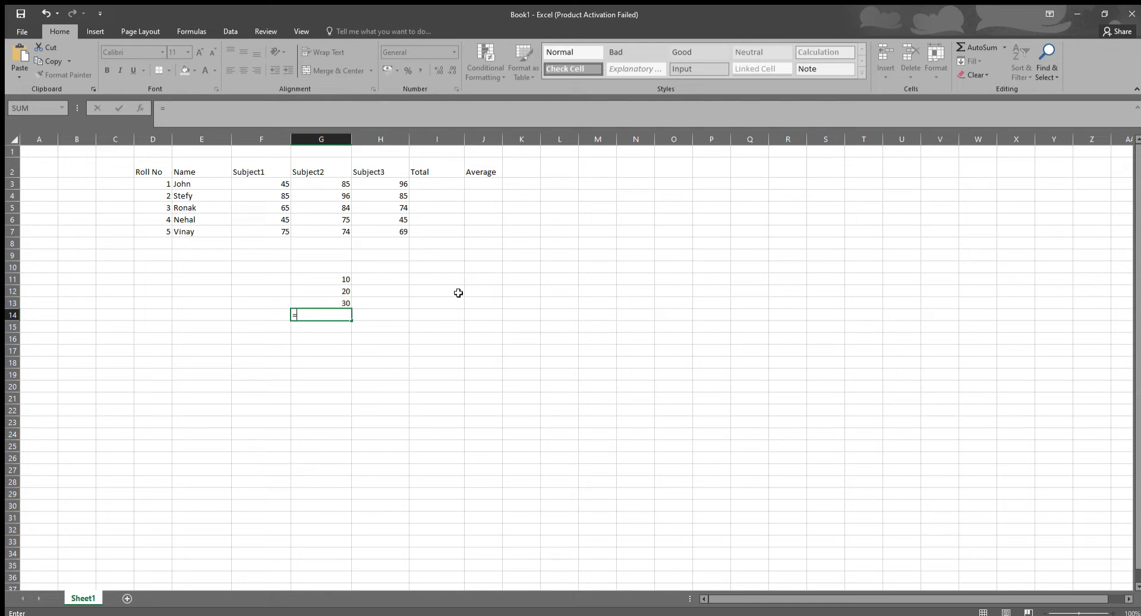
left_click(336, 278)
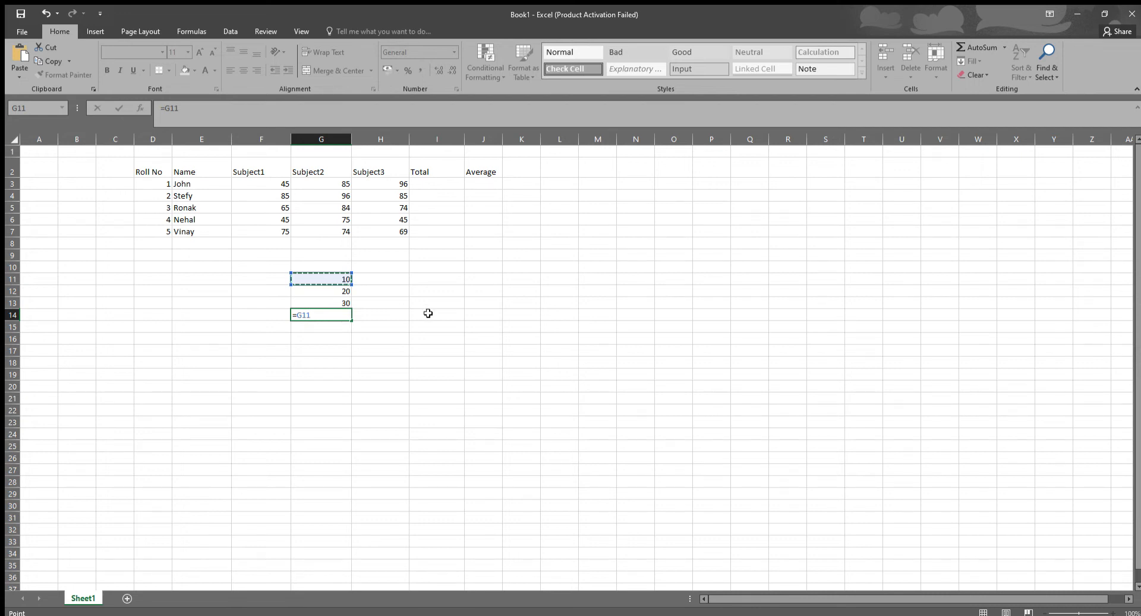
type("+")
left_click(348, 292)
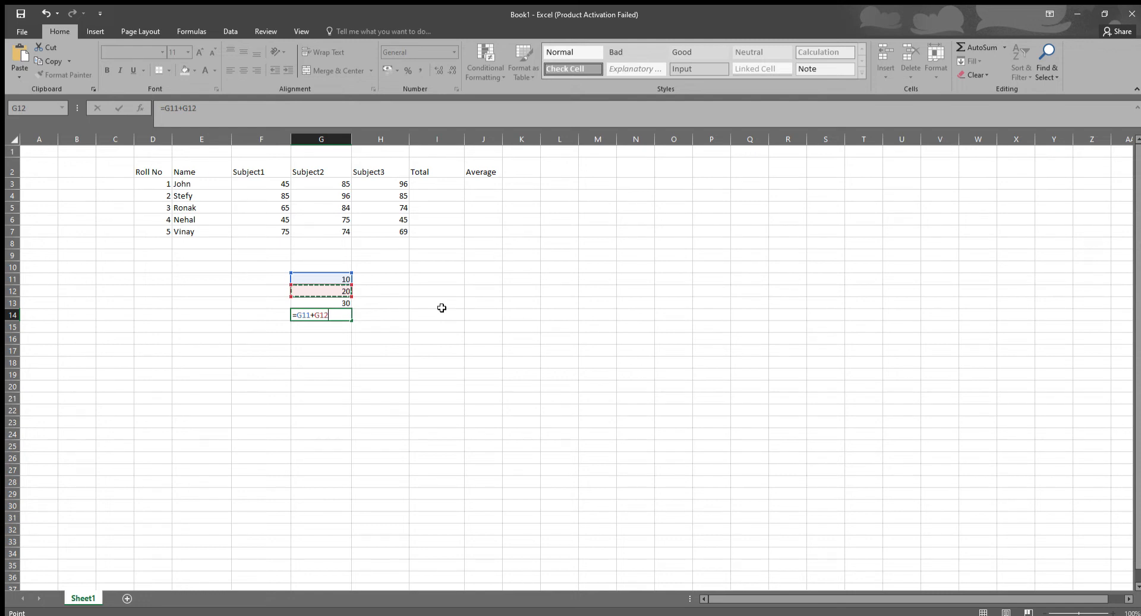
type("+")
left_click(332, 305)
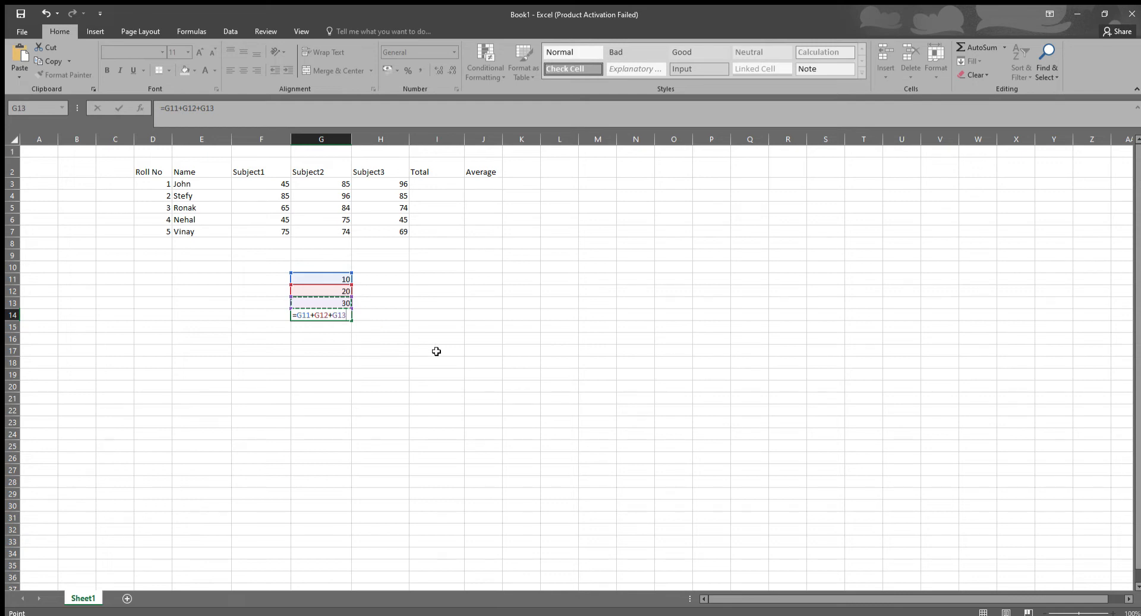
key("Return")
key("Up")
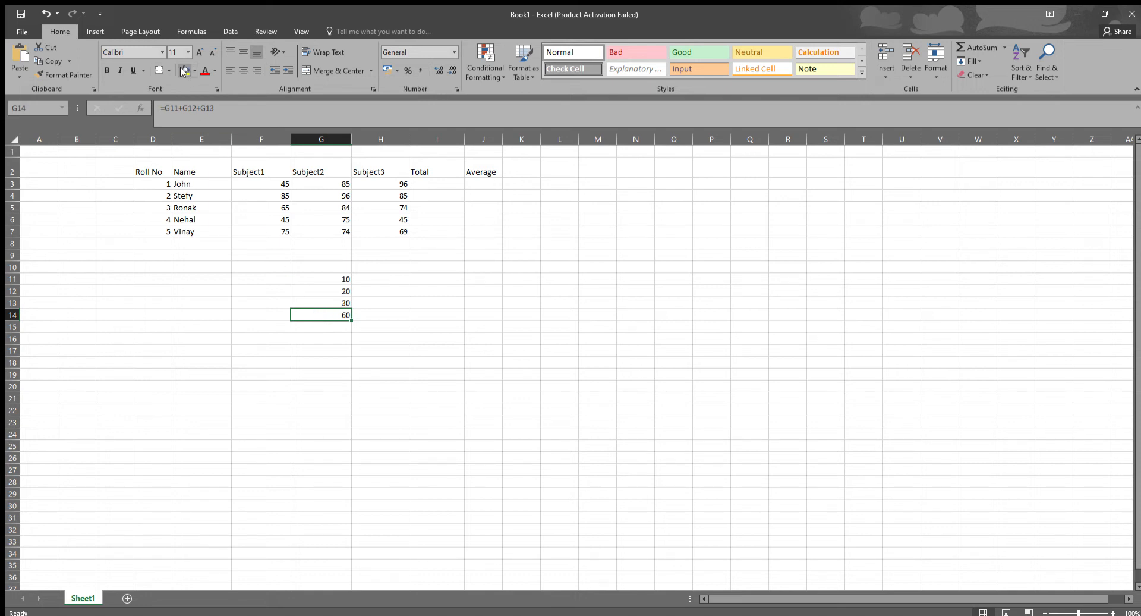
Highlight the sum in cell G14 with a yellow fill and make it bold.
left_click(95, 32)
left_click(54, 34)
left_click(191, 72)
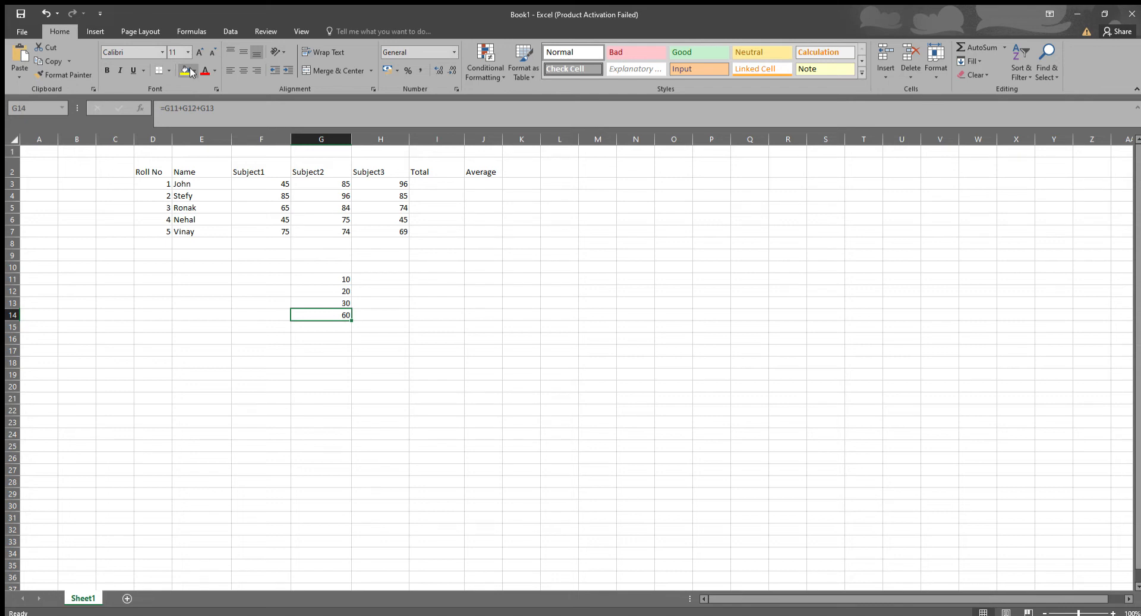
left_click(211, 159)
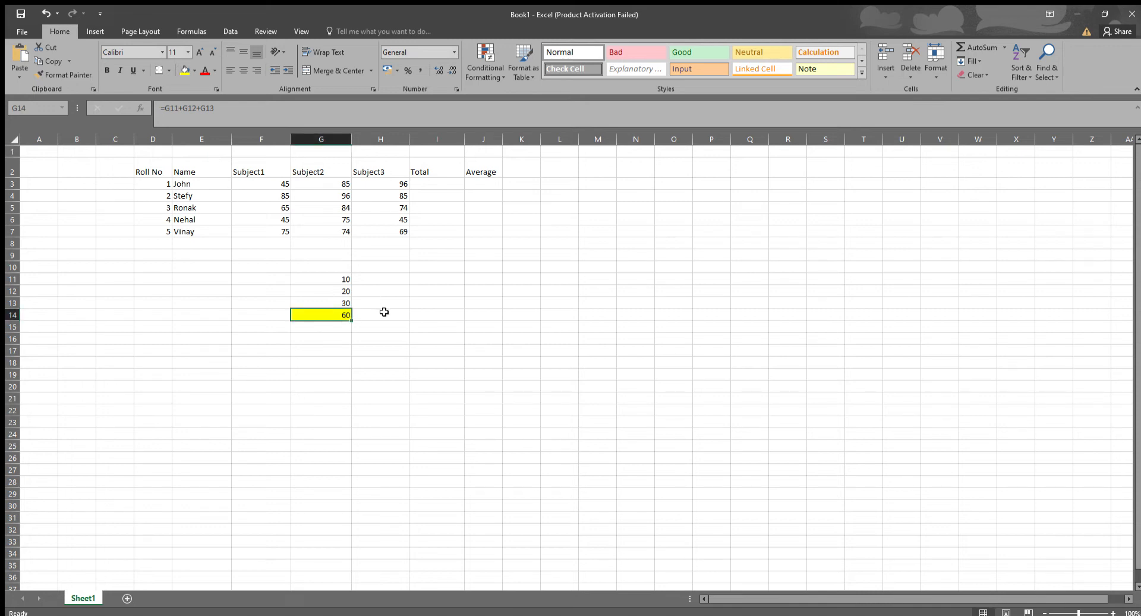
left_click(329, 334)
left_click(327, 317)
left_click(106, 70)
Try font sizes 22, 14 and 72 on the sum in cell G14.
left_click(198, 52)
left_click(198, 52)
left_click(198, 52)
left_click(198, 52)
left_click(198, 53)
left_click(198, 52)
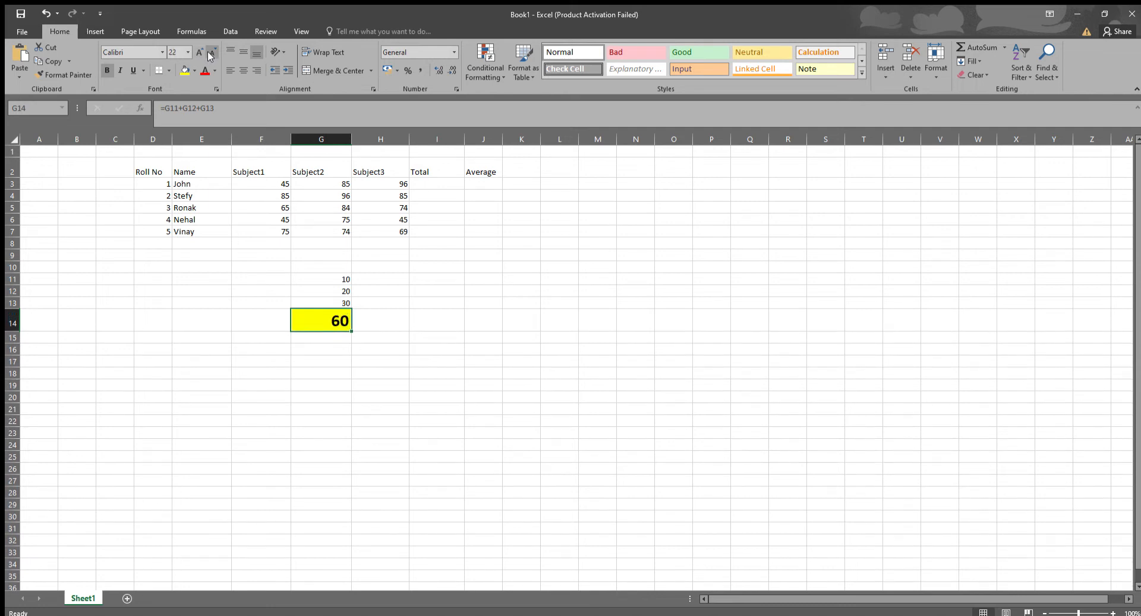
left_click(212, 53)
left_click(211, 53)
left_click(212, 52)
left_click(212, 52)
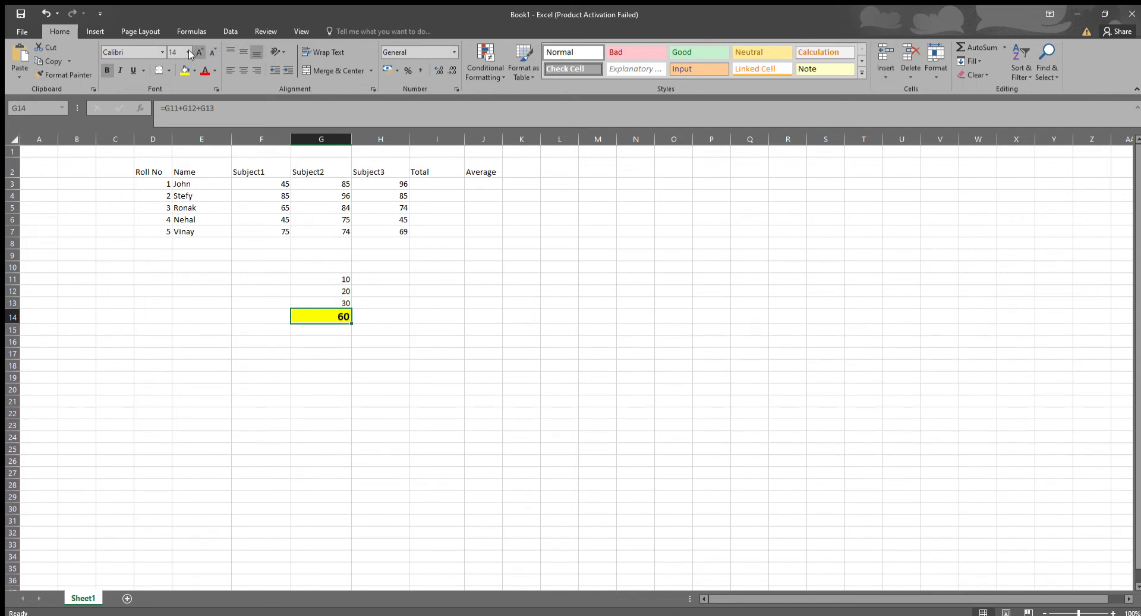
left_click(186, 53)
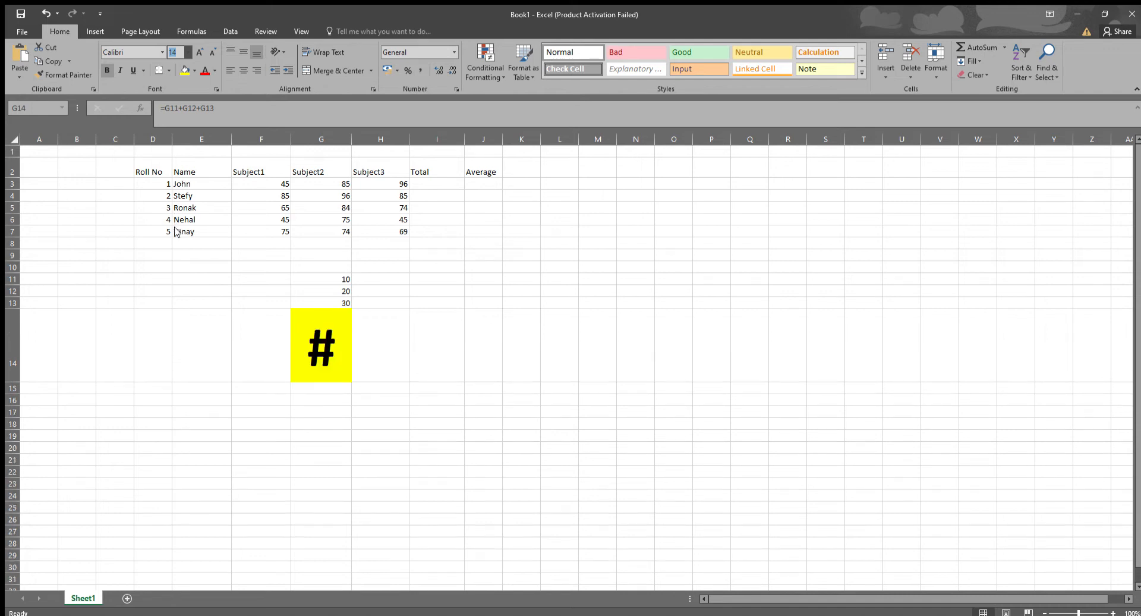
left_click(176, 232)
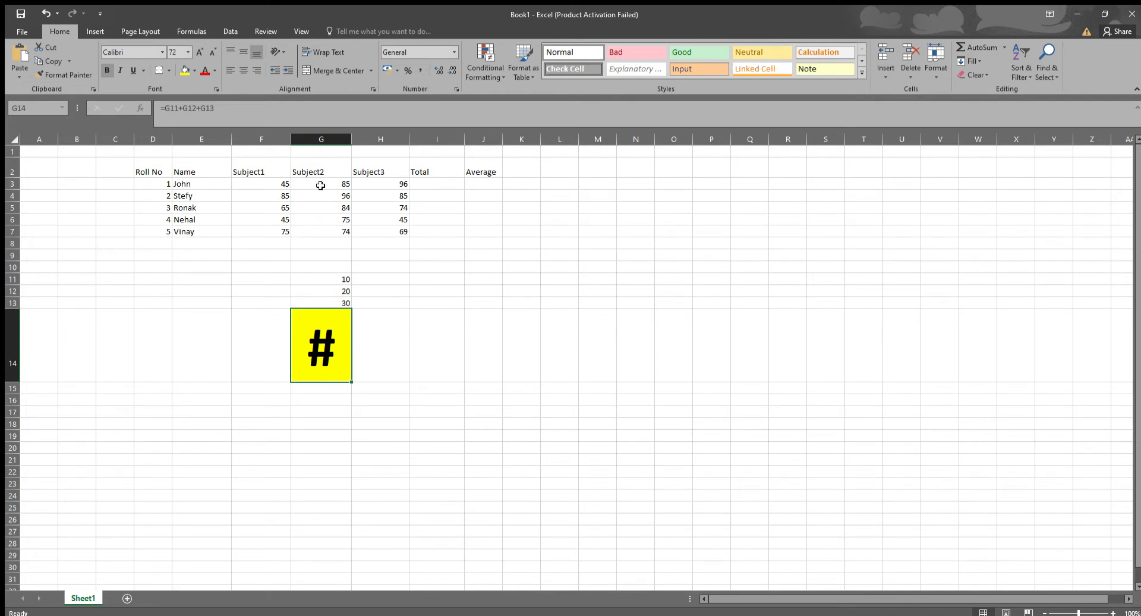
Widen column G to about twice its width so the large sum fits.
left_click(322, 142)
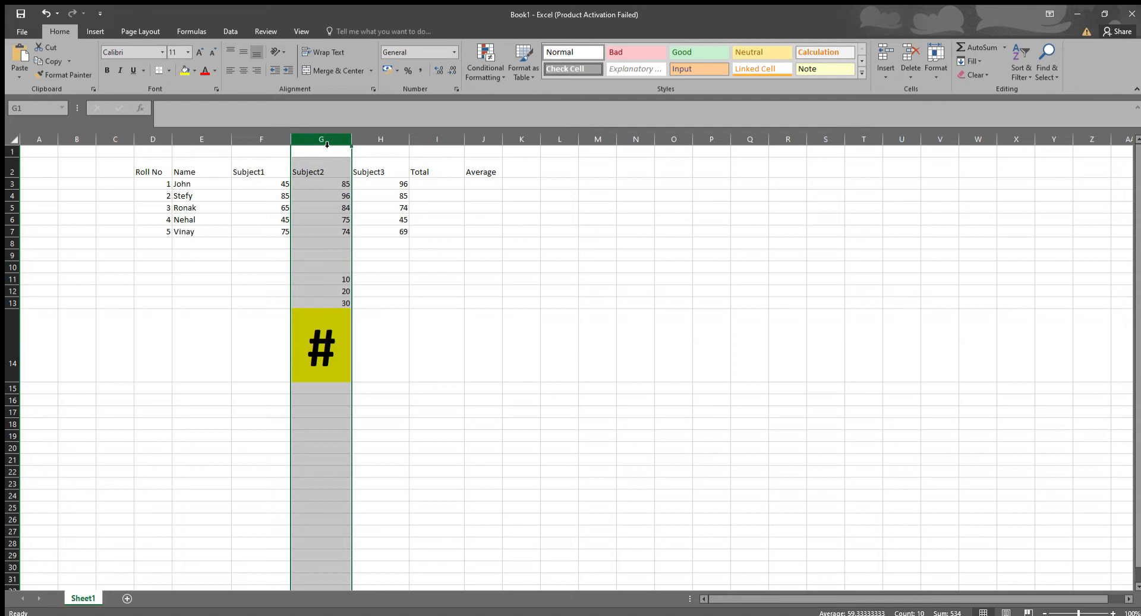
left_click_drag(351, 140, 420, 139)
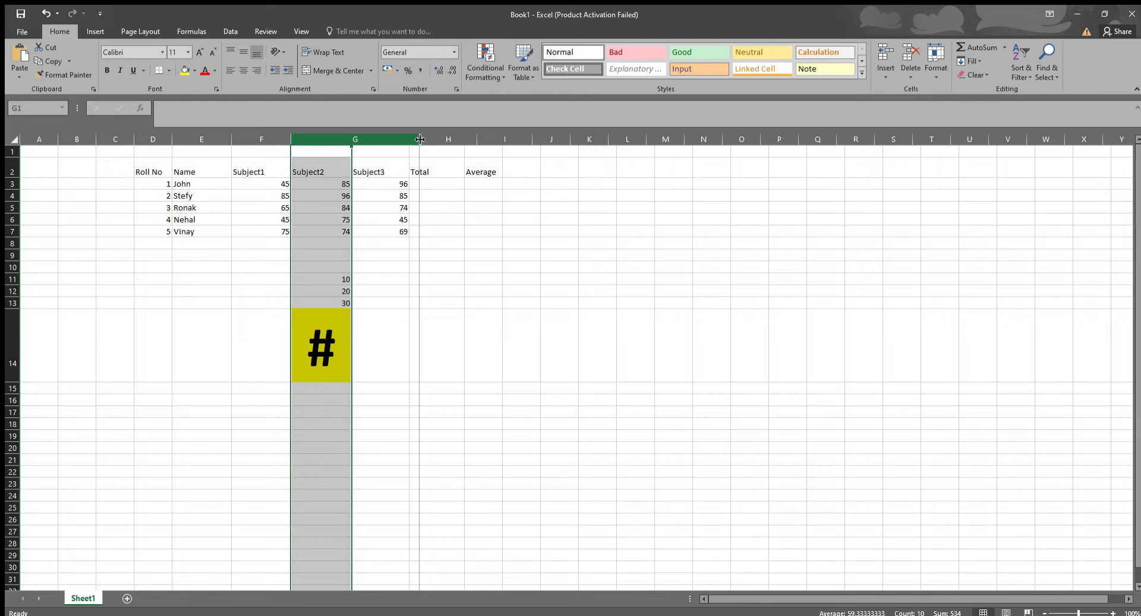
left_click_drag(420, 139, 420, 139)
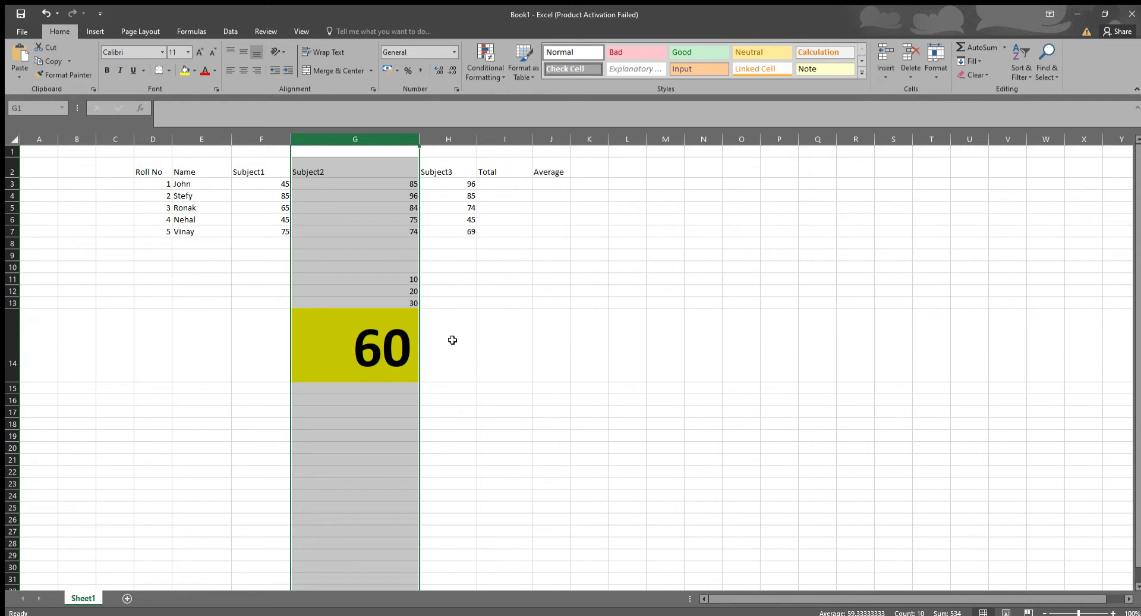
Set the font size of the whole column G to 16 and deselect the column.
left_click(174, 52)
left_click(186, 54)
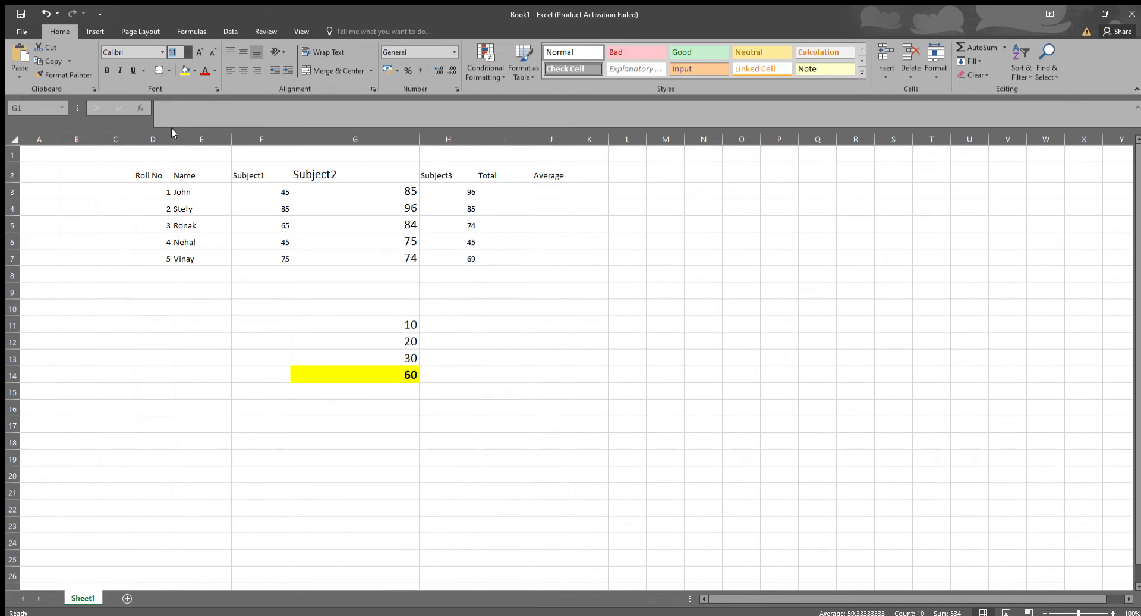
key("Escape")
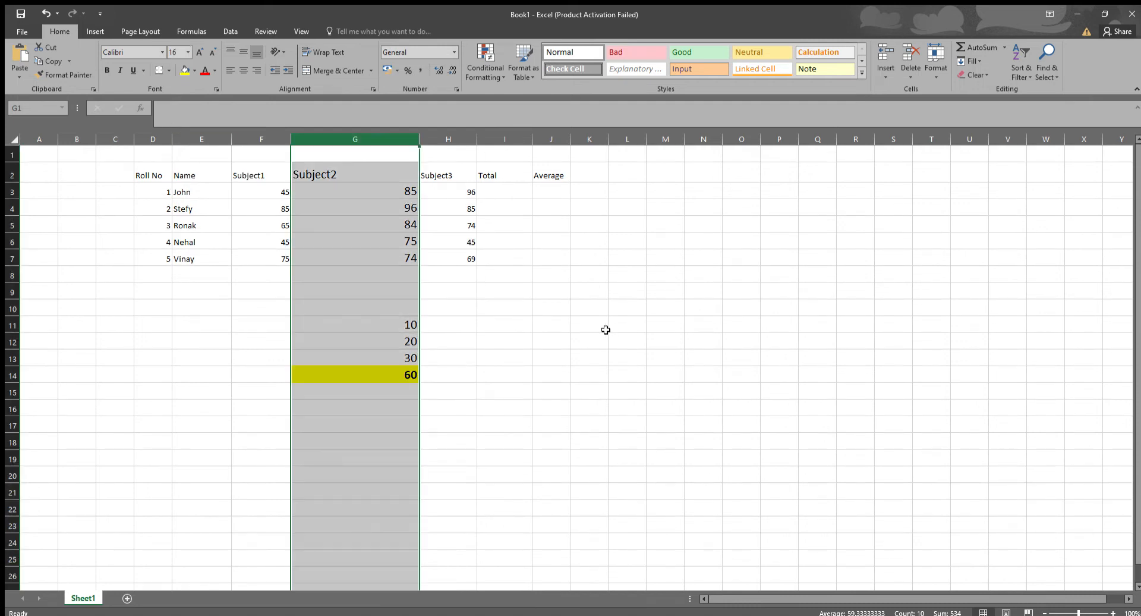
left_click(583, 342)
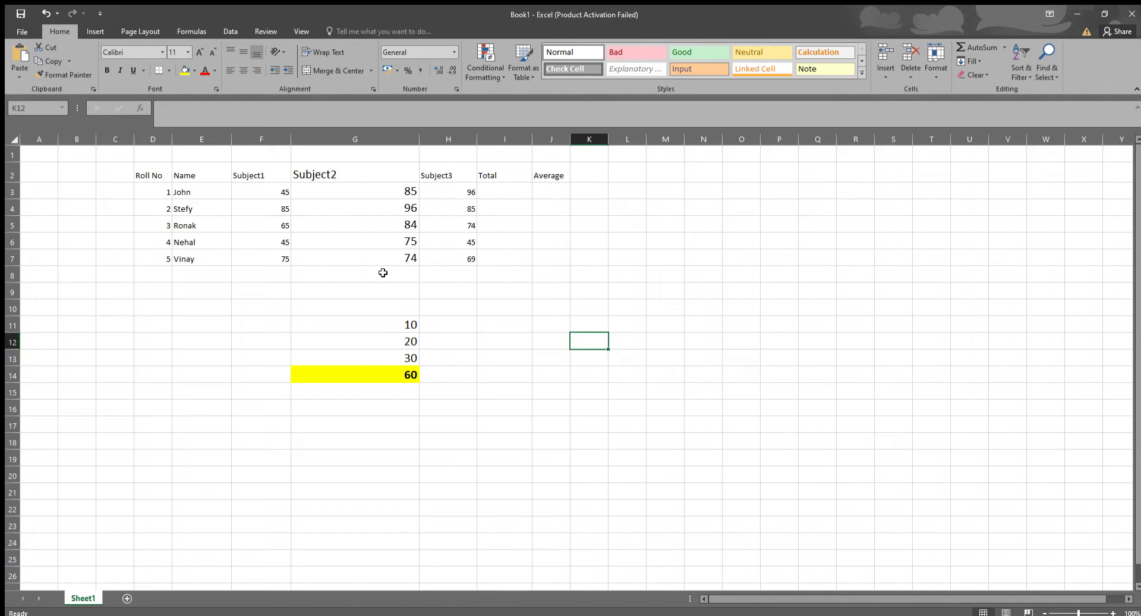
Compare column G's formatting with the ranges D2:F7 and H2:J7, and check the whole column against cell G14.
left_click(354, 148)
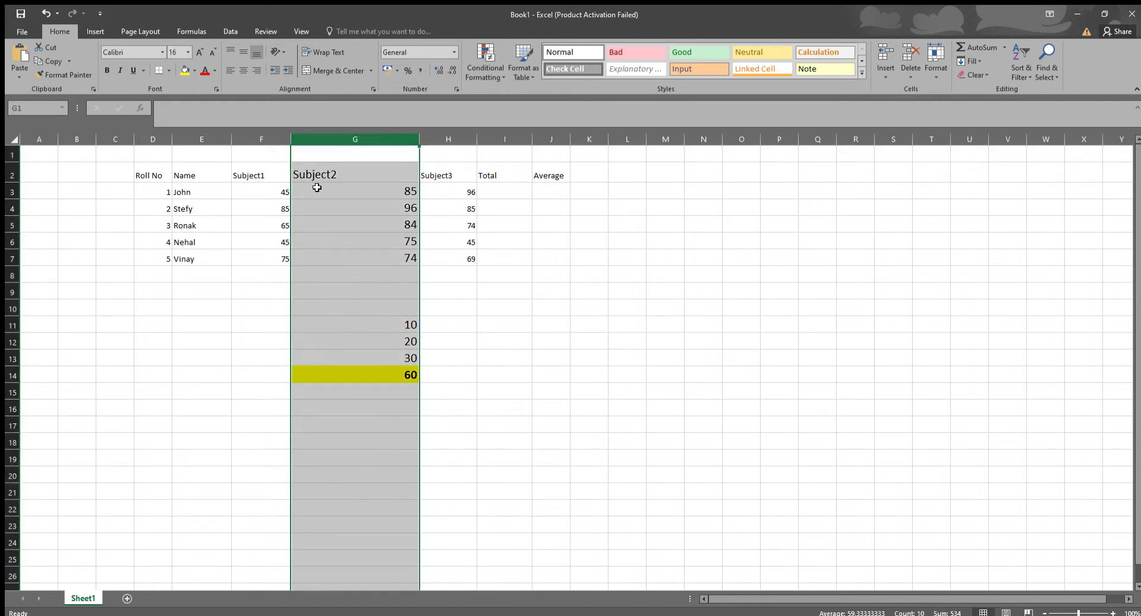
left_click_drag(154, 174, 256, 249)
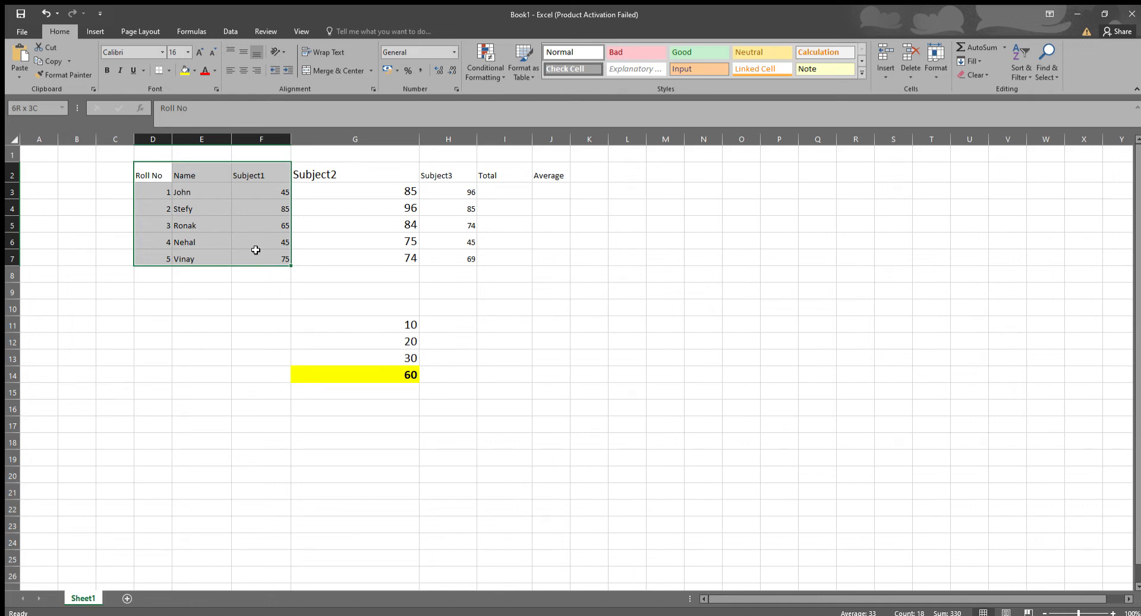
left_click_drag(467, 176, 542, 260)
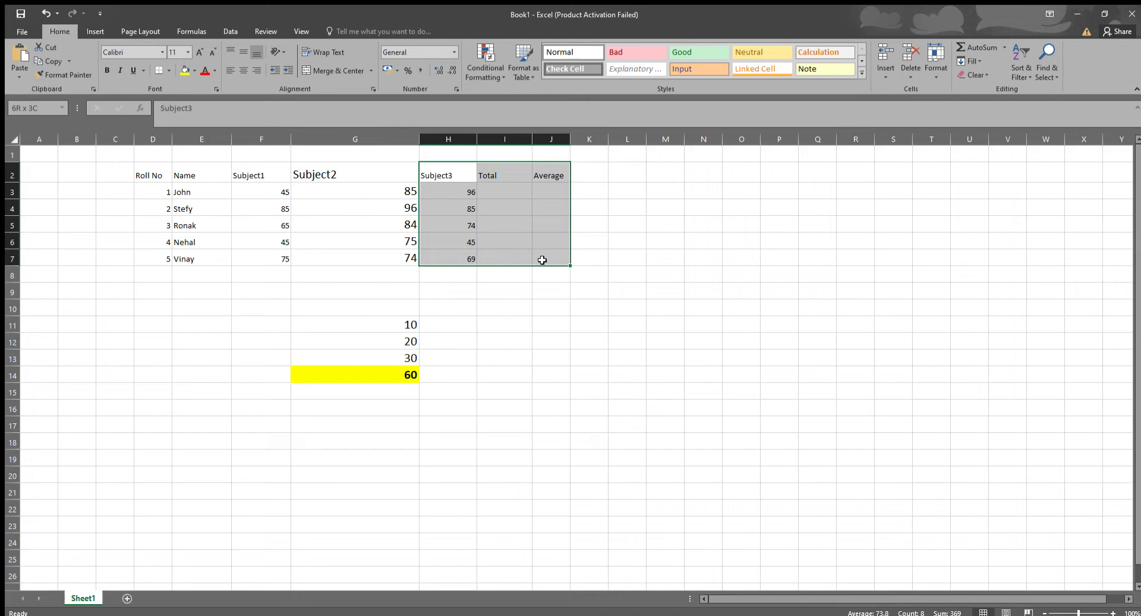
left_click(343, 180)
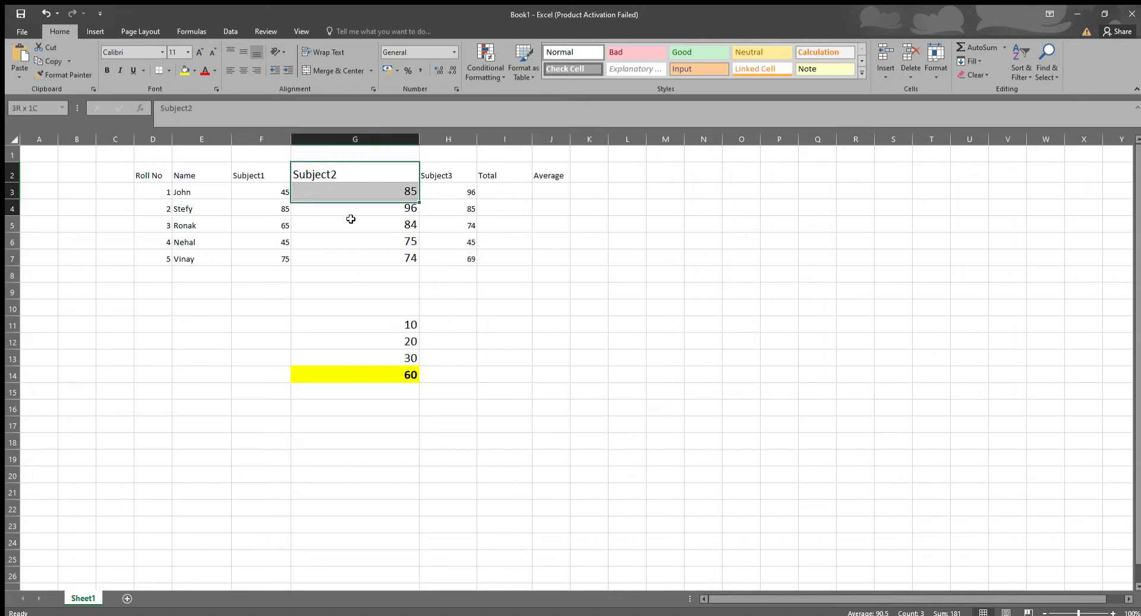
left_click_drag(346, 188, 364, 384)
left_click(359, 141)
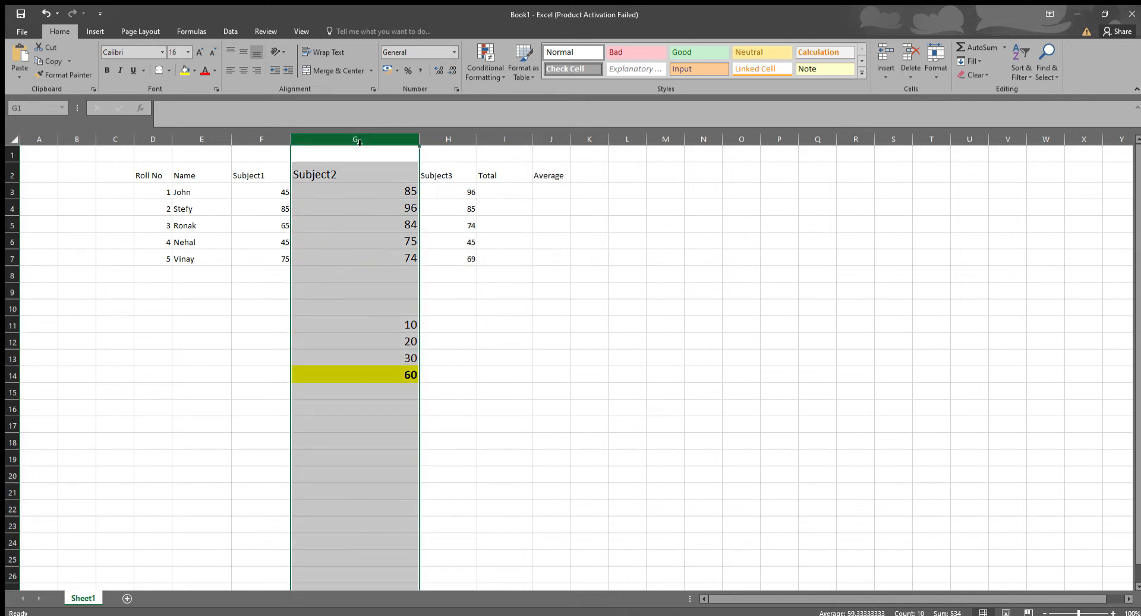
left_click(384, 378)
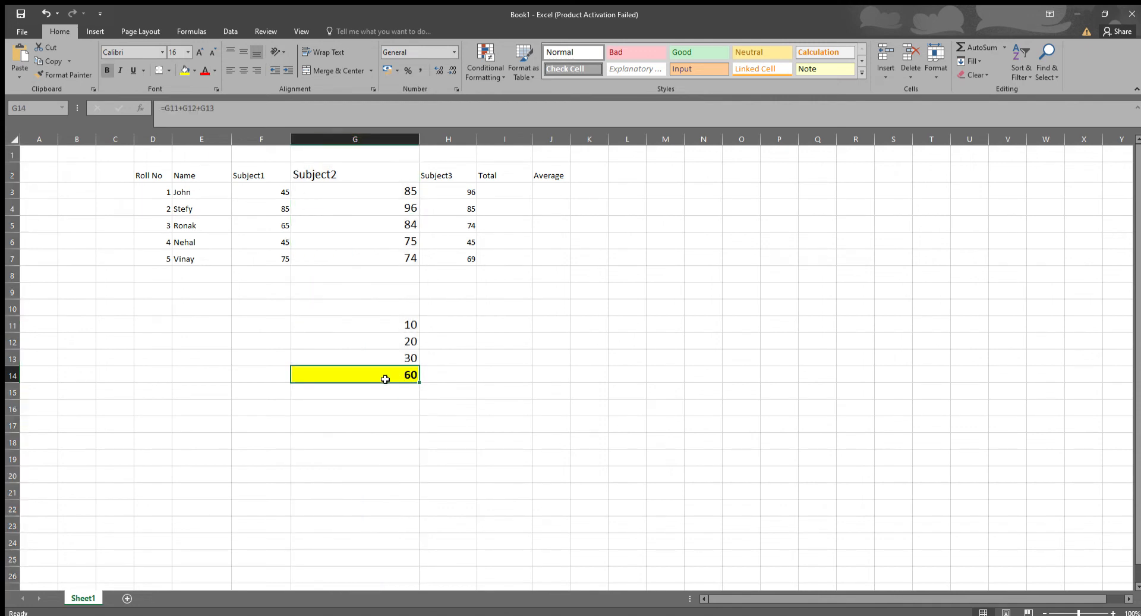
left_click(364, 140)
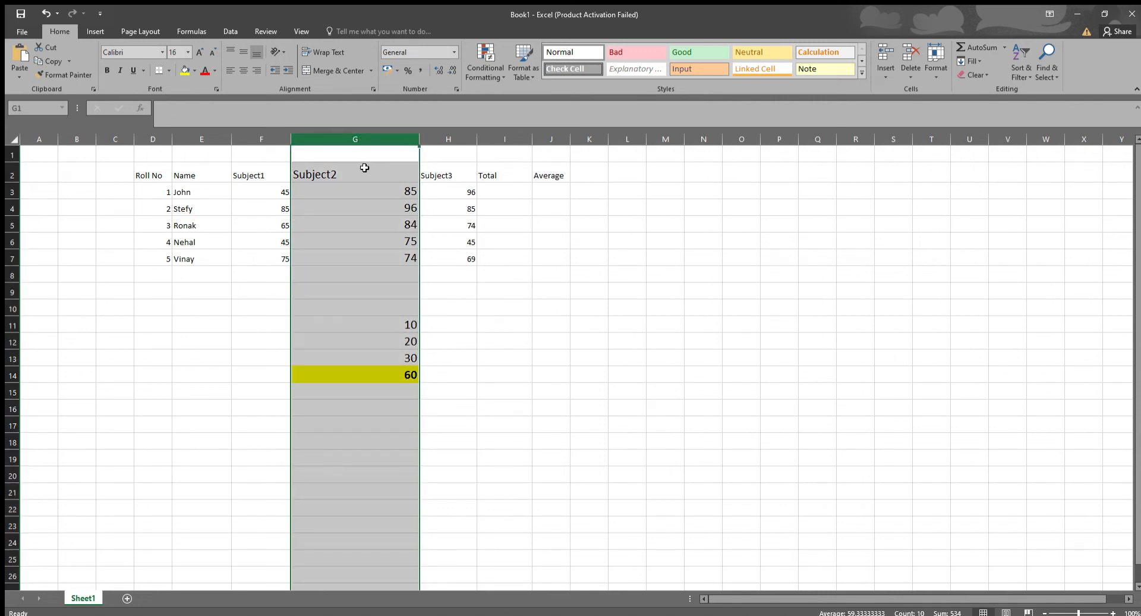
left_click(387, 376)
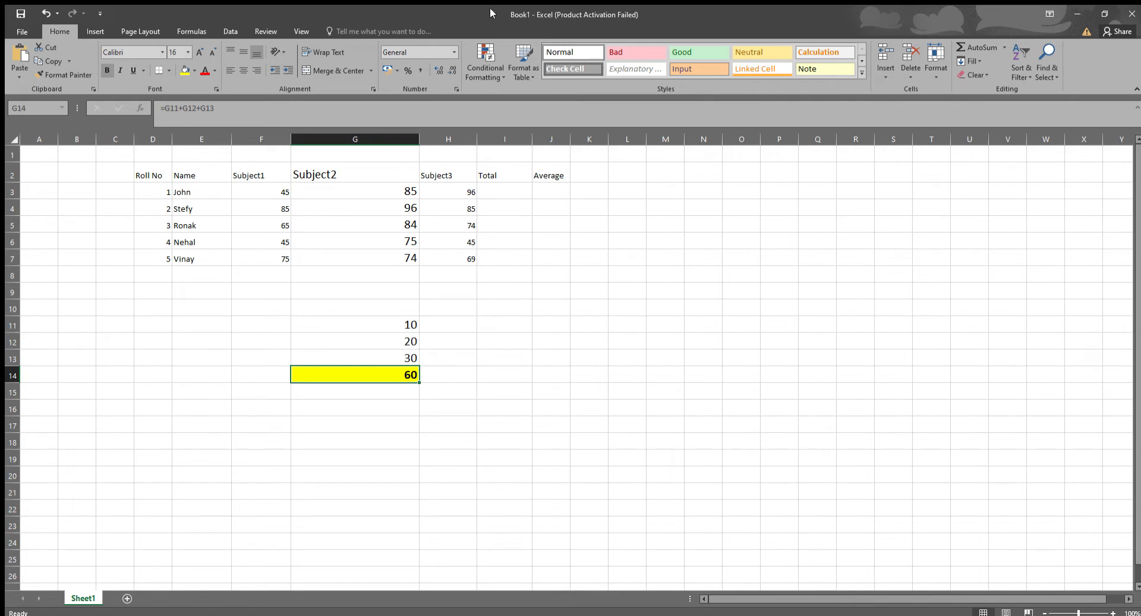
Undo the column G font size and width changes and step the sum in G14 back to font size 20.
left_click(44, 13)
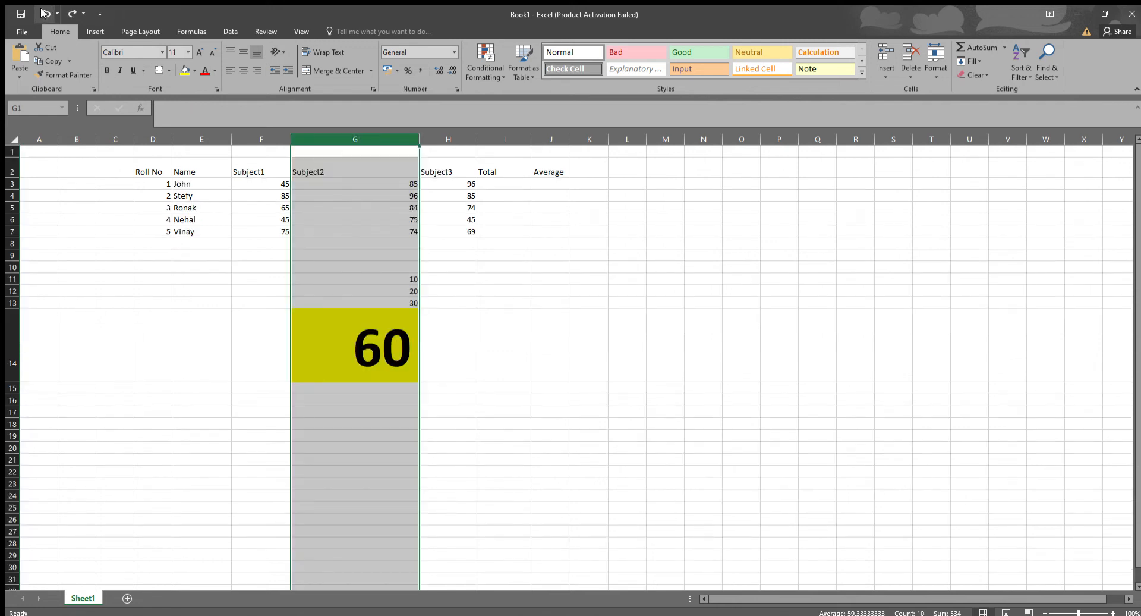
left_click(45, 13)
left_click(45, 14)
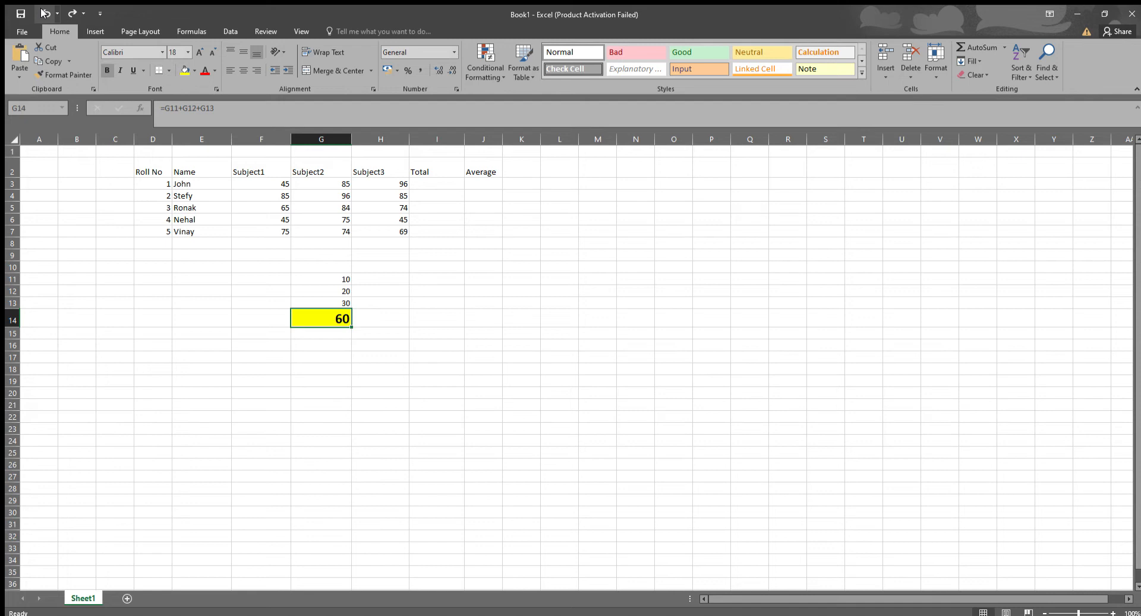
left_click(45, 13)
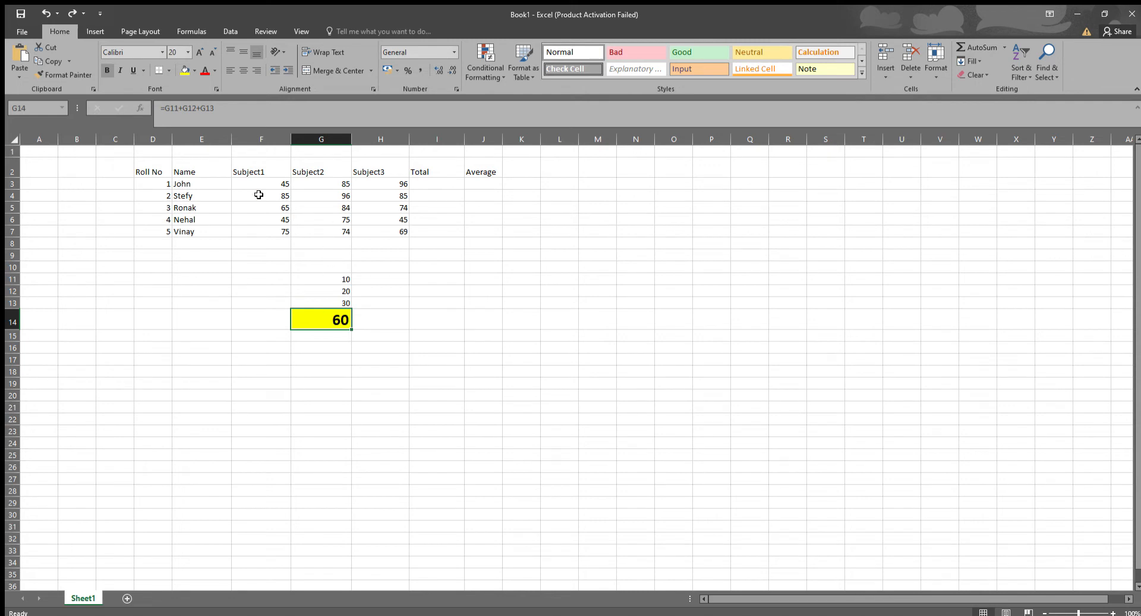
Select the marks table D2:J7 and try different zoom levels, ending at 154%.
left_click_drag(144, 168, 474, 236)
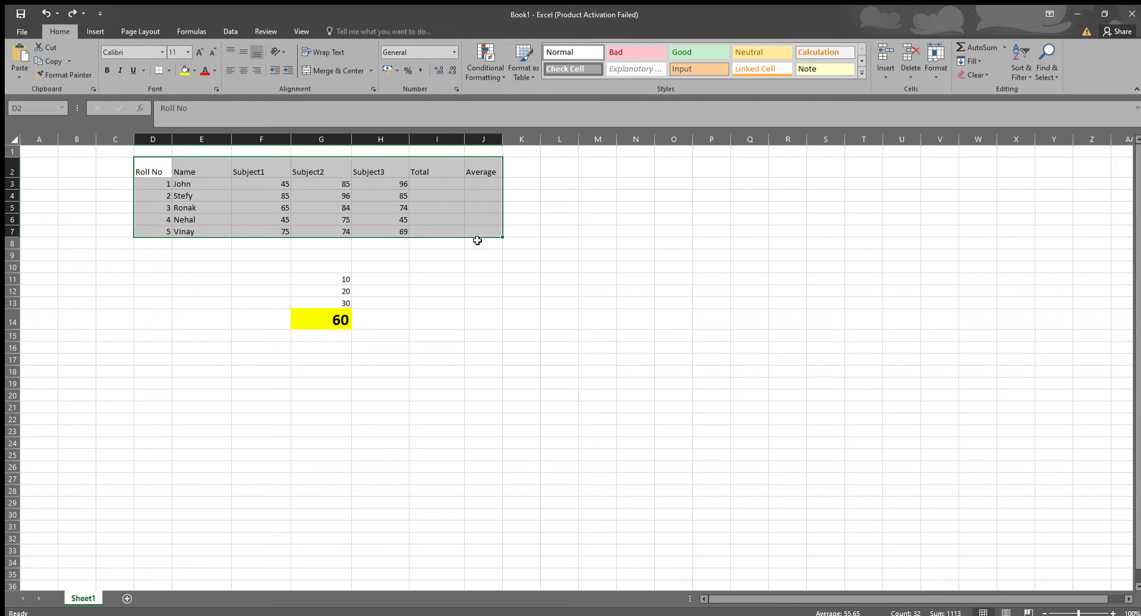
scroll(497, 370, "up", 2, "ctrl")
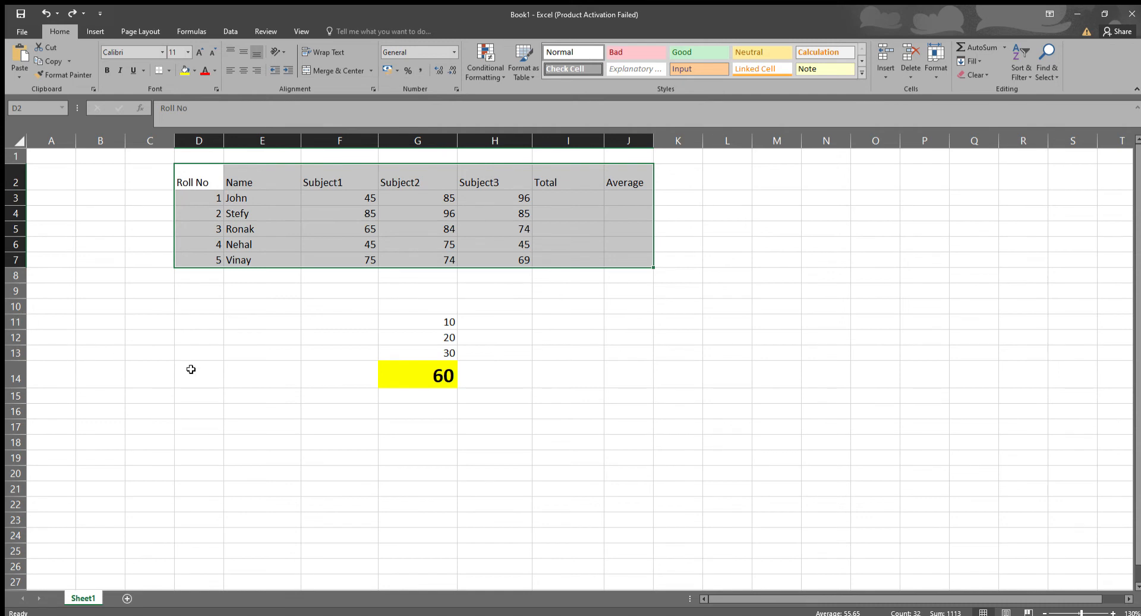
scroll(191, 369, "down", 3, "ctrl")
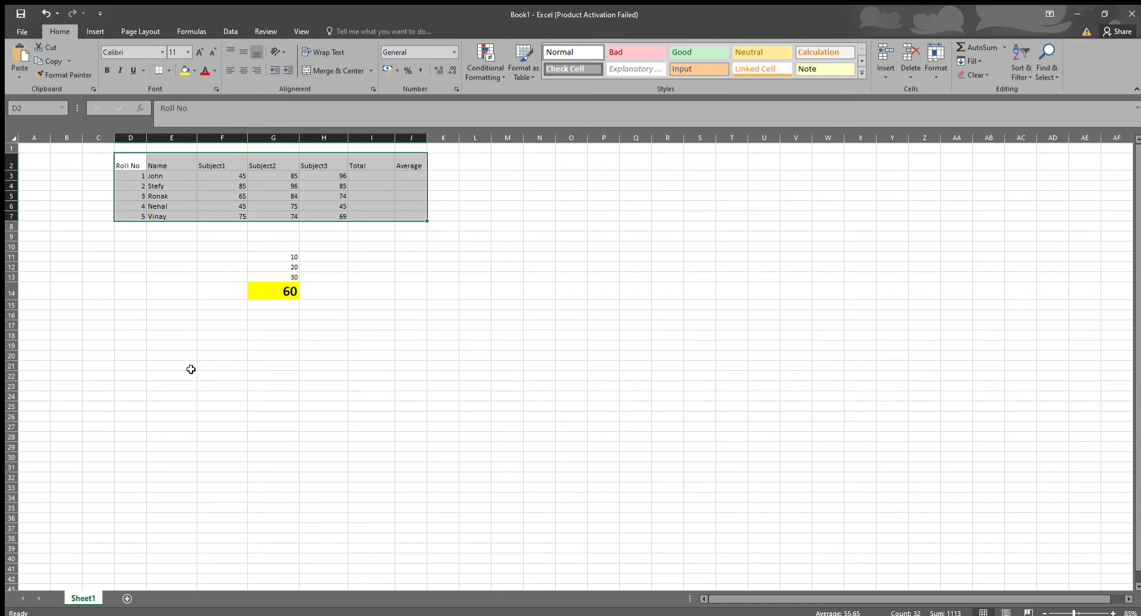
scroll(191, 369, "up", 2, "ctrl")
scroll(190, 369, "up", 1, "ctrl")
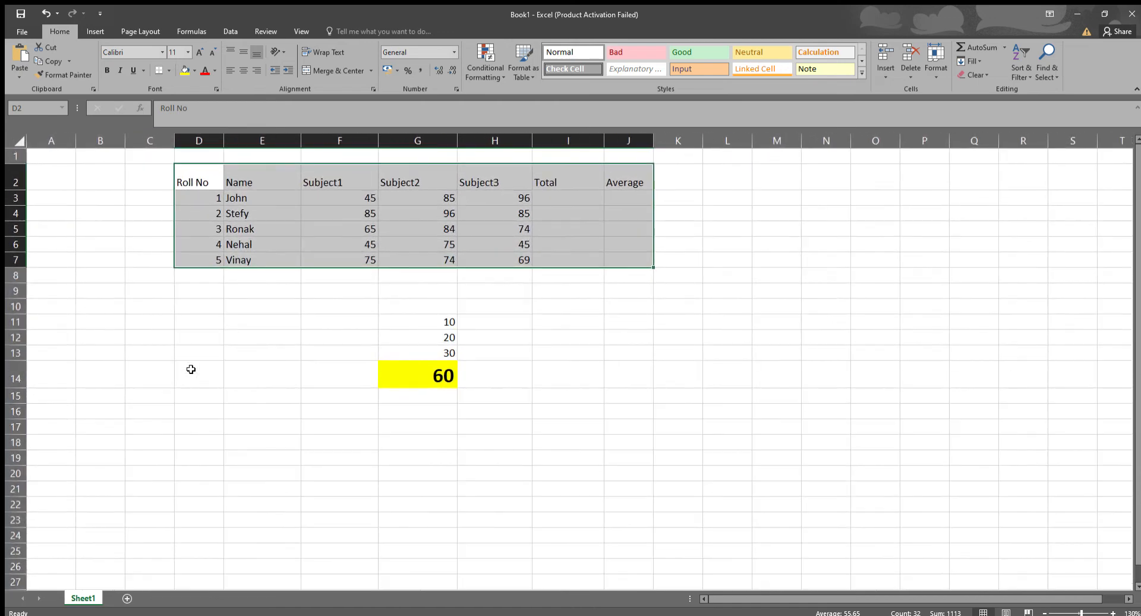
scroll(191, 369, "up", 2, "ctrl")
scroll(190, 369, "down", 3, "ctrl")
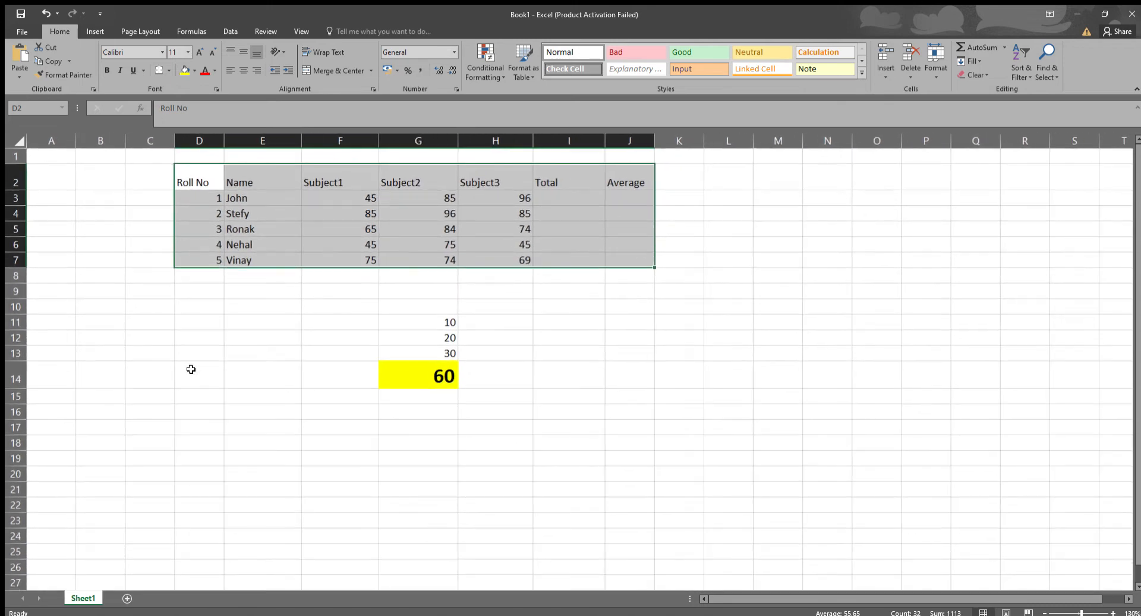
scroll(191, 369, "up", 1, "ctrl")
scroll(191, 369, "down", 1, "ctrl")
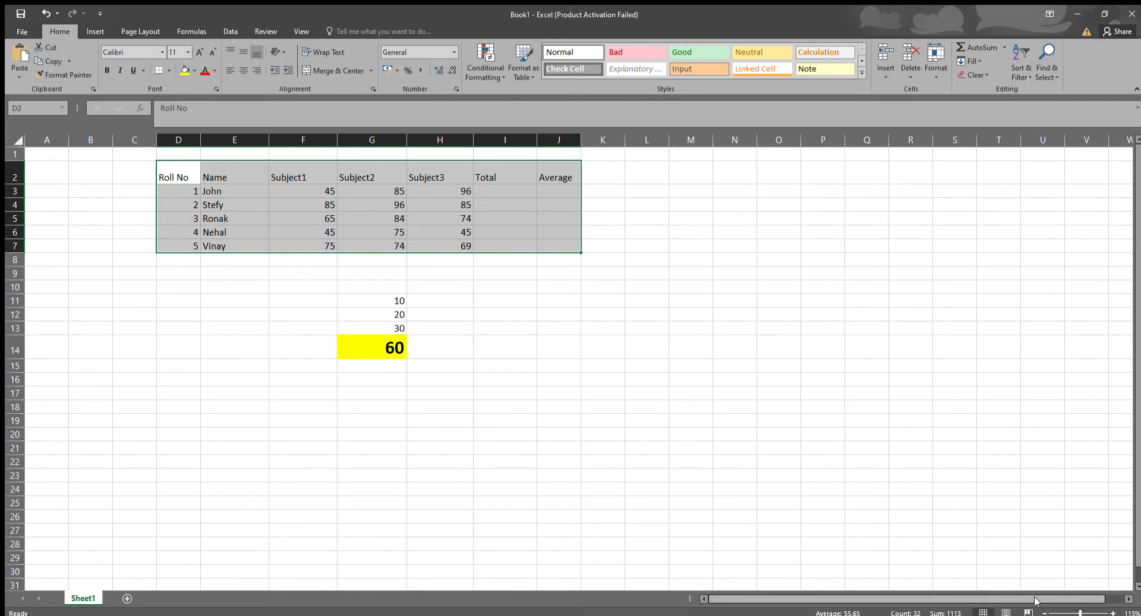
mouse_move(1080, 612)
left_mouse_down()
mouse_move(1070, 612)
mouse_move(1083, 613)
left_mouse_up()
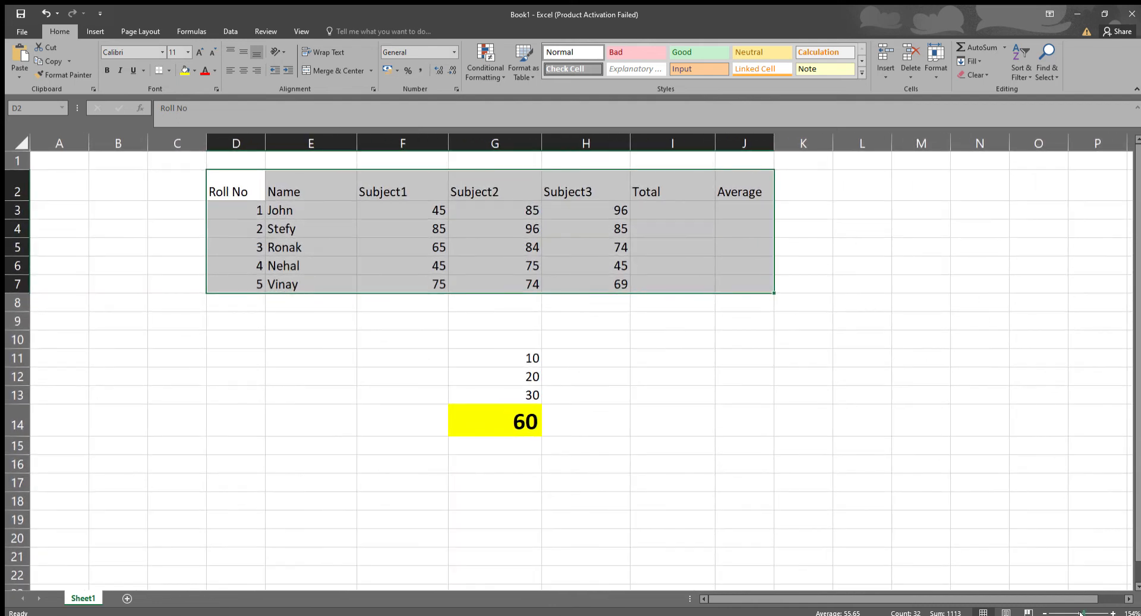
Examine the addition formula in G14 and the cells it refers to, leaving it unedited.
left_click(692, 349)
left_click(669, 216)
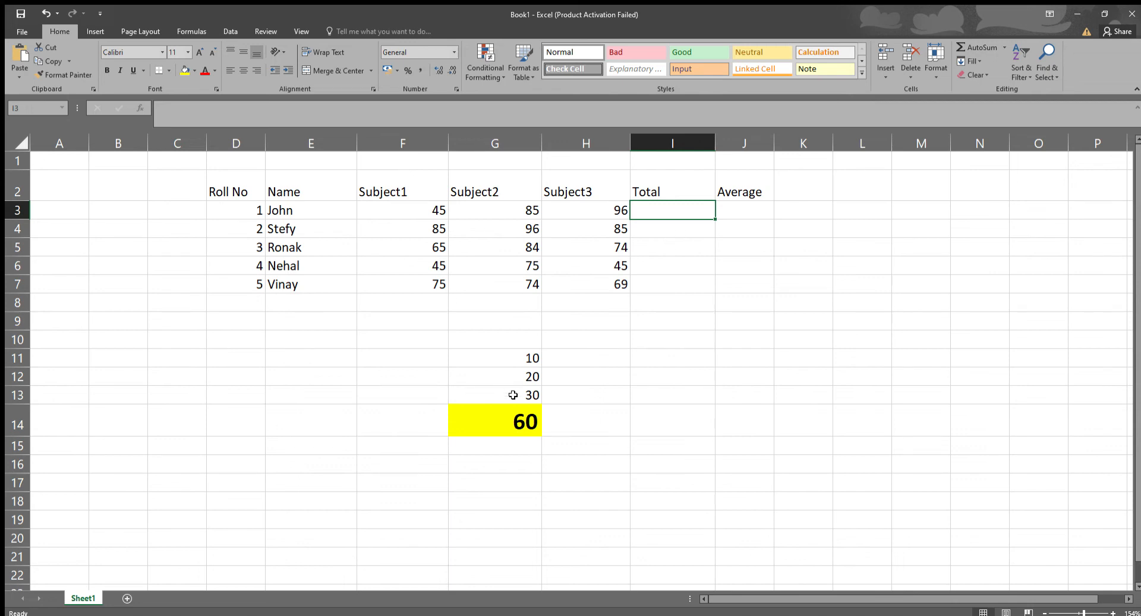
left_click(508, 423)
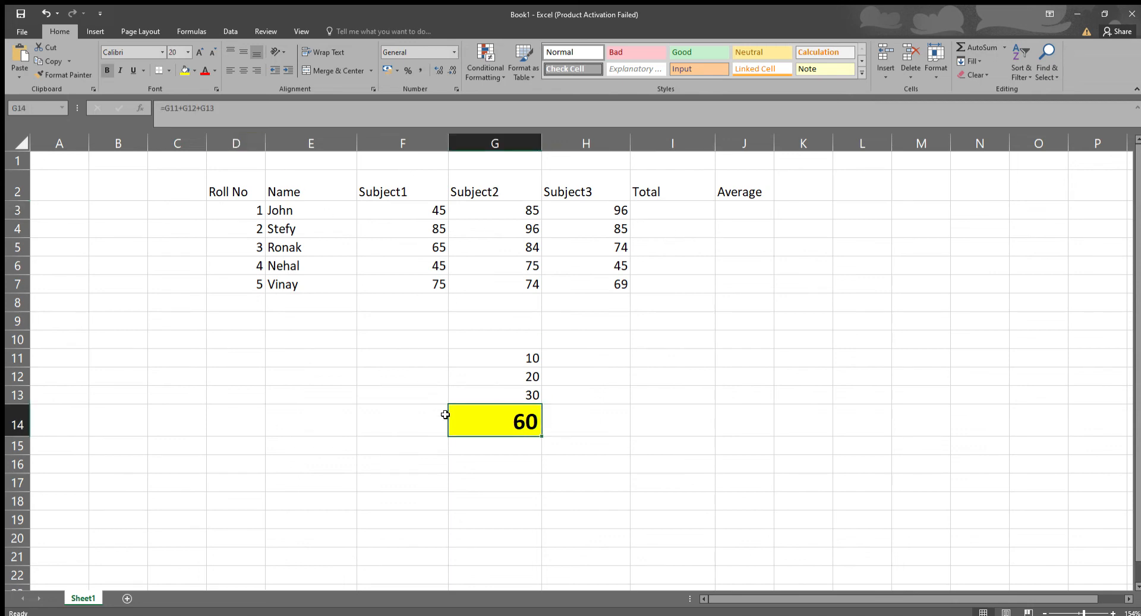
left_click(491, 458)
left_click(492, 423)
left_click_drag(253, 108, 153, 108)
left_click_drag(239, 108, 162, 112)
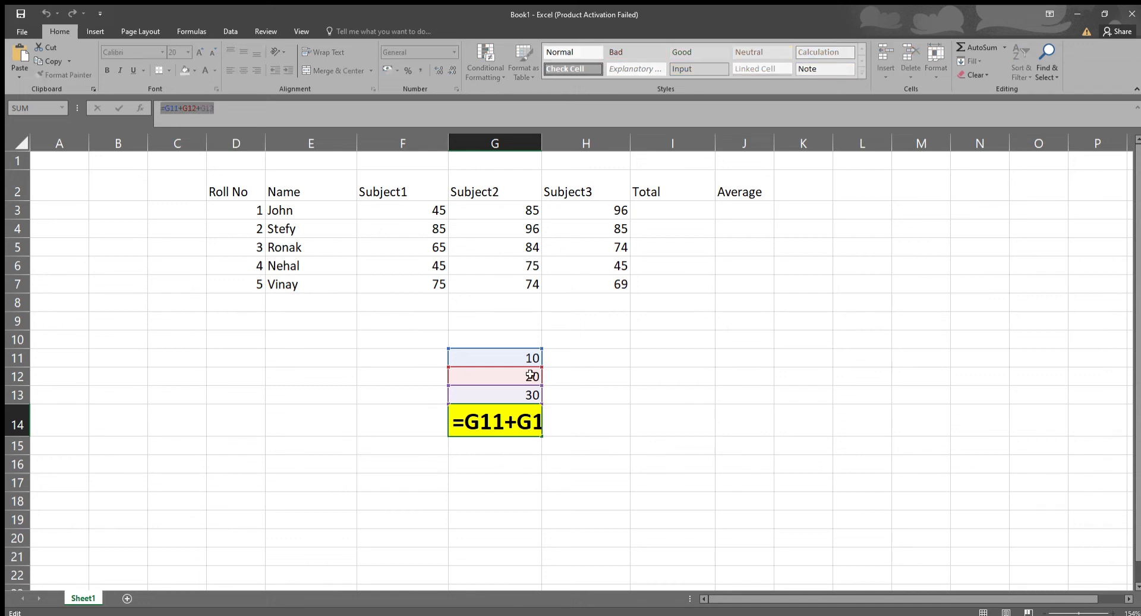
left_click(512, 284)
key("Escape")
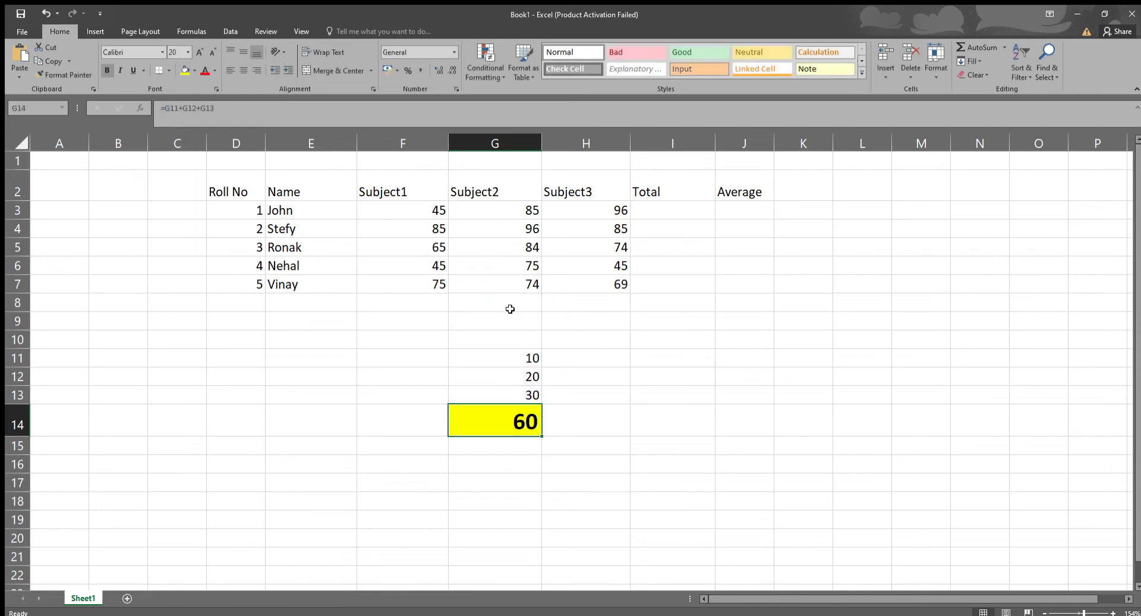
Compare the plain mark in G7 with the formula behind the sum in G14, keeping both as they are.
left_click(512, 284)
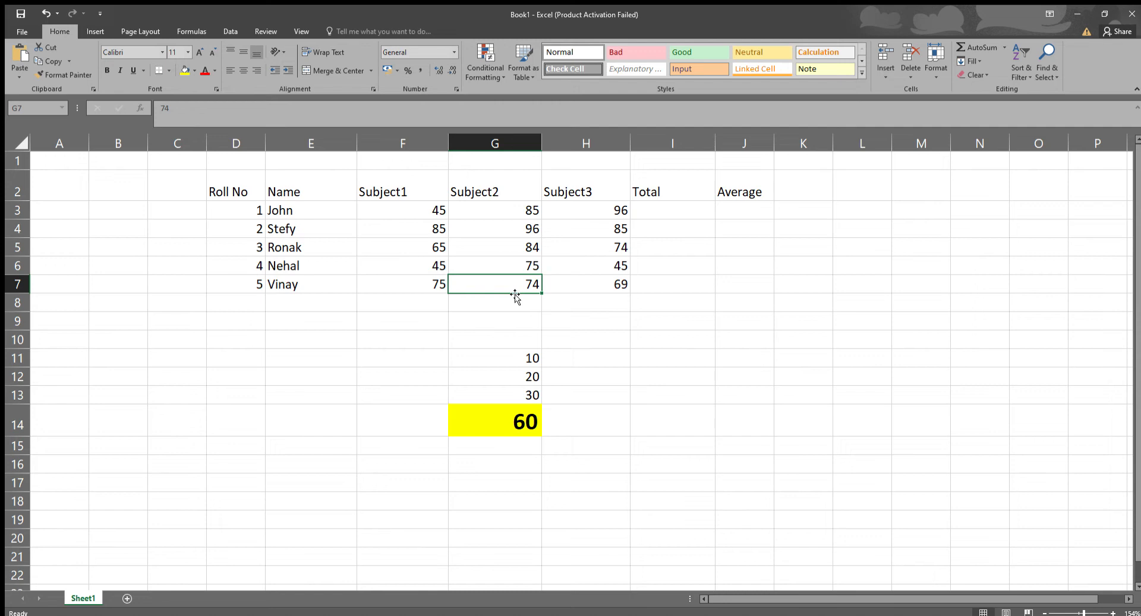
left_click_drag(185, 111, 156, 110)
left_click(479, 423)
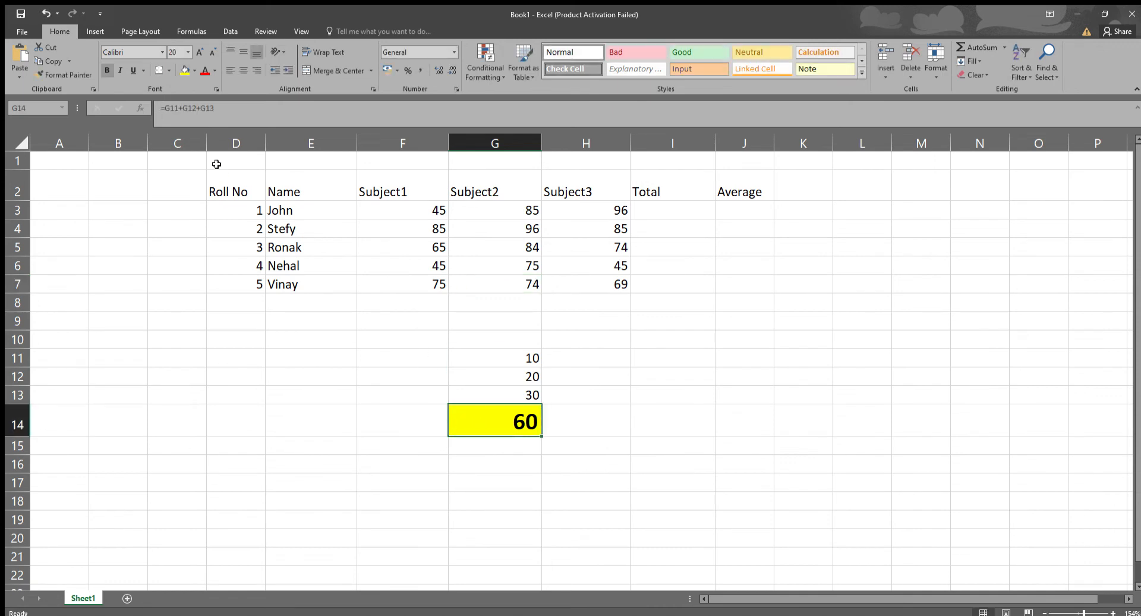
left_click_drag(215, 111, 150, 113)
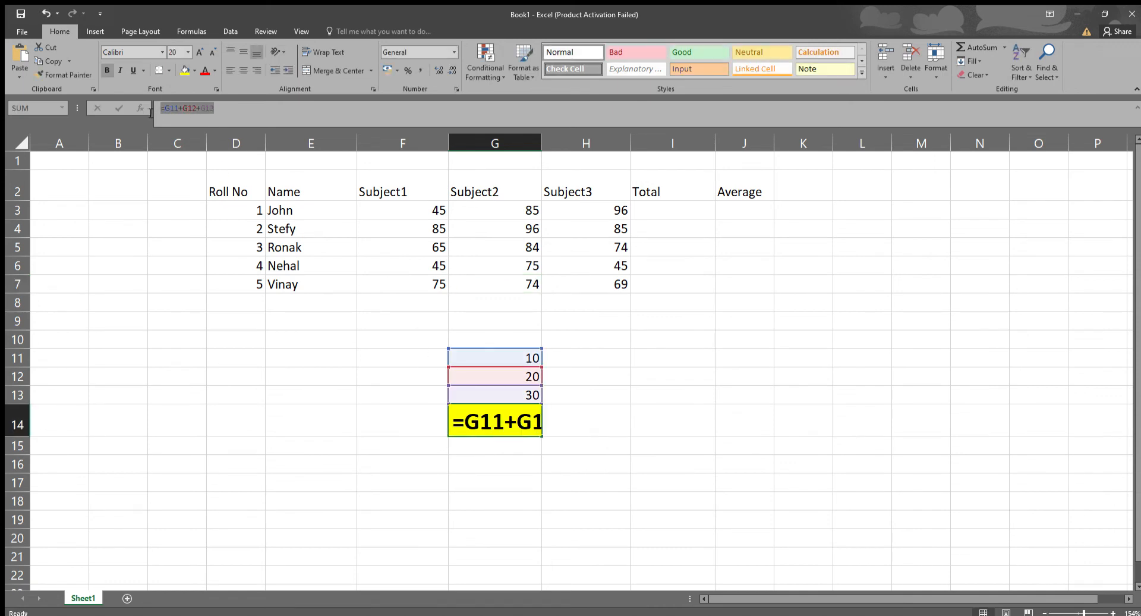
key("Escape")
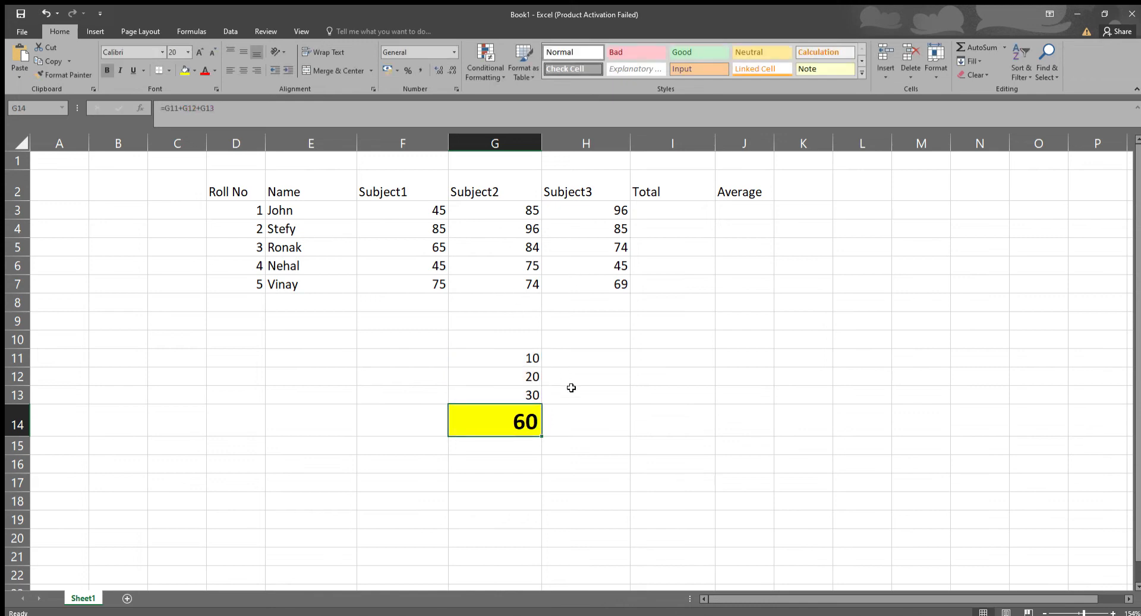
left_click(587, 419)
left_click(498, 425)
left_click(245, 109)
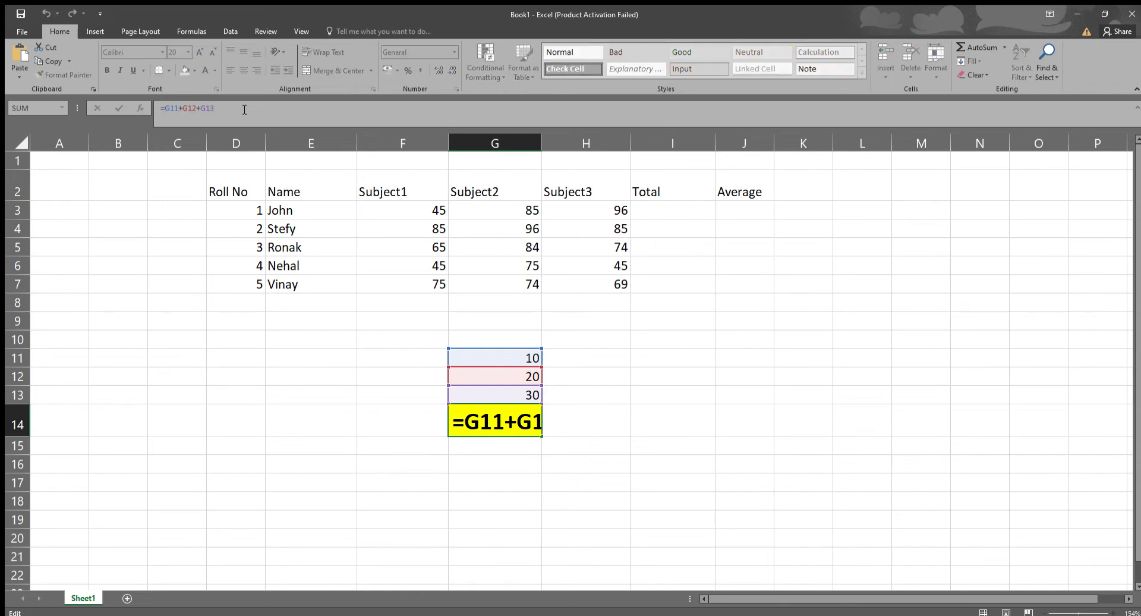
key("Return")
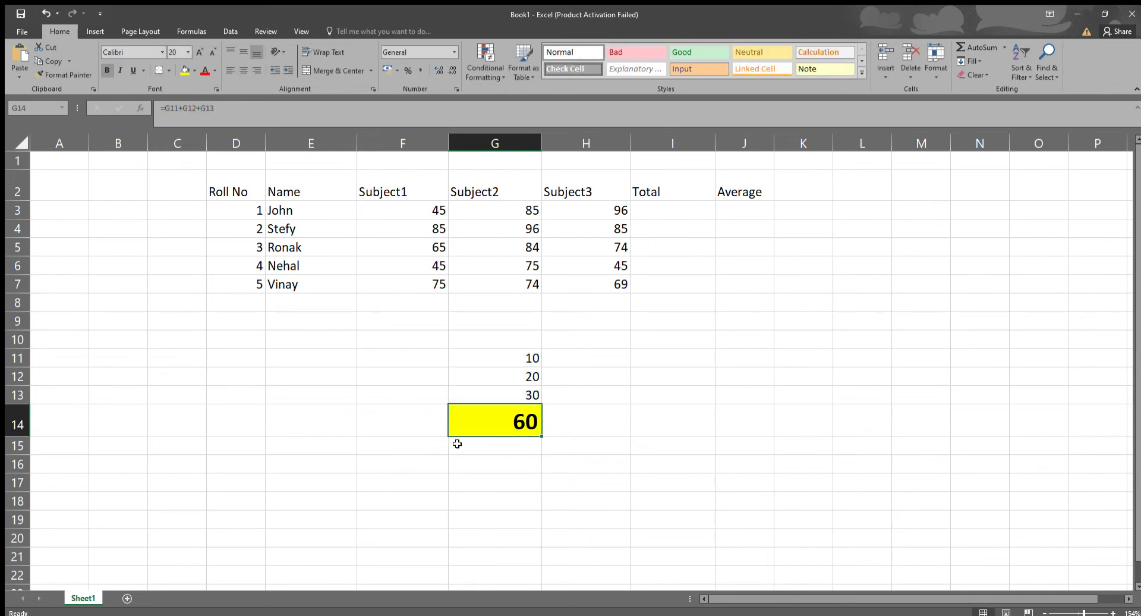
Write the formula as a text note (=G11+G12+G13) in H14 beside the highlighted sum.
left_click(419, 428)
left_click(581, 432)
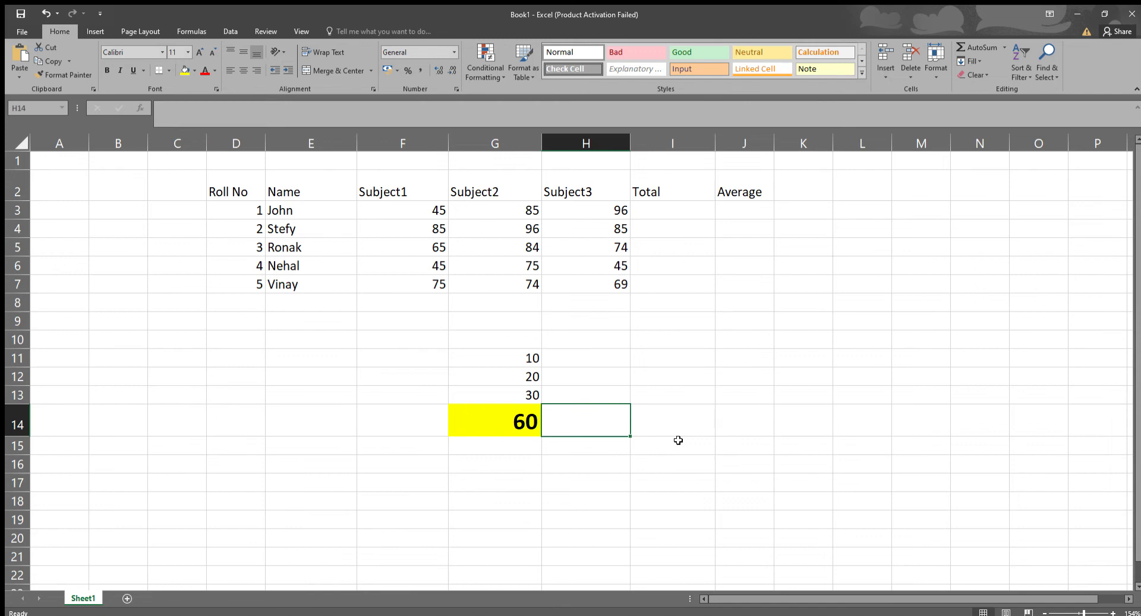
type("(")
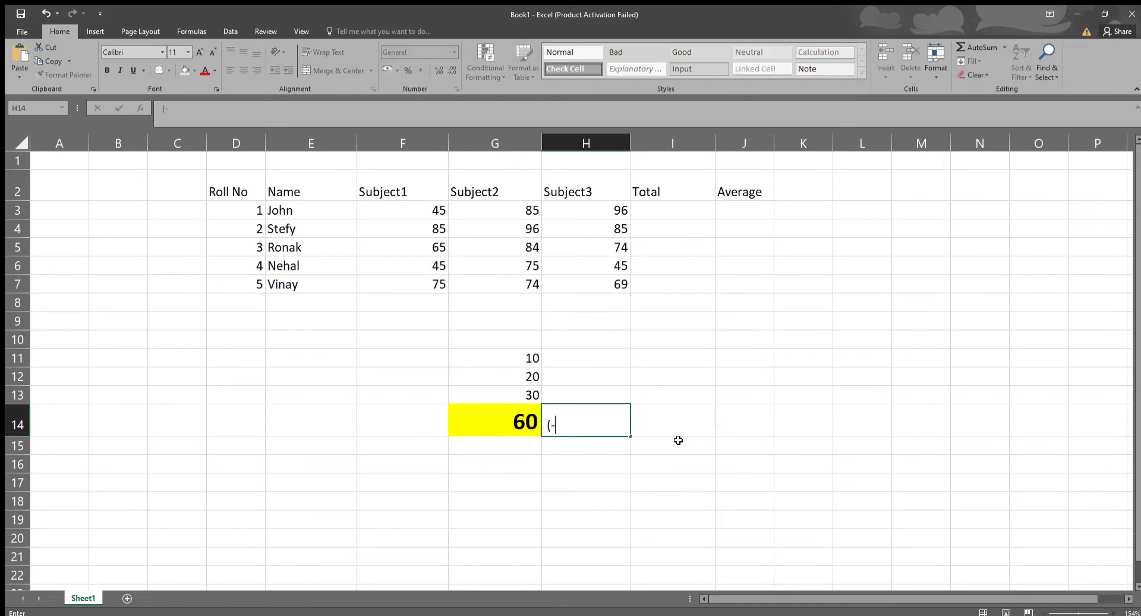
type("=G11+G12+")
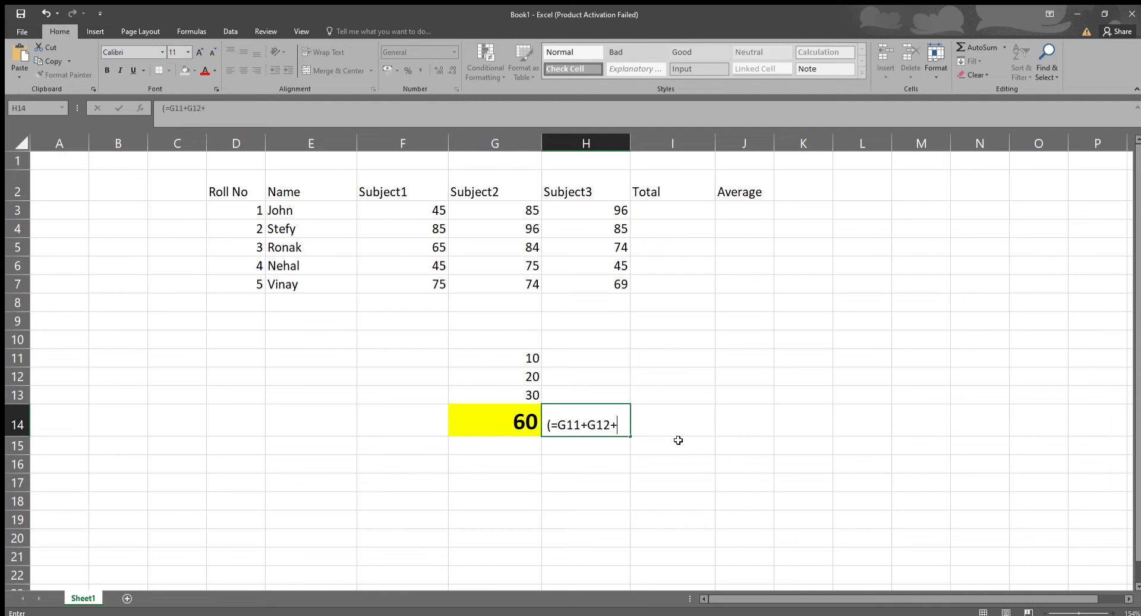
type("G13)")
key("Return")
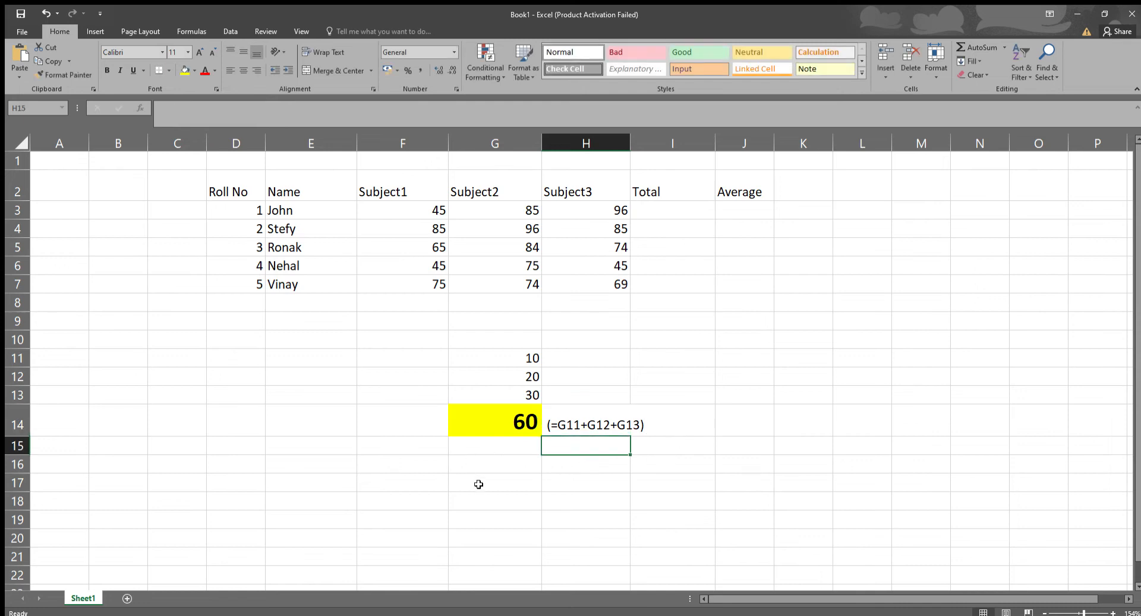
Enter the numbers 11, 12 and 13 in cells D11 to D13.
left_click(231, 360)
type("11")
key("Return")
type("12")
key("Return")
type("13")
key("Return")
Add up the numbers 11, 12 and 13 in D14 with the SUM function over the range D11:D13.
type("=")
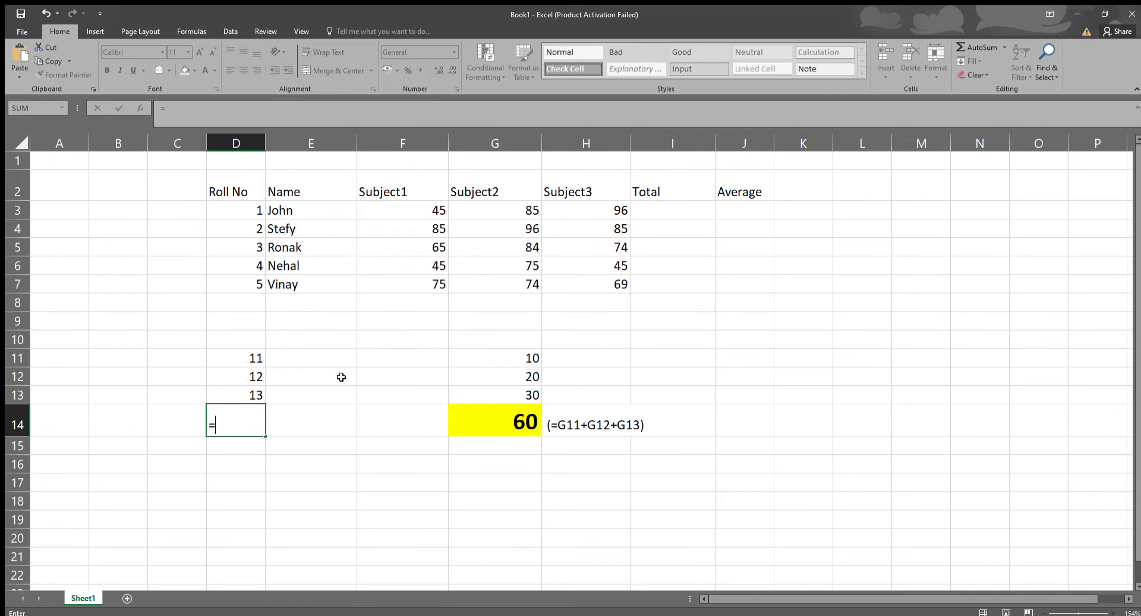
type("Sum")
type("(")
left_click(244, 358)
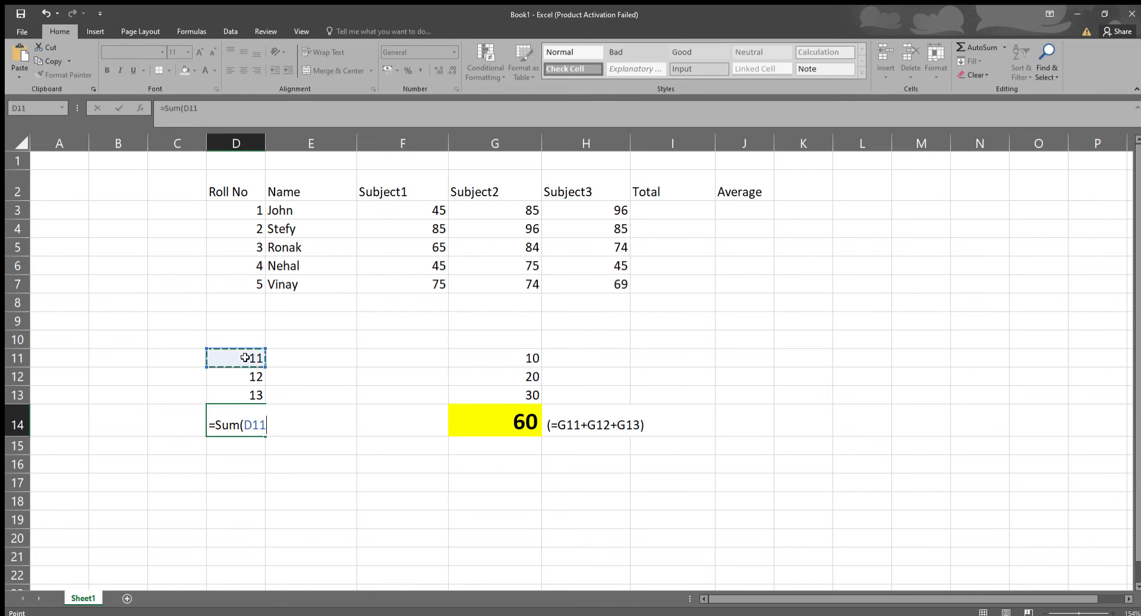
left_click_drag(245, 368, 219, 359)
left_click_drag(245, 369, 249, 398)
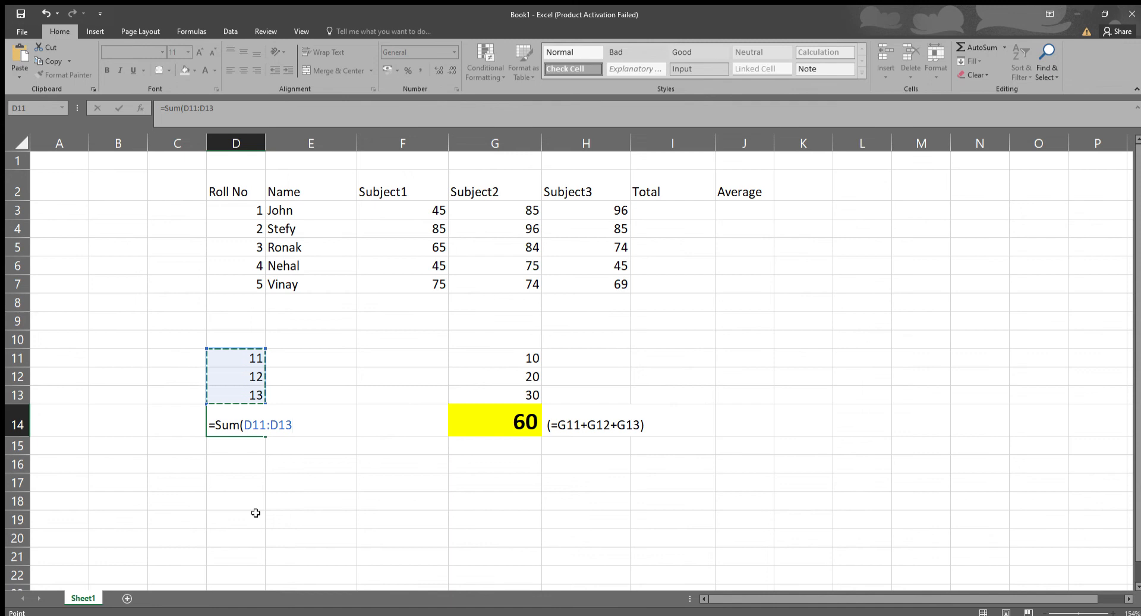
key("Return")
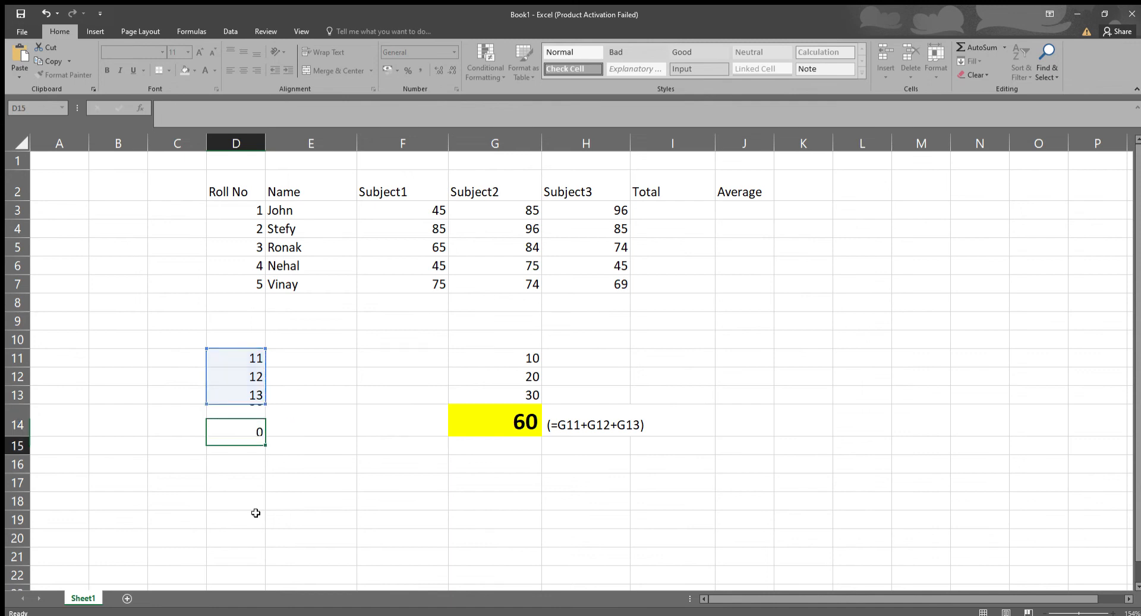
key("Up")
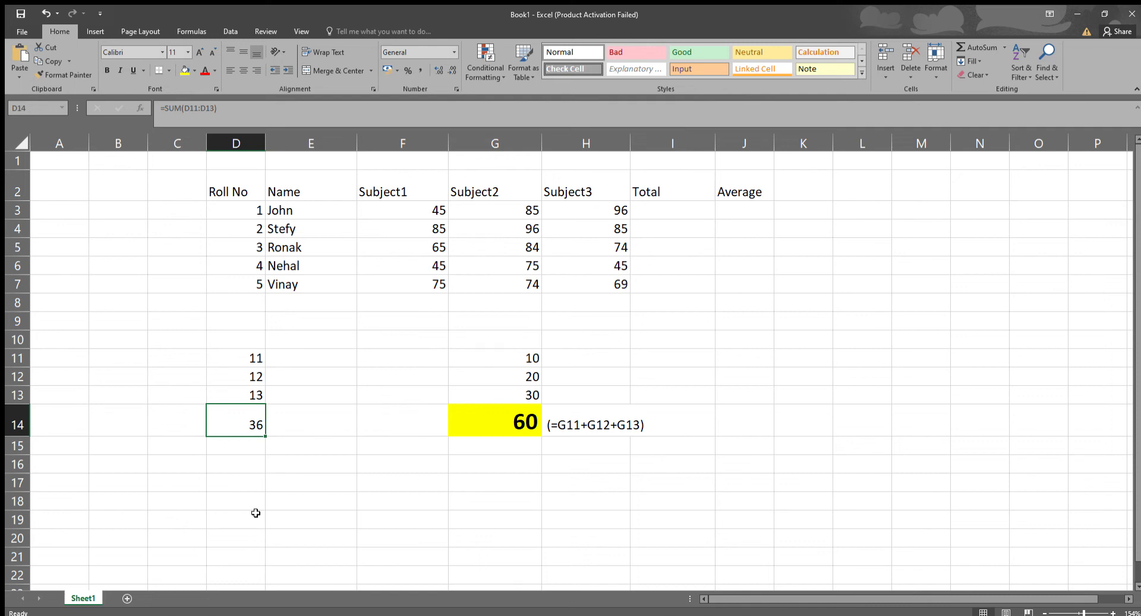
Write the formula as a text note, =Sum(D11:D13), in E14 and widen column E to fit it.
key("Right")
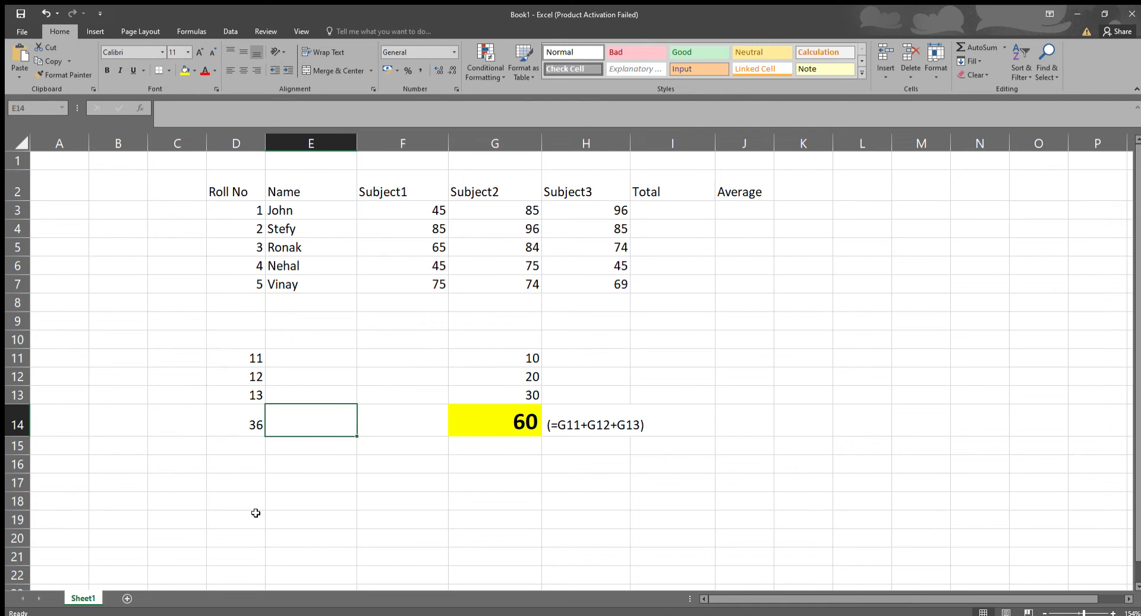
type("=(")
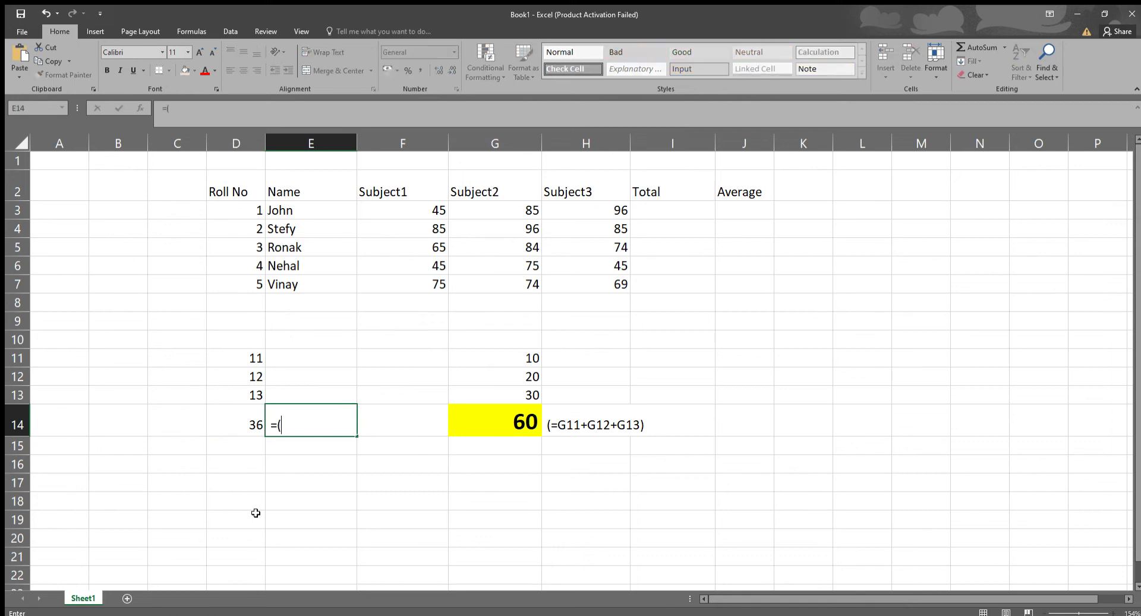
key("BackSpace")
type("Sum(D11:D3)")
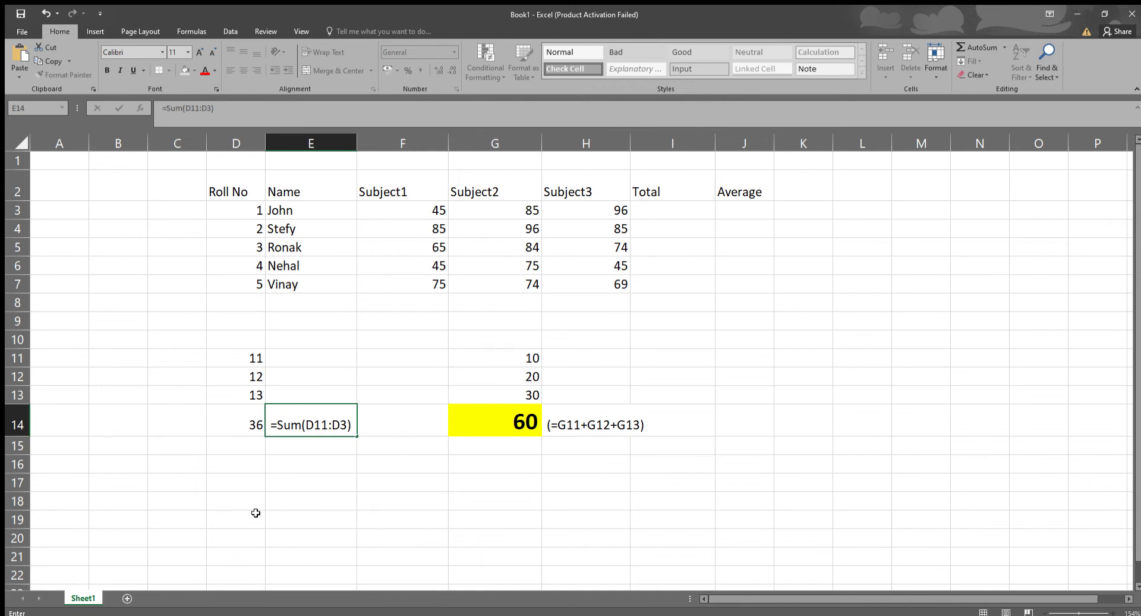
key("F2")
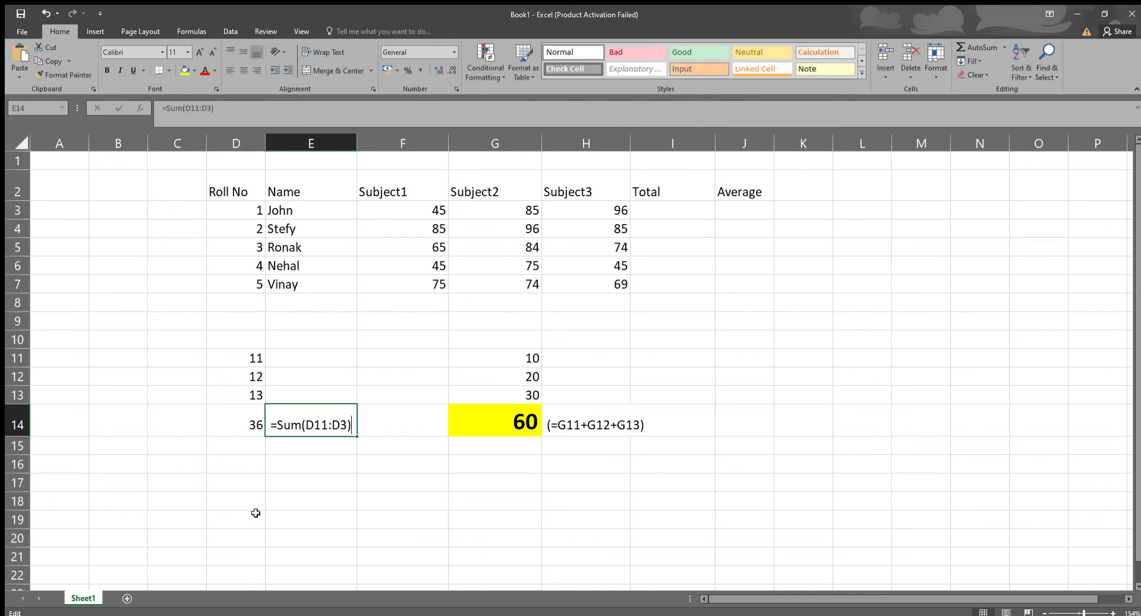
key("Left")
key("Left")
type("1")
key("ctrl+Return")
left_click_drag(357, 143, 382, 143)
Examine the range D11:D13 in the E14 note and compare it with the cell-by-cell formula note in H14.
double_click(321, 427)
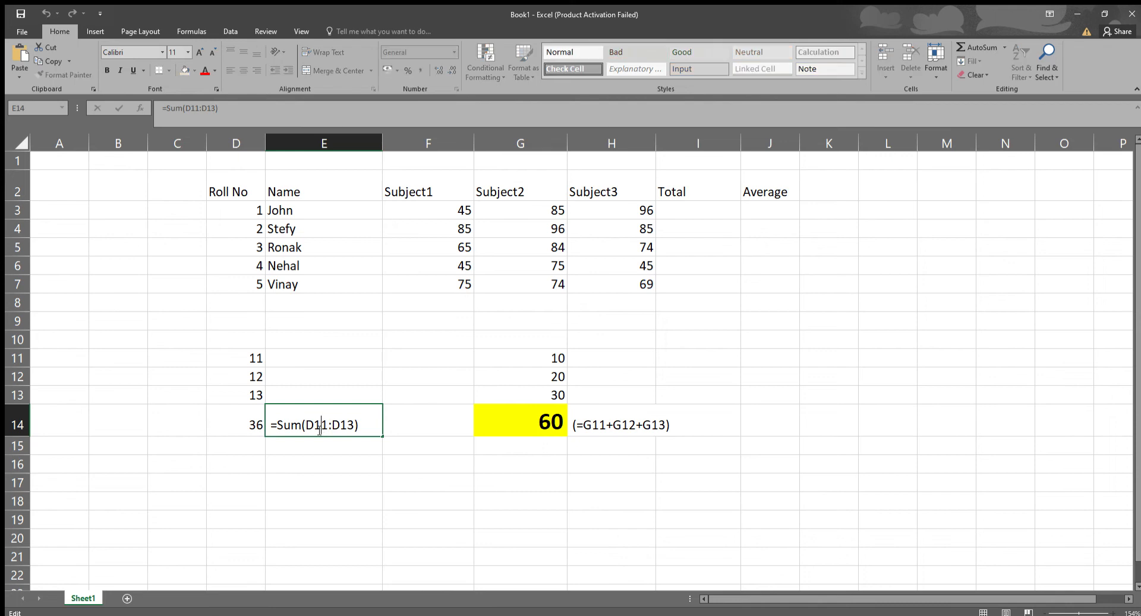
left_click_drag(305, 427, 356, 427)
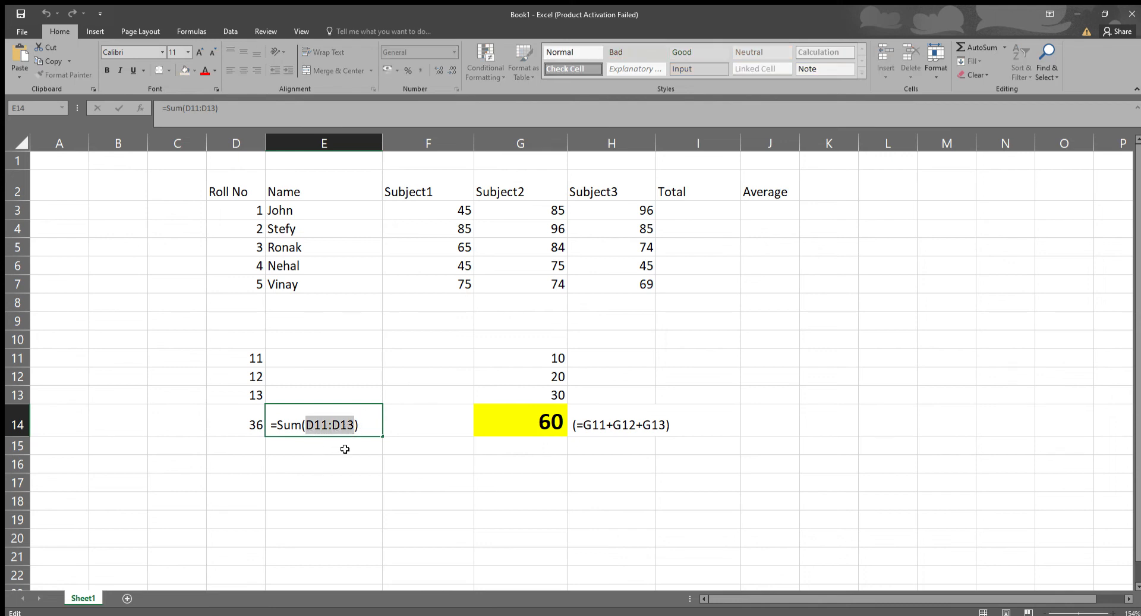
key("Return")
key("Up")
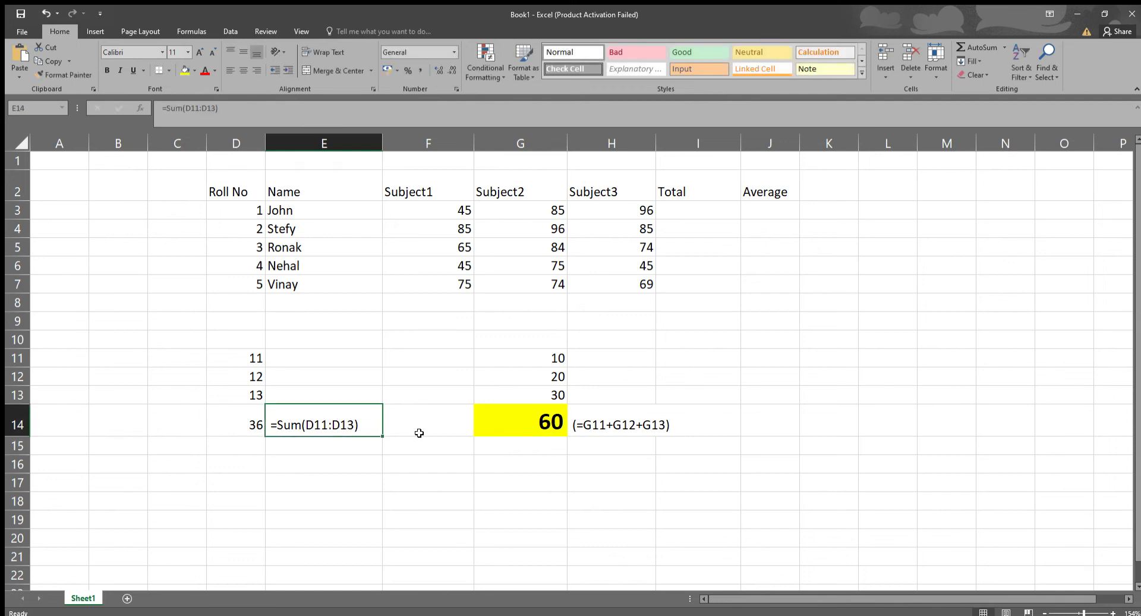
key("Left")
key("Right")
left_click(621, 436)
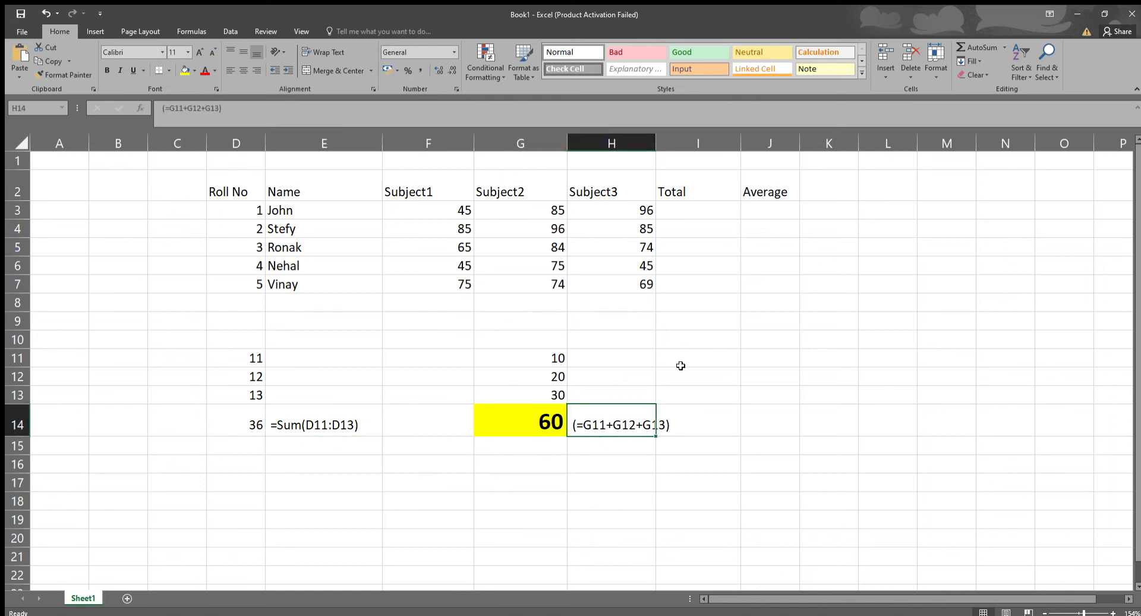
Calculate the first student's Total in I3 with =Sum(F3:H3) across the three subject marks.
left_click(695, 214)
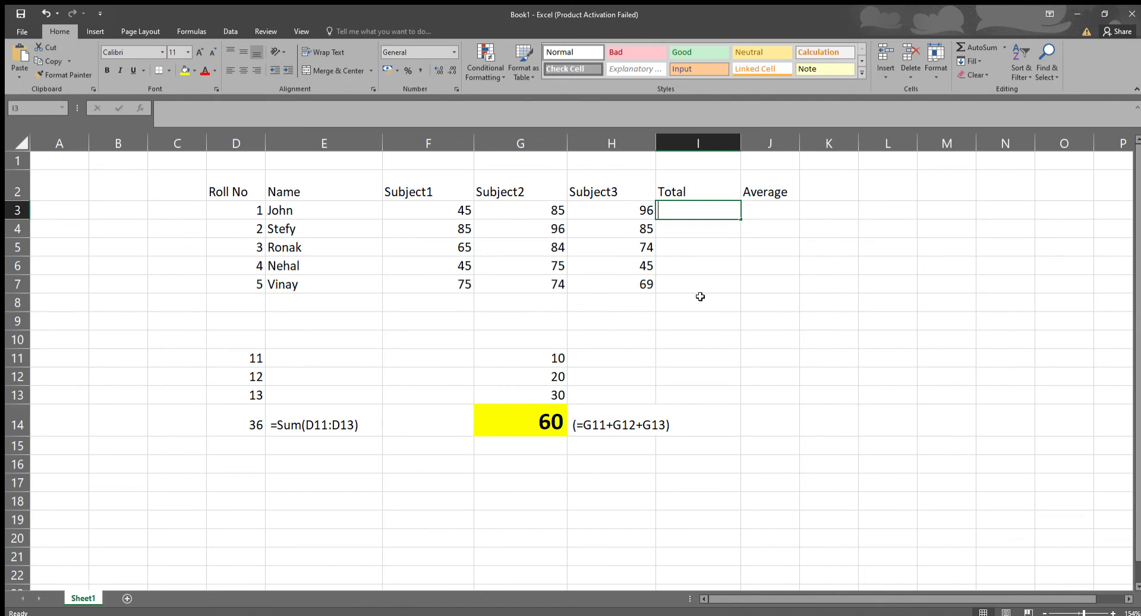
type("=Sum(")
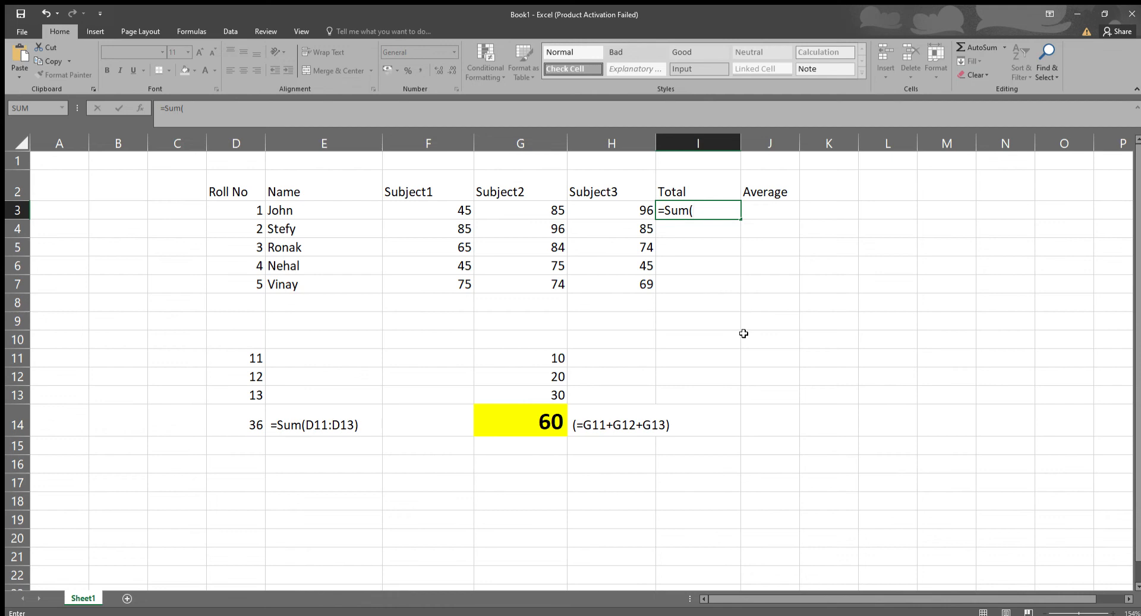
left_click(427, 210)
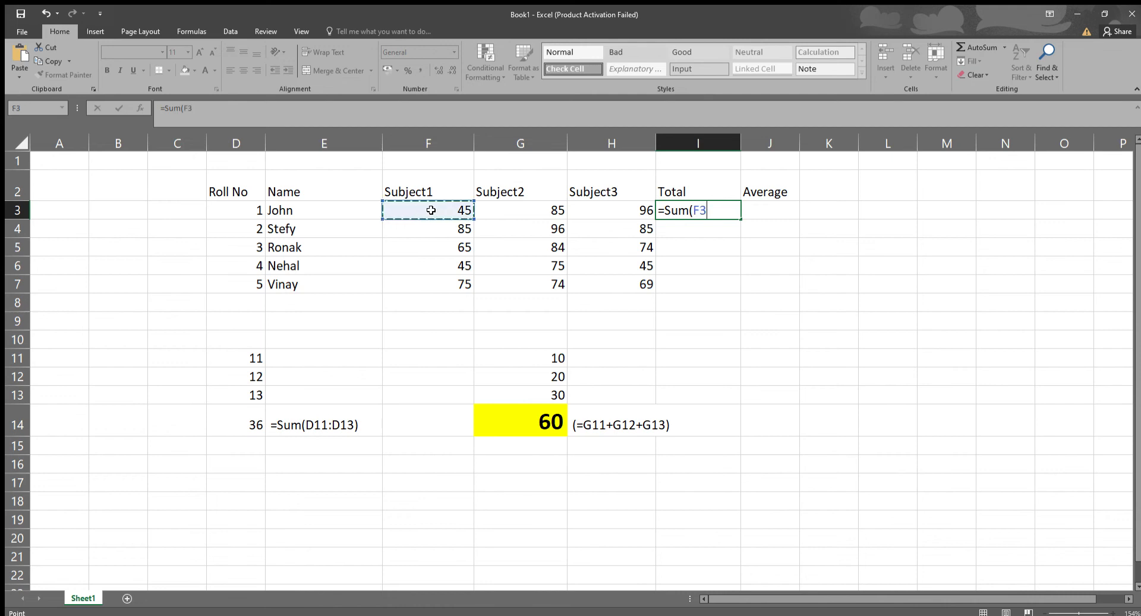
left_click_drag(472, 210, 519, 208)
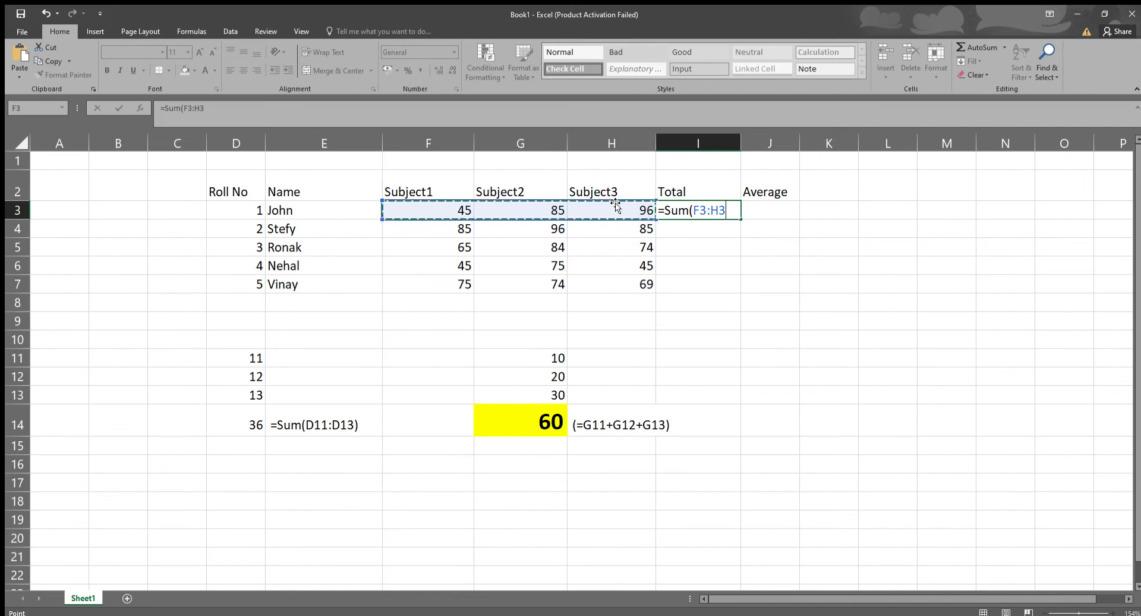
type(")")
key("Return")
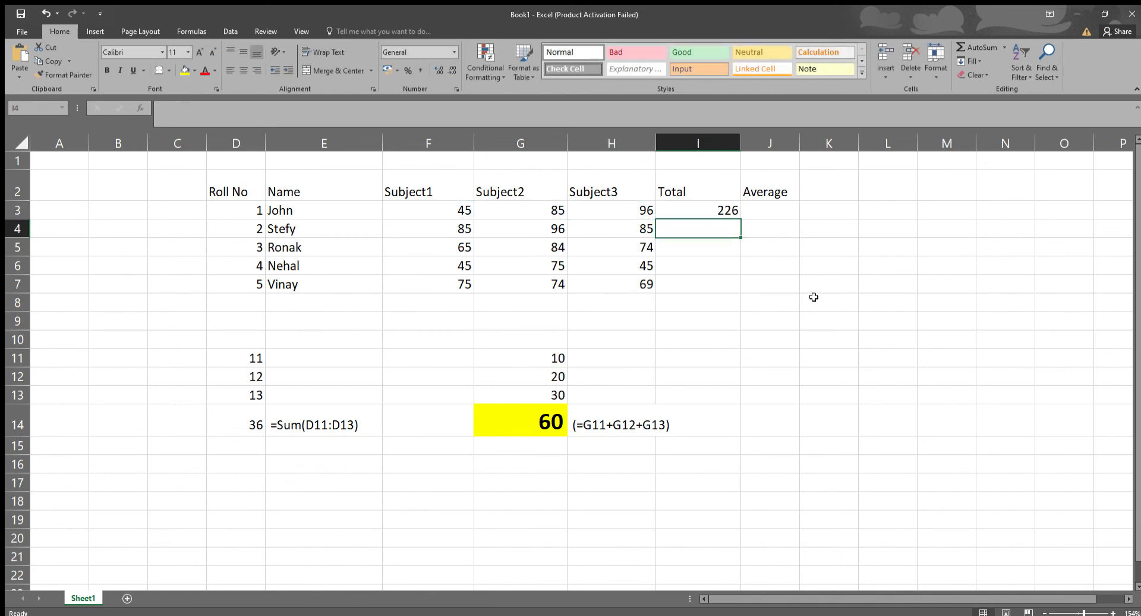
Fill the Total formula from I3 down to I7 for the remaining students.
left_click(717, 213)
left_click(717, 225)
key("Up")
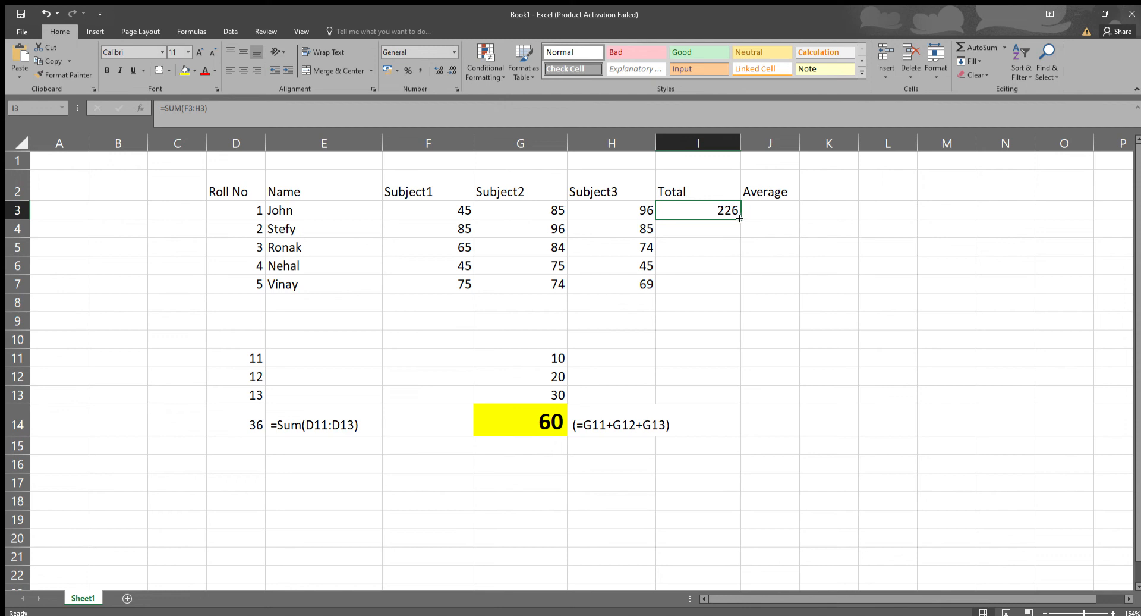
left_click_drag(739, 219, 741, 288)
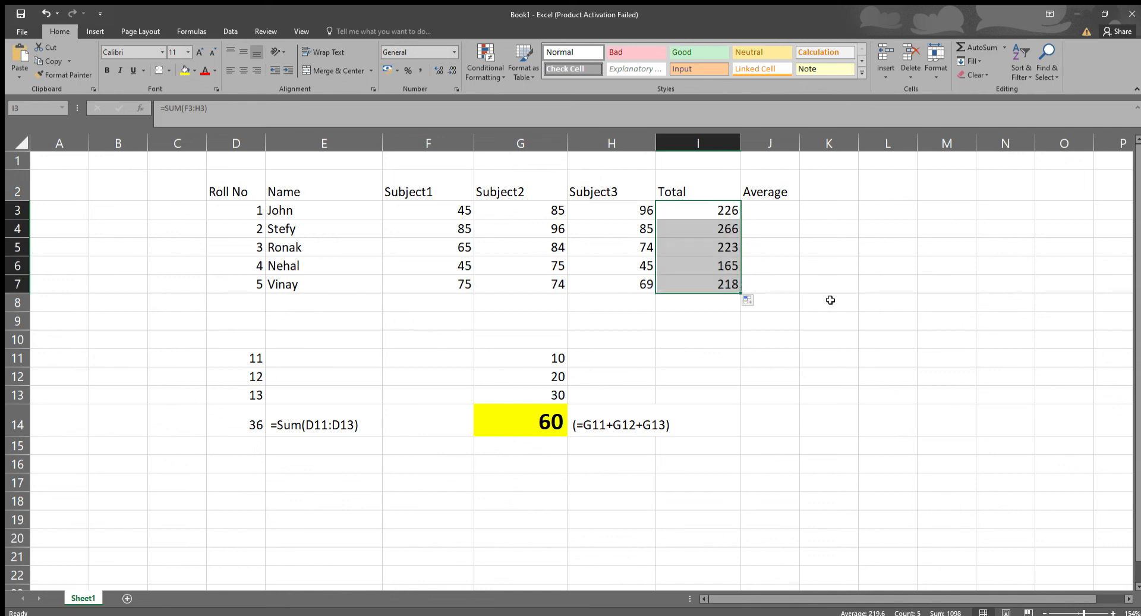
left_click(813, 248)
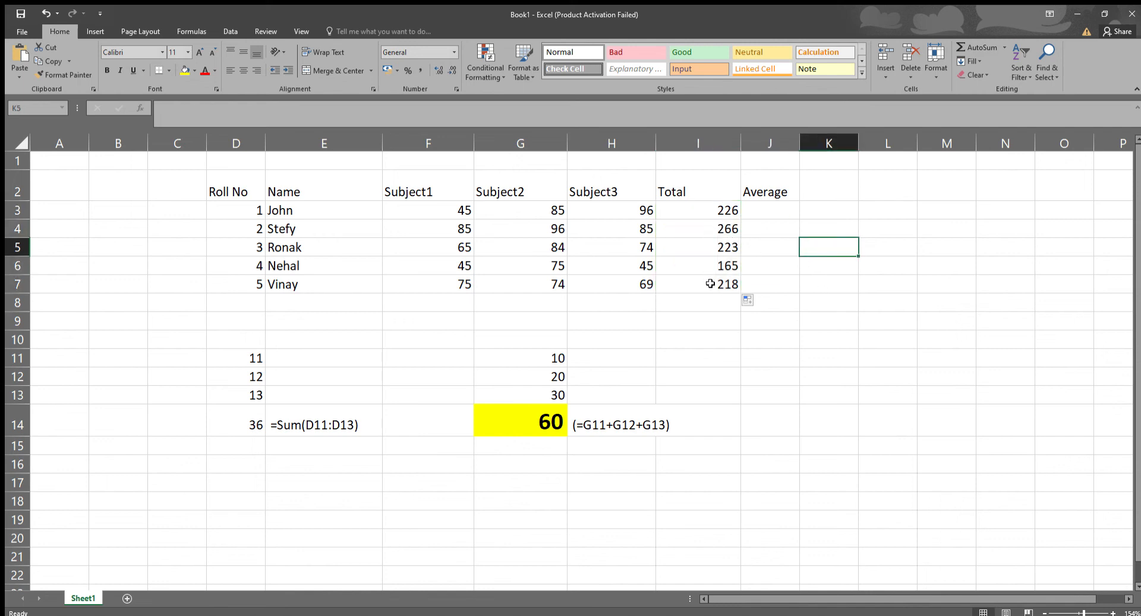
Compare the Total formulas in I3 to I5 with their row numbers, checking rows 3, 4 and 5.
left_click(705, 233)
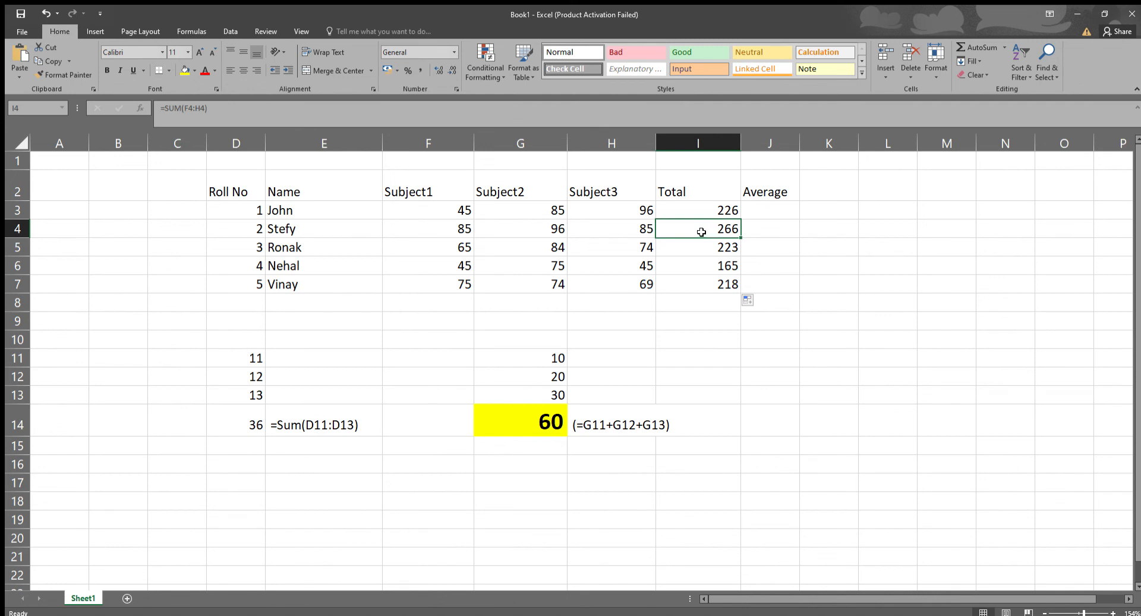
left_click(17, 210)
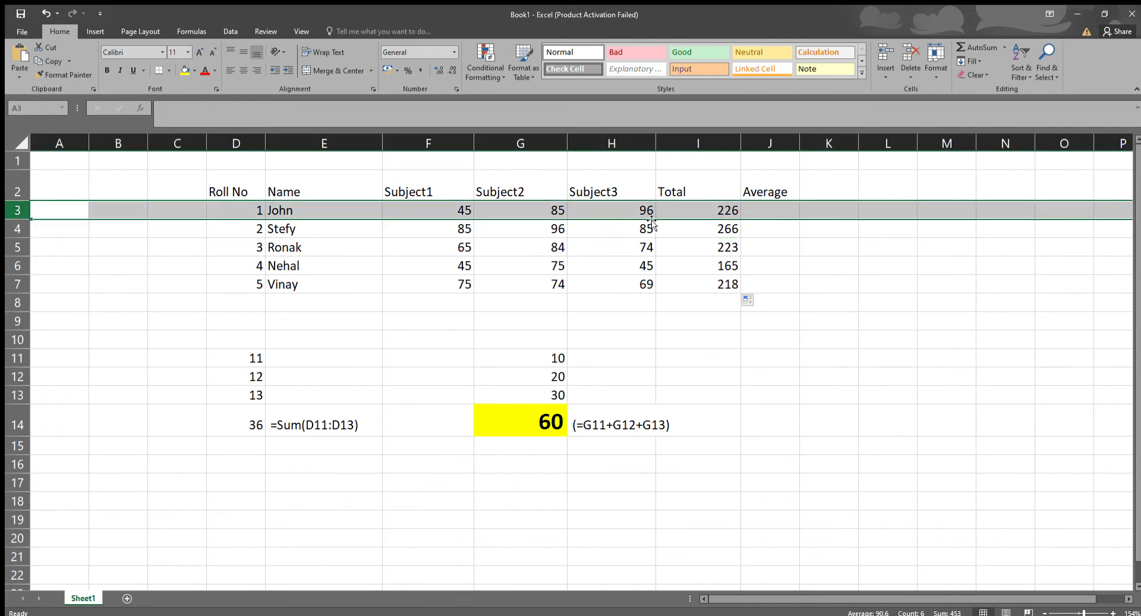
left_click(693, 209)
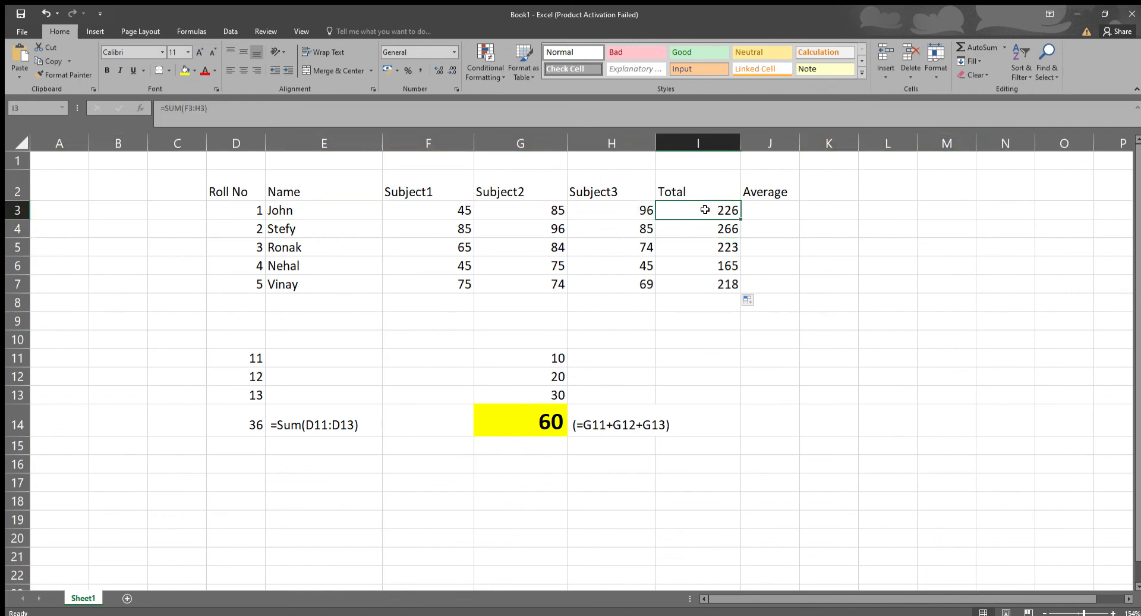
left_click(24, 217)
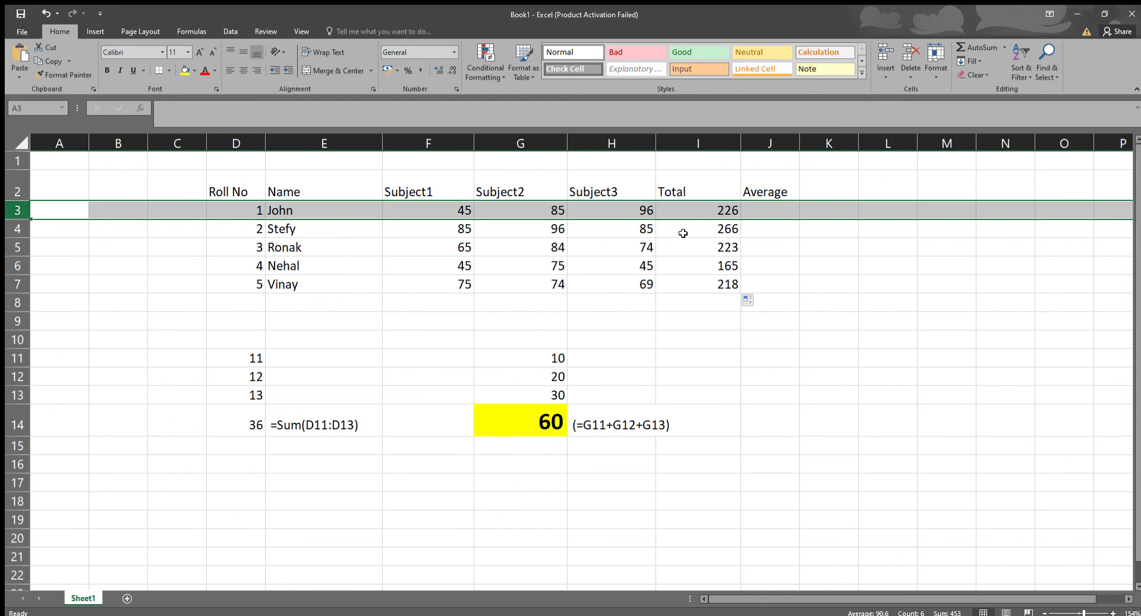
left_click(714, 231)
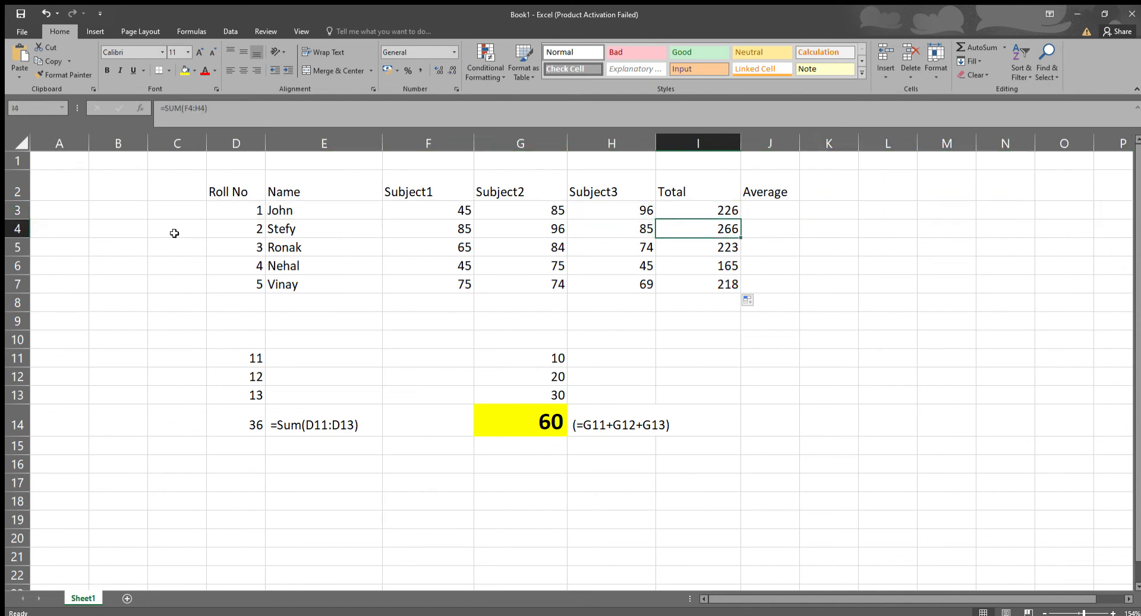
left_click(22, 232)
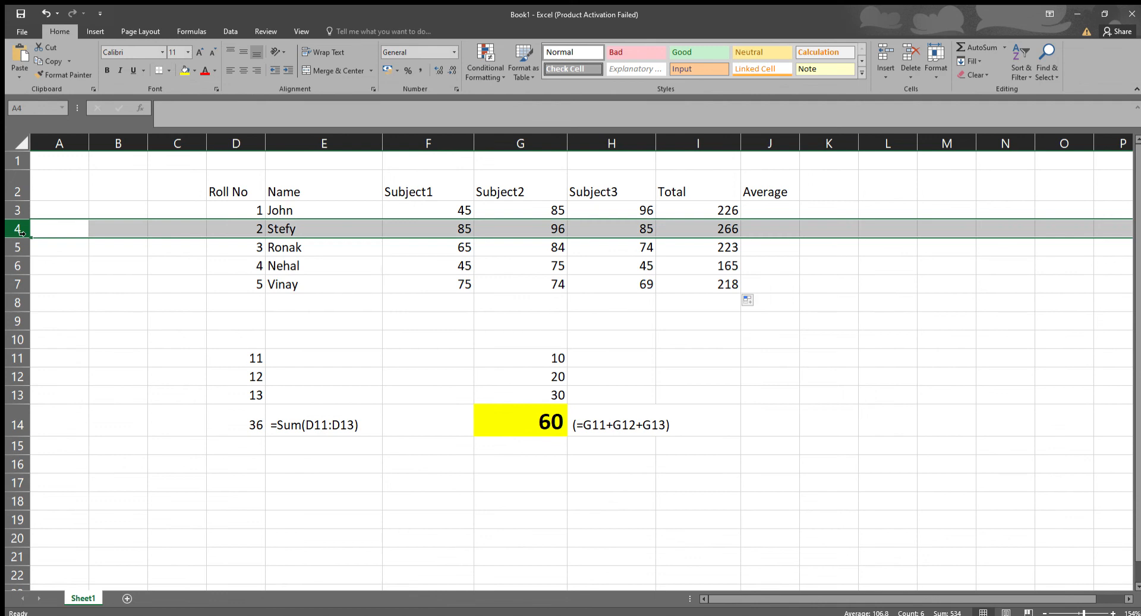
left_click(711, 247)
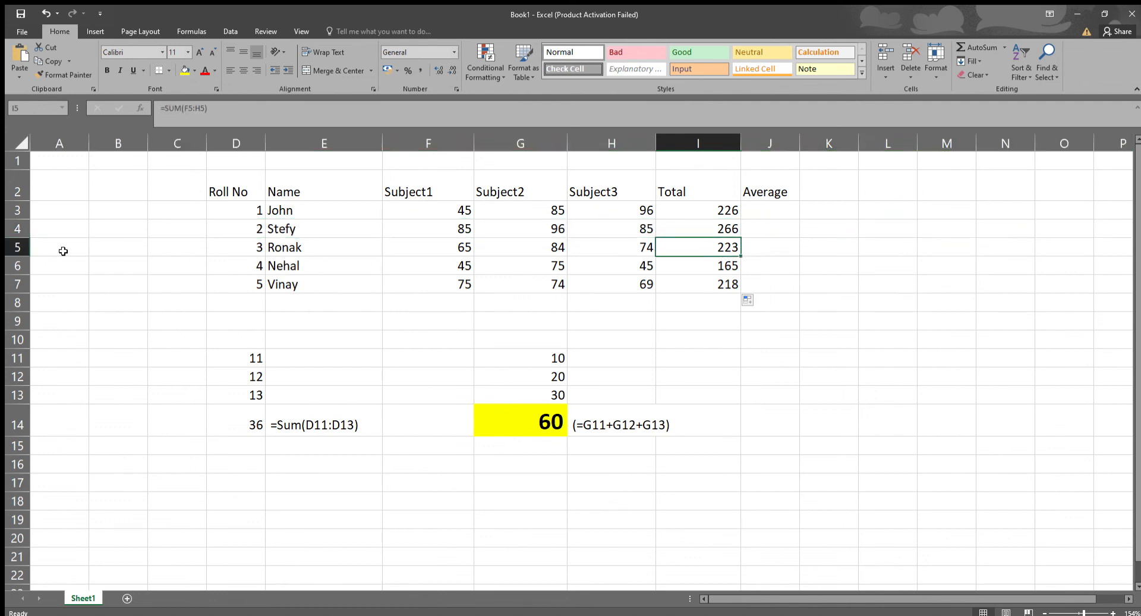
left_click(19, 248)
Inspect the filled SUM formulas in I4 to I7 and the mark ranges they refer to, leaving them unedited.
left_click(712, 229)
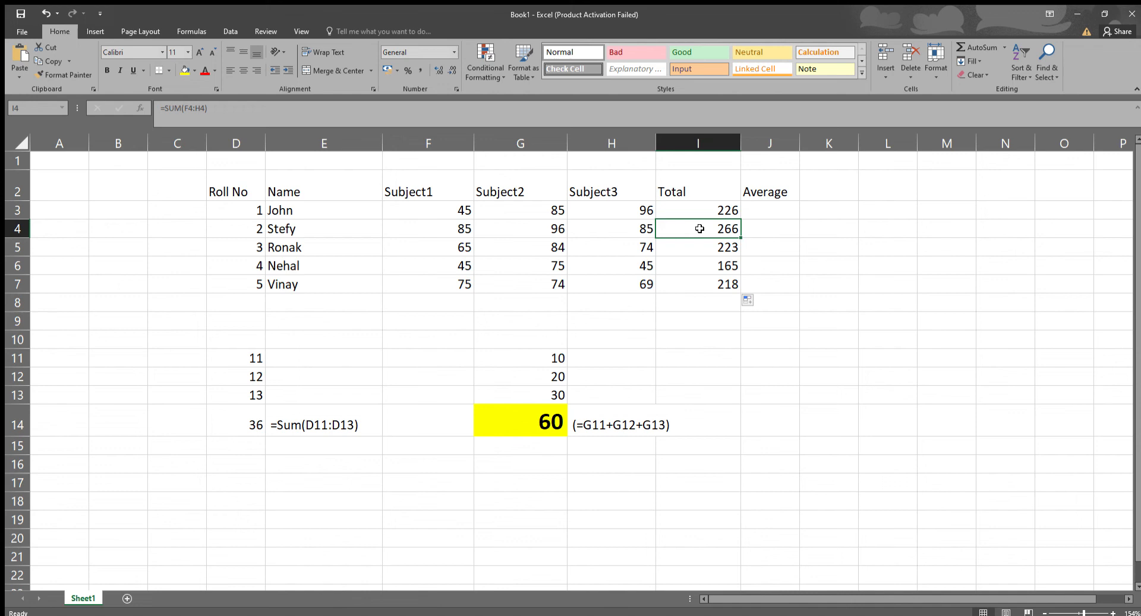
left_click(193, 110)
mouse_move(194, 110)
left_mouse_down()
mouse_move(158, 109)
mouse_move(193, 113)
left_mouse_up()
left_click(194, 111)
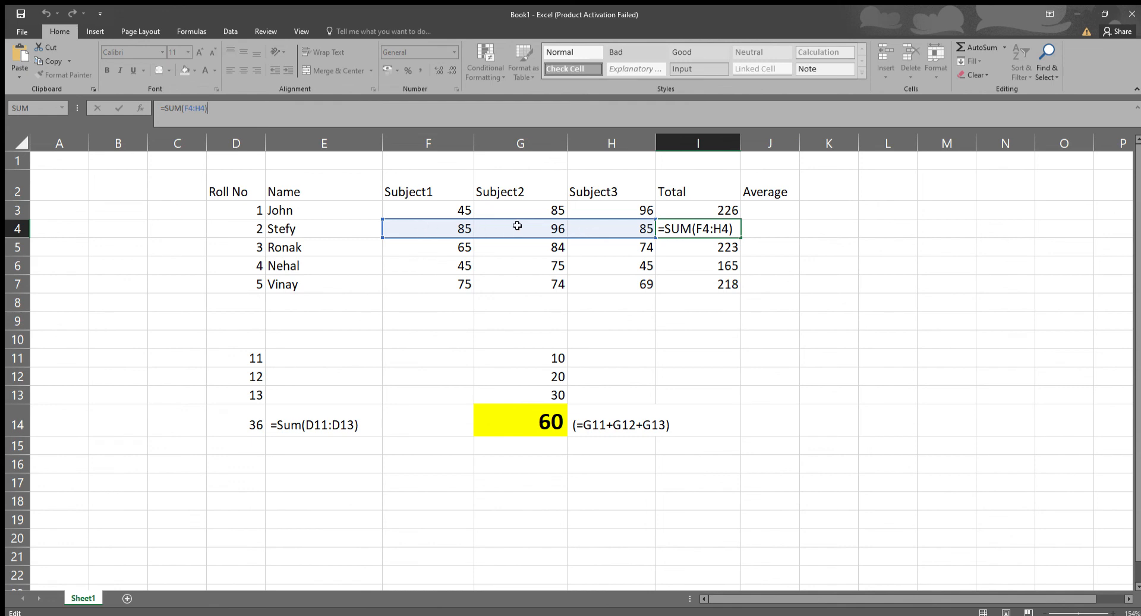
key("Return")
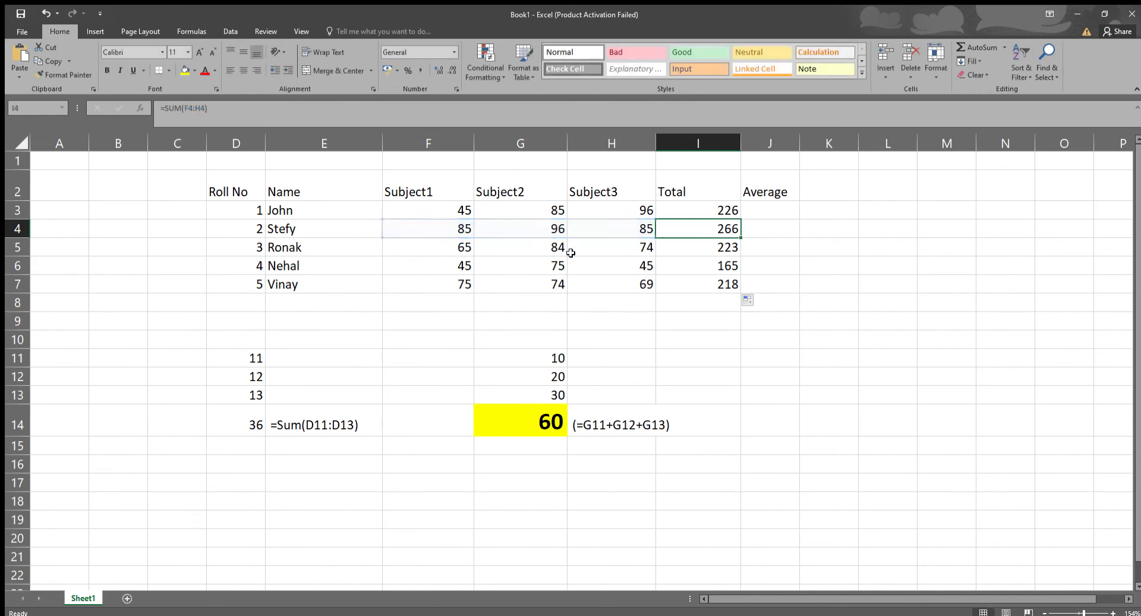
double_click(694, 249)
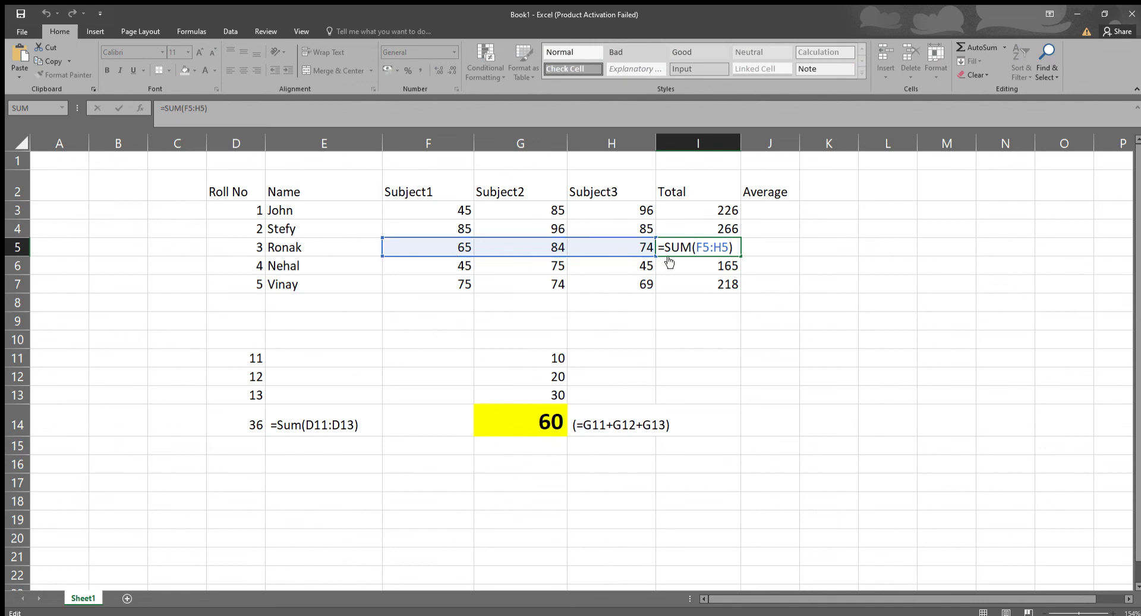
key("Return")
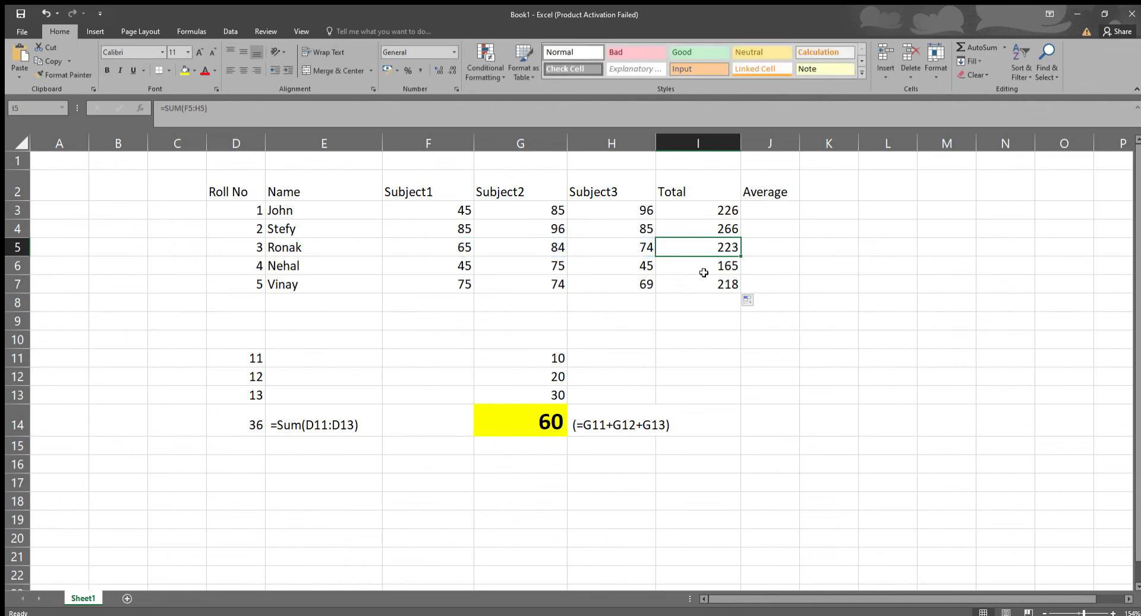
double_click(707, 266)
key("Return")
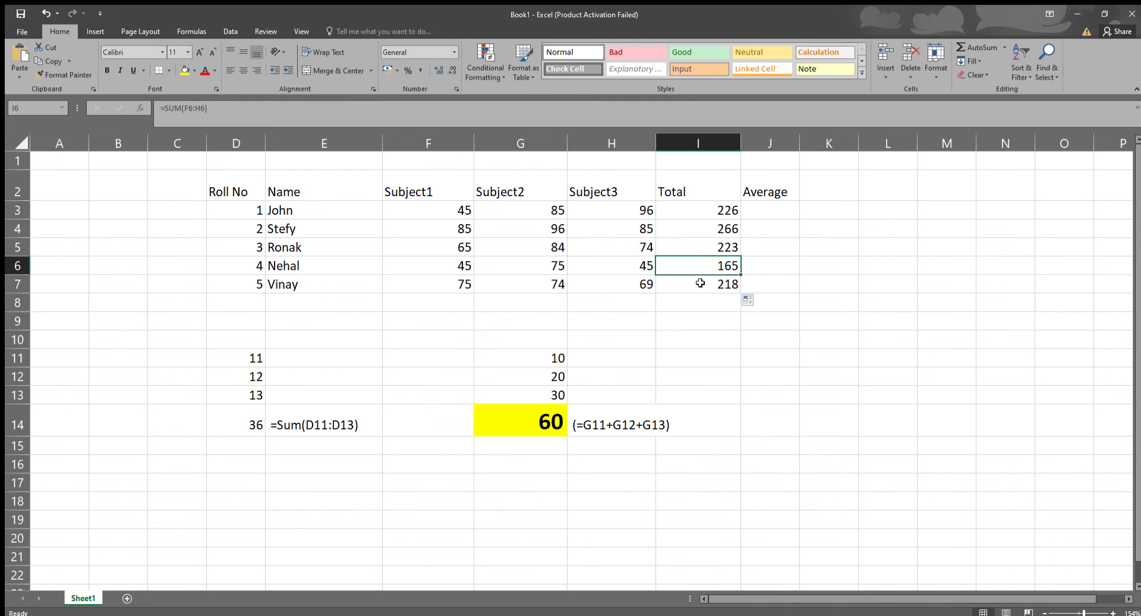
double_click(698, 286)
key("ctrl+Return")
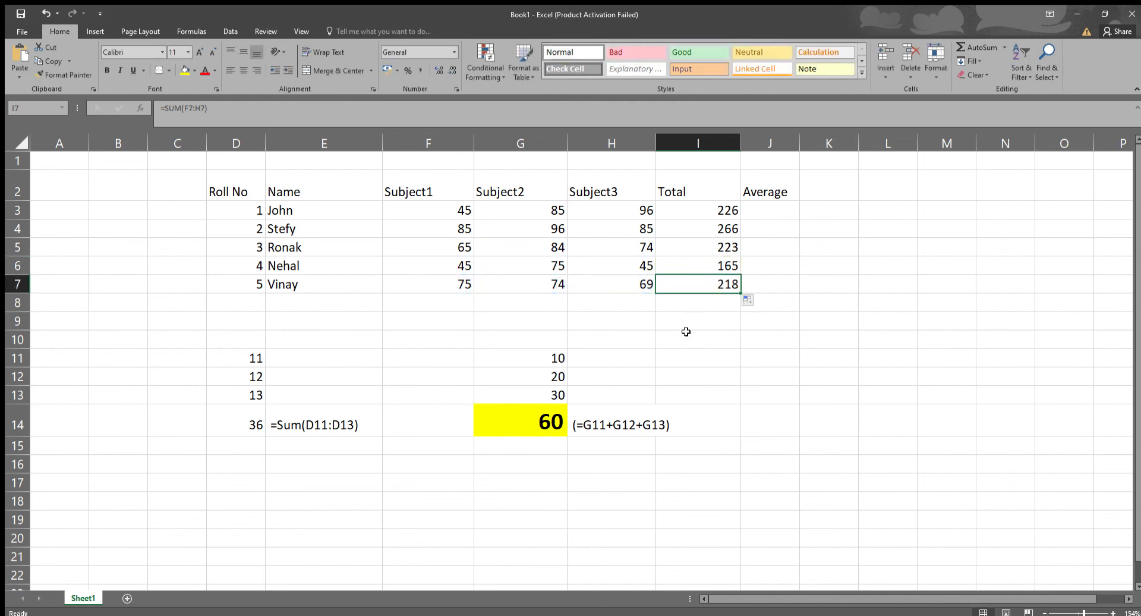
Enter the heading Average in J10, below the marks table, for a small example.
left_click(769, 215)
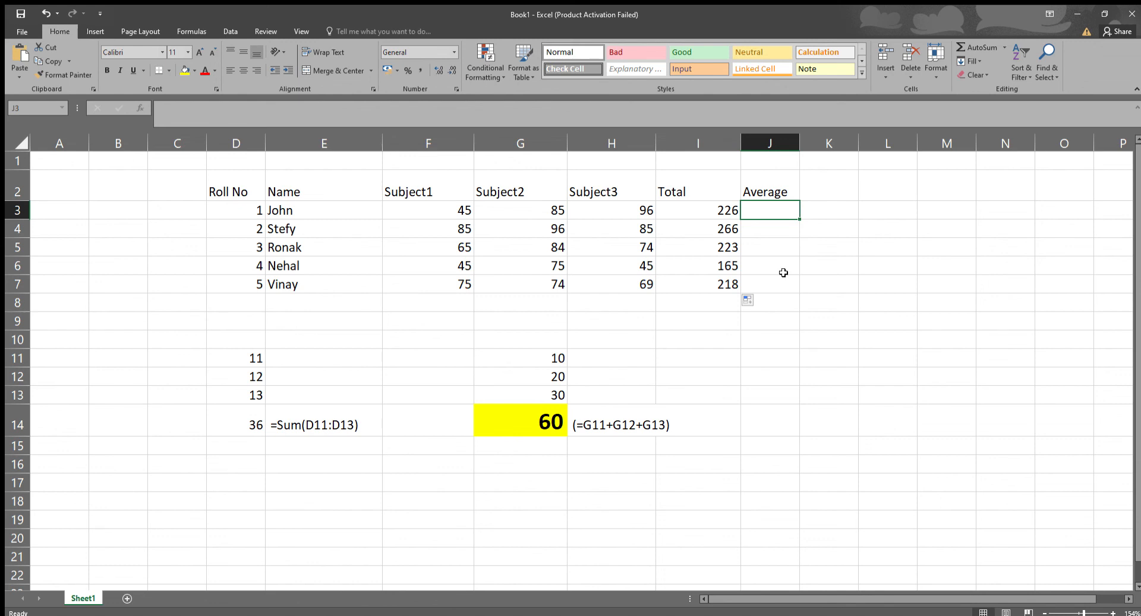
key("Down")
key("Down")
key("Down")
key("Down")
key("Down")
key("Down")
key("Down")
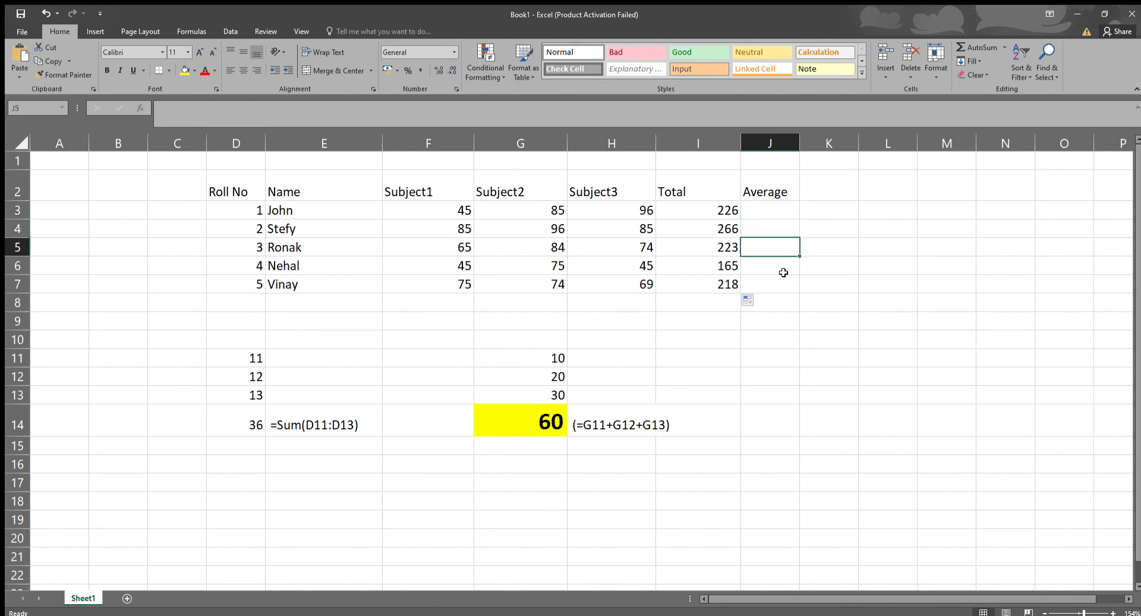
type("Av")
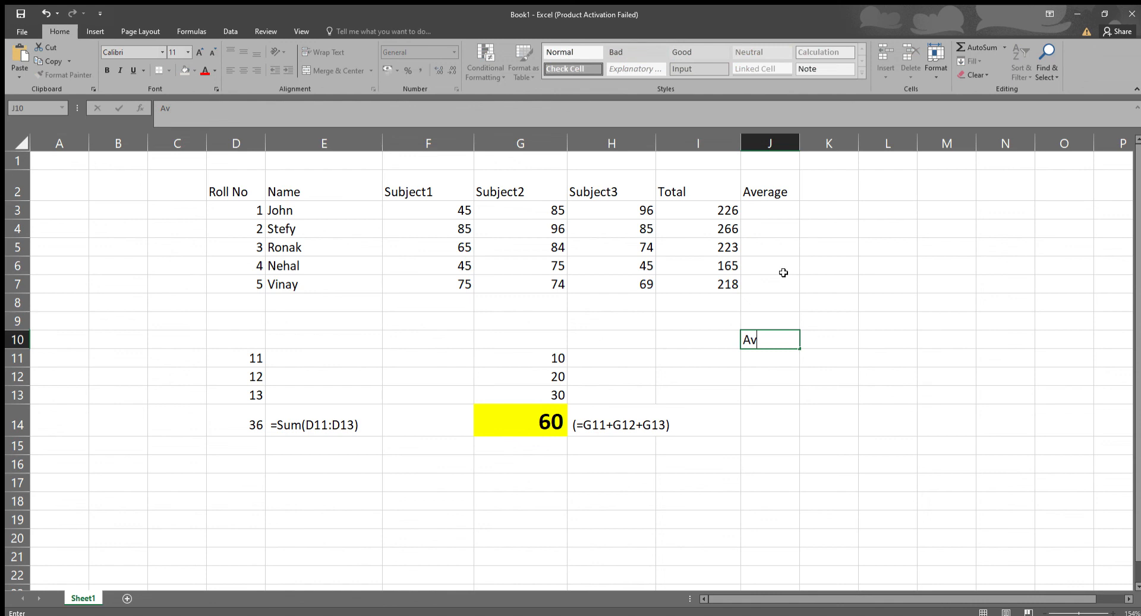
type("erage")
key("Return")
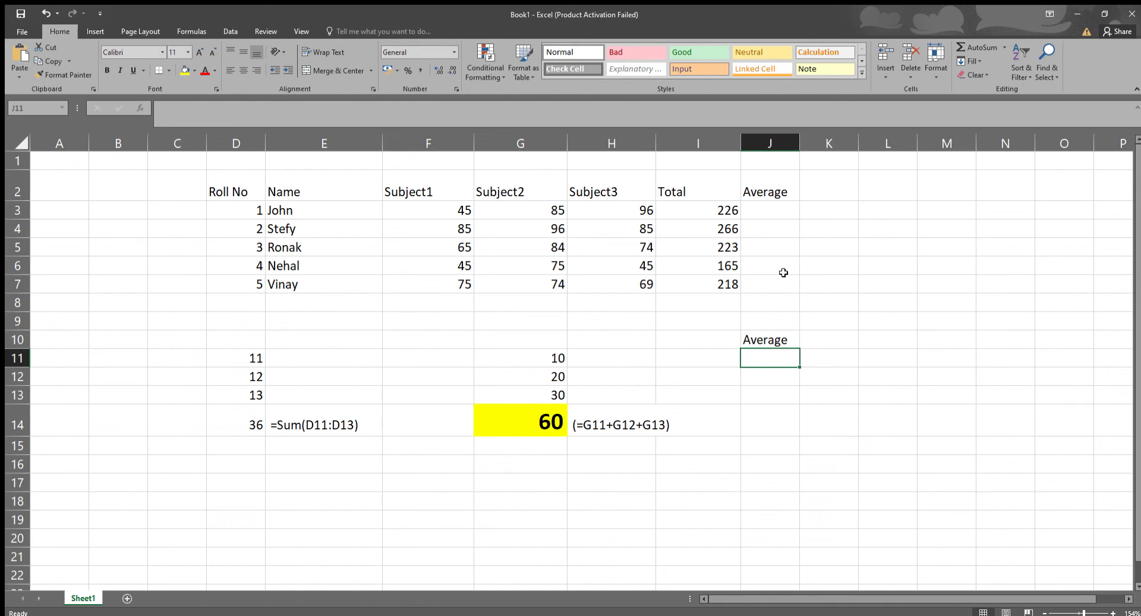
Enter the sample values 10, 20 and 30 in J11 to J13 under the Average heading.
type("10")
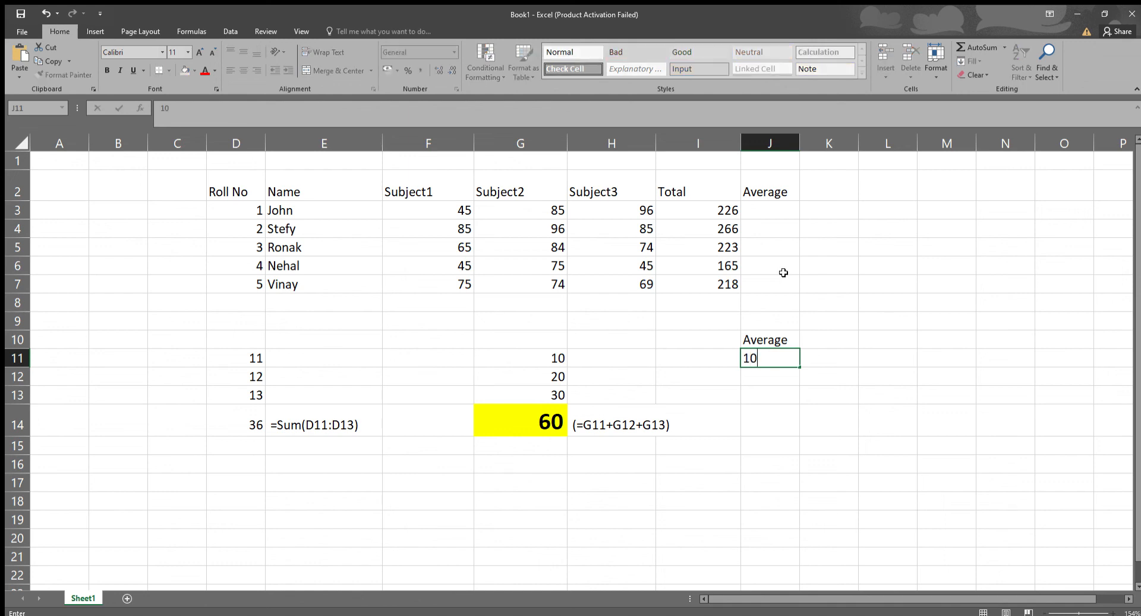
key("Return")
type("20")
key("Return")
type("30")
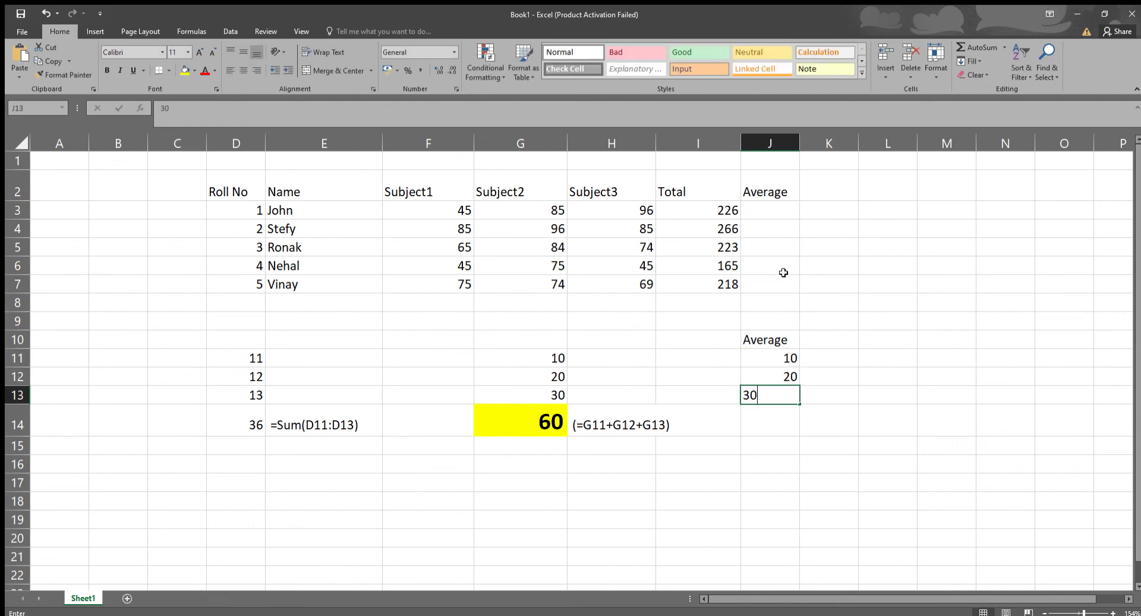
key("Return")
Calculate the average of the three sample values in J14 with =(J11+J12+J13)/3.
type("=")
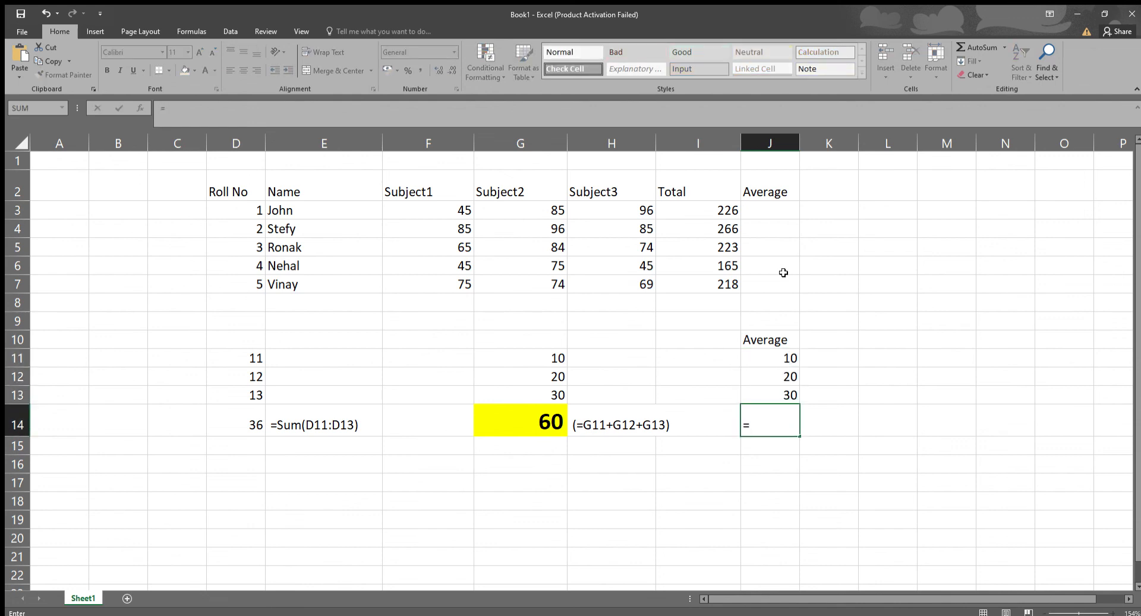
type("(")
key("Up")
key("Up")
key("Up")
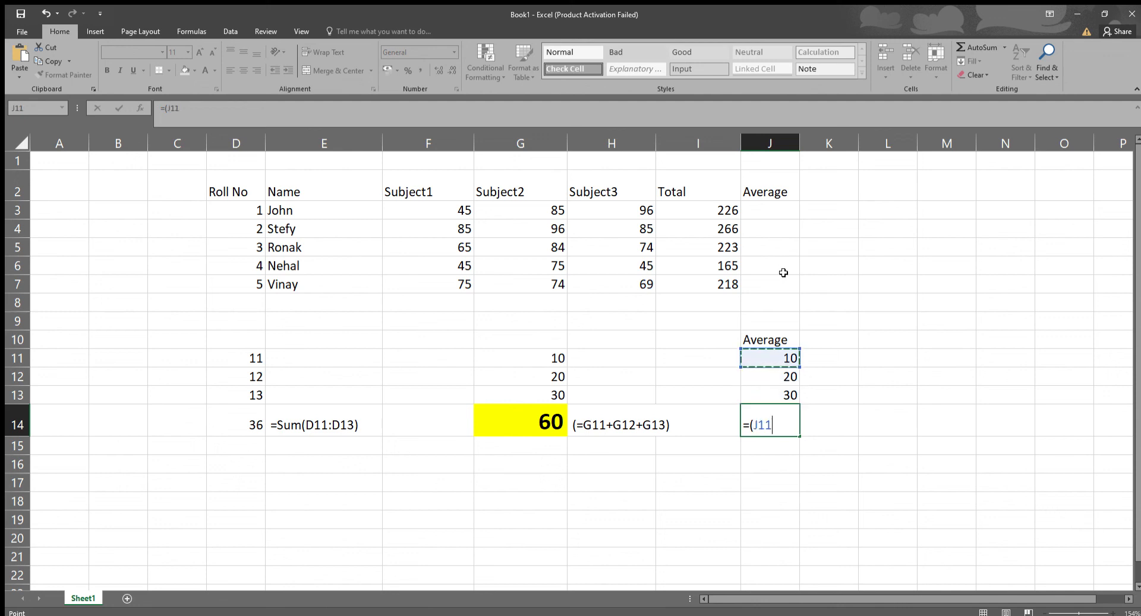
type("+")
key("Up")
key("Up")
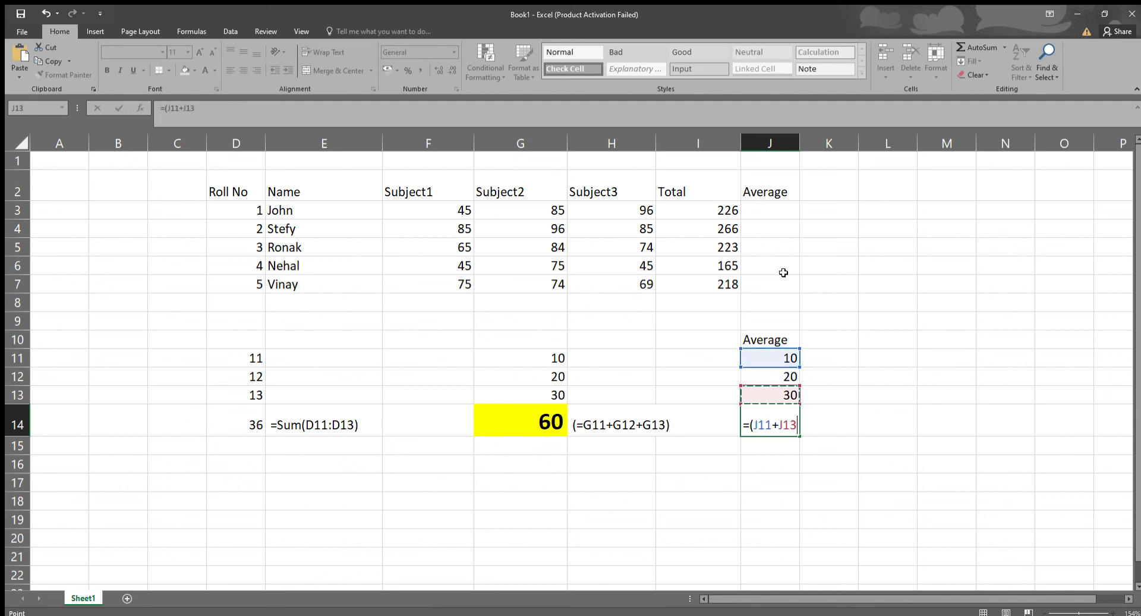
type("+")
key("Up")
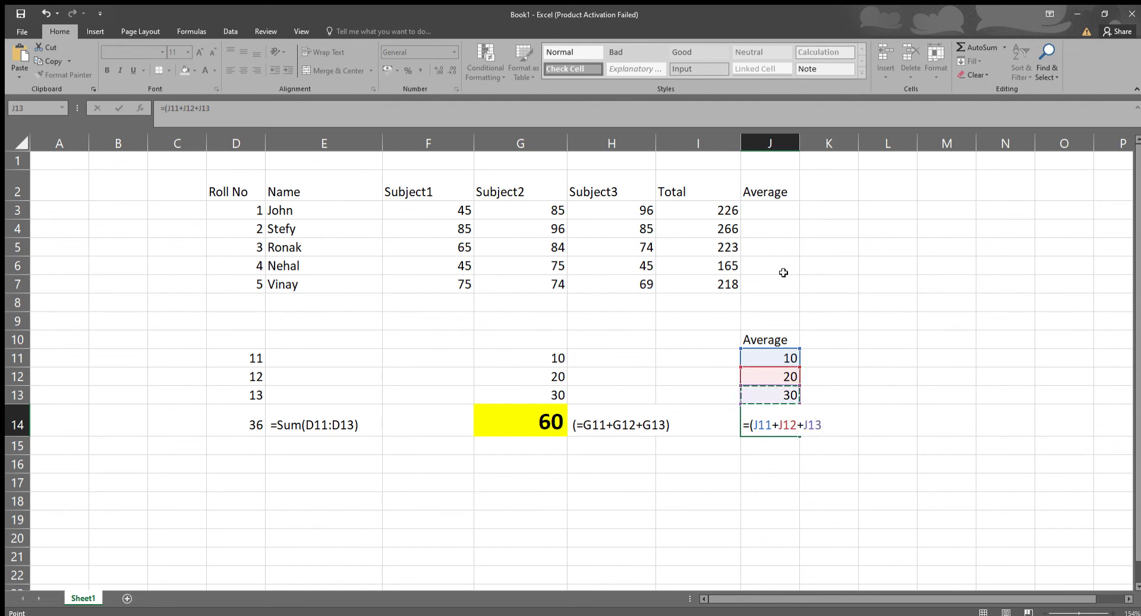
type(")/3")
key("Return")
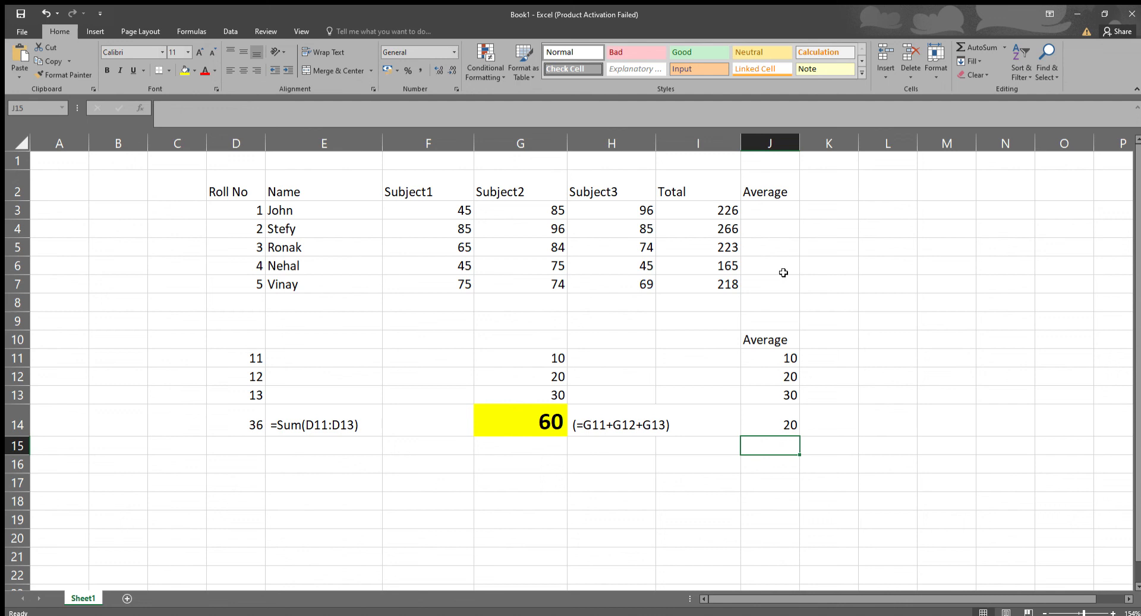
Note the manual average formula as plain text in K14, written =(J11+J13+J13)/3, beside the result.
key("Up")
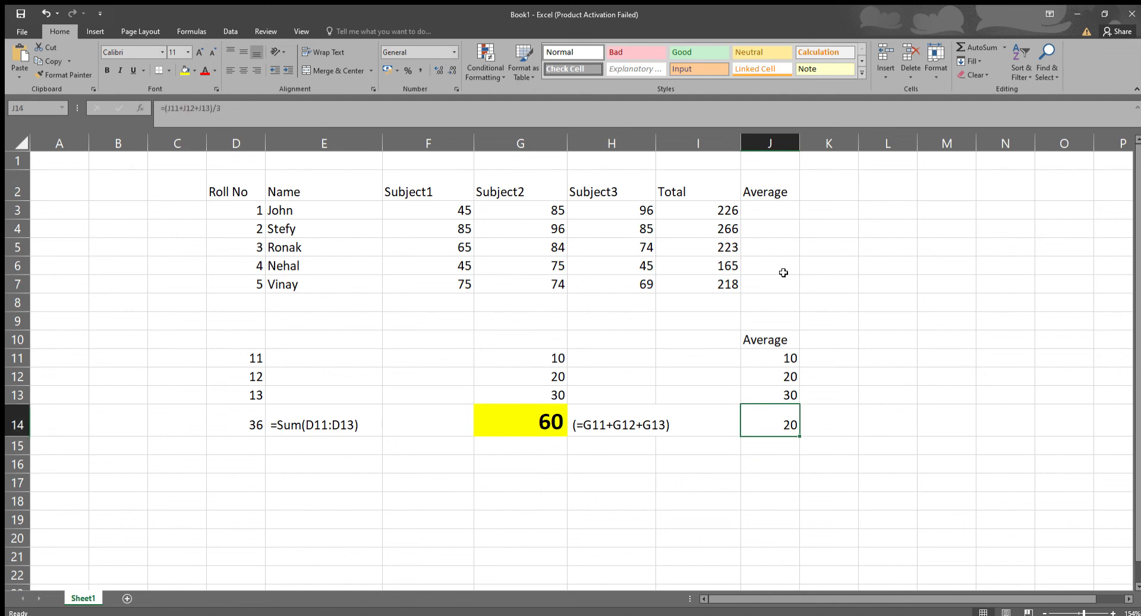
key("Right")
type("=(")
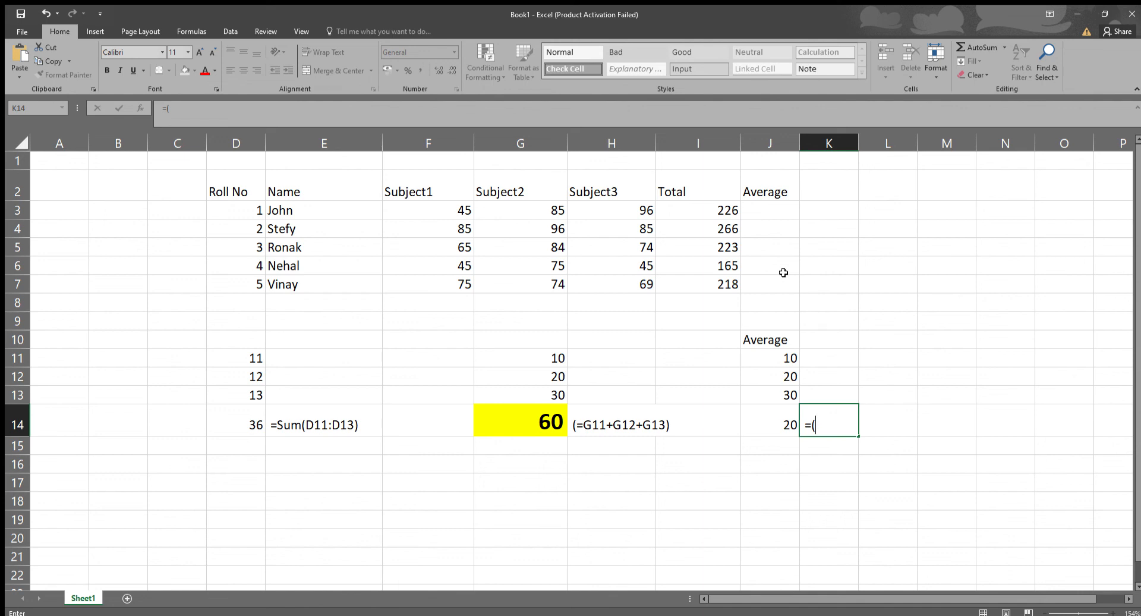
type("J11+J13+J1")
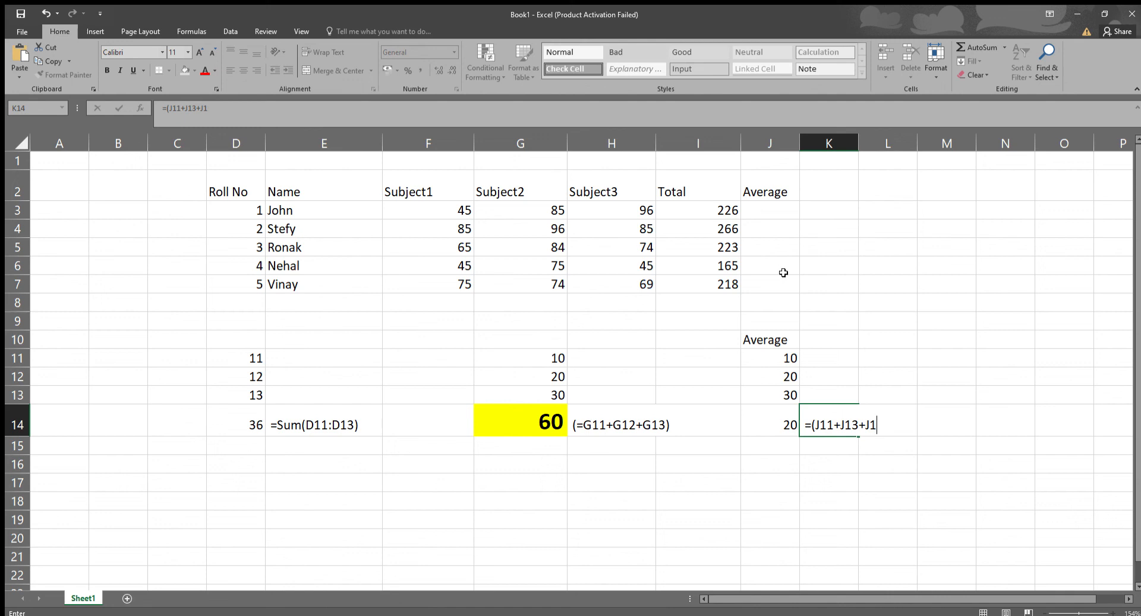
type("3)/3")
key("Return")
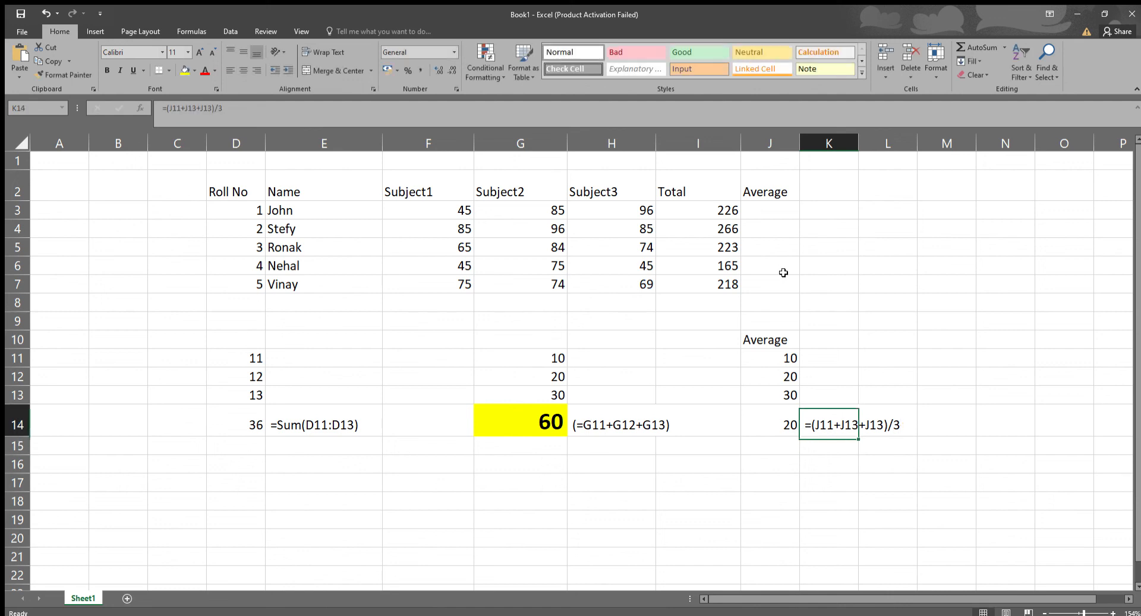
key("Left")
key("Up")
key("Right")
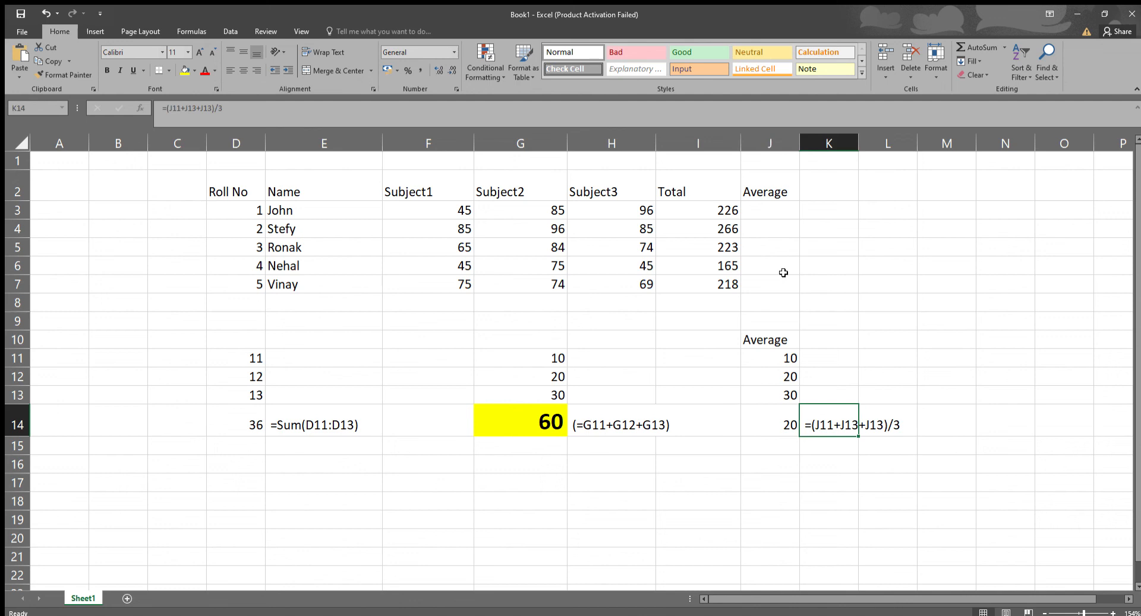
Calculate the same average with the AVERAGE function in J16, entering =AVERAGE(J11:J13).
key("Down")
key("Down")
key("Left")
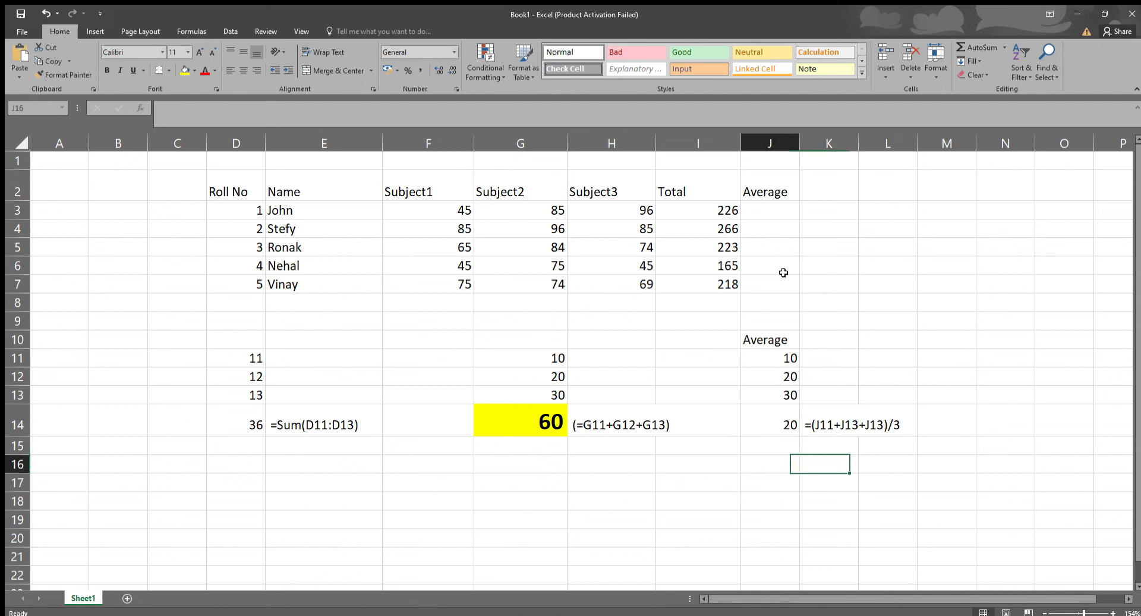
type("=")
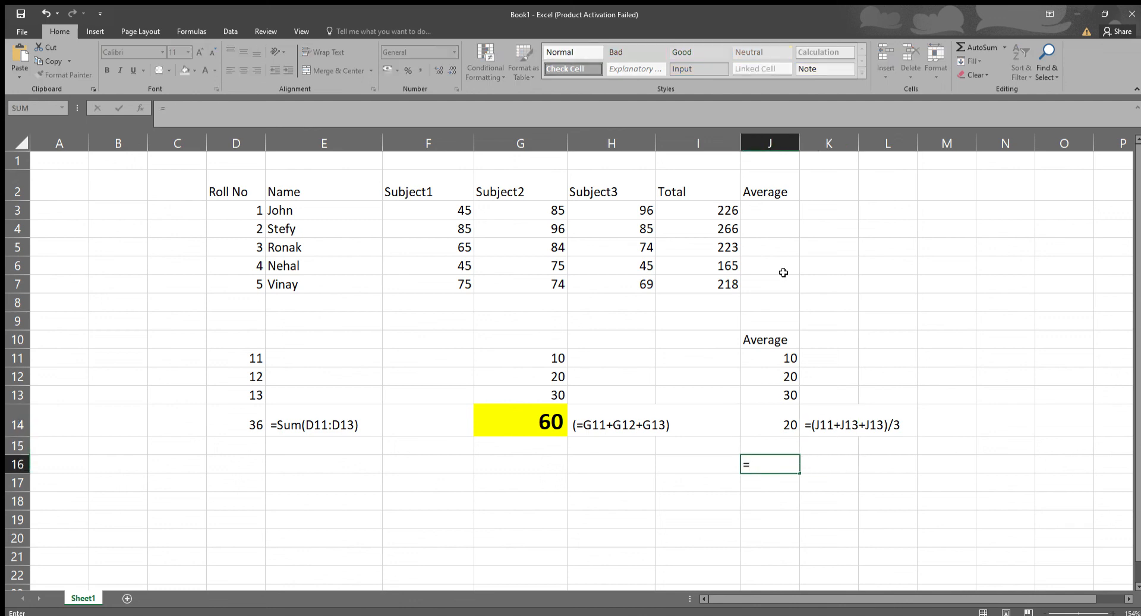
type("Av")
key("Tab")
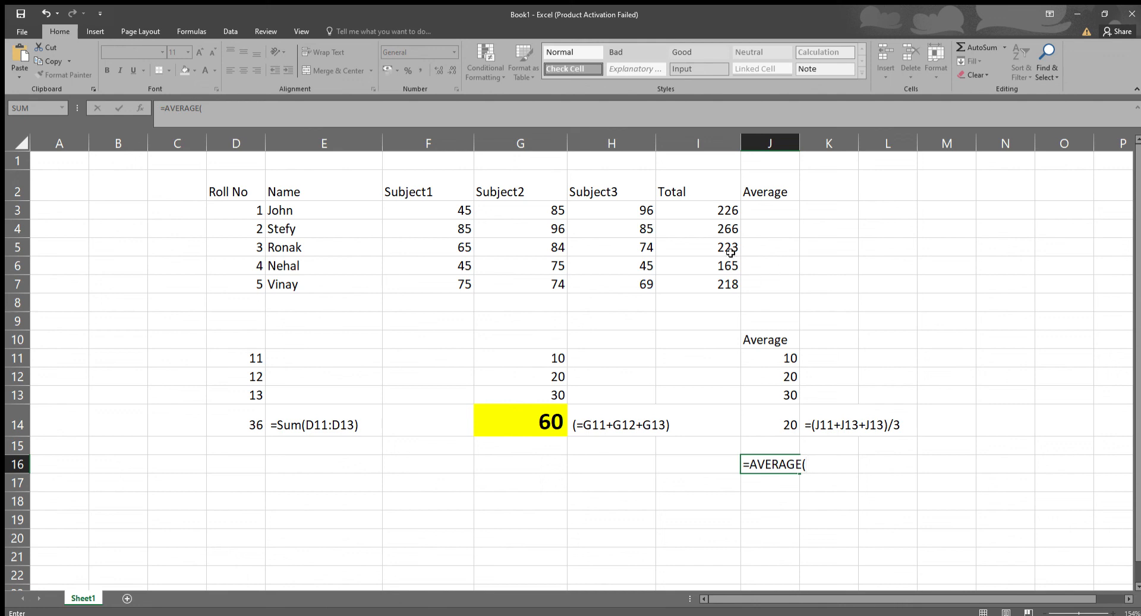
left_click_drag(772, 359, 776, 386)
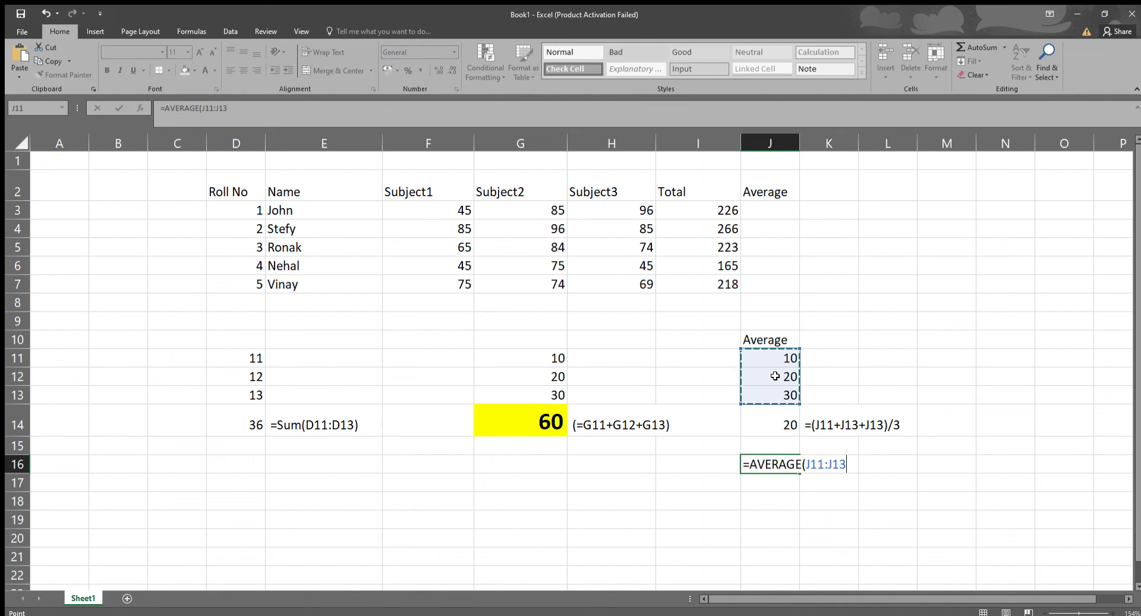
type(")")
key("Return")
key("Up")
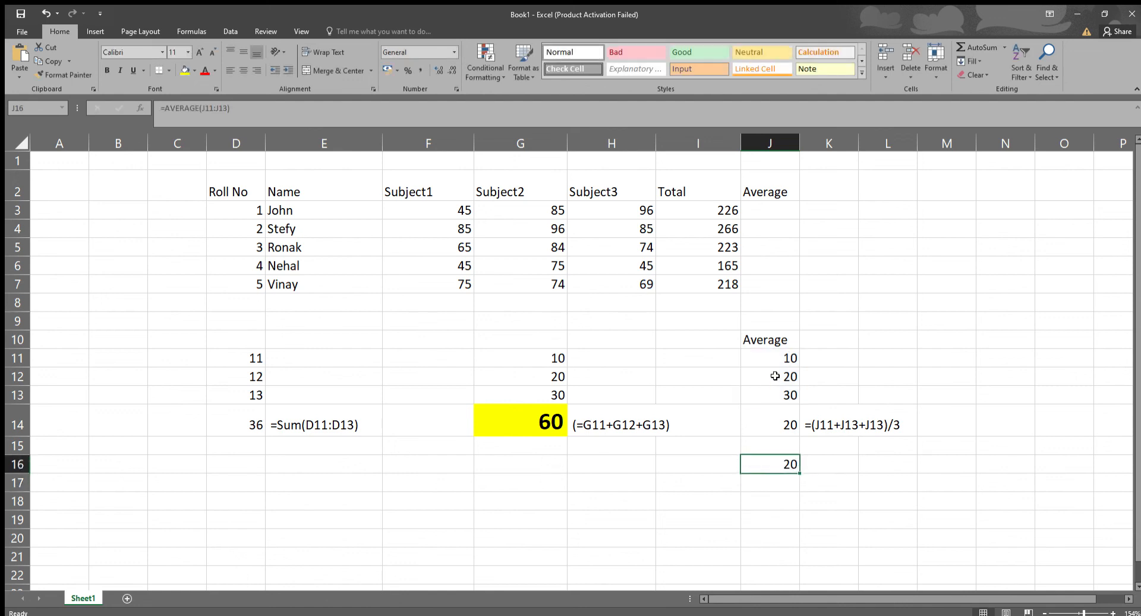
Note =Average(J11:J13) as plain text in K16 and widen column K to fit the formula notes.
left_click(779, 410)
left_click(783, 462)
left_click(849, 469)
type("=A")
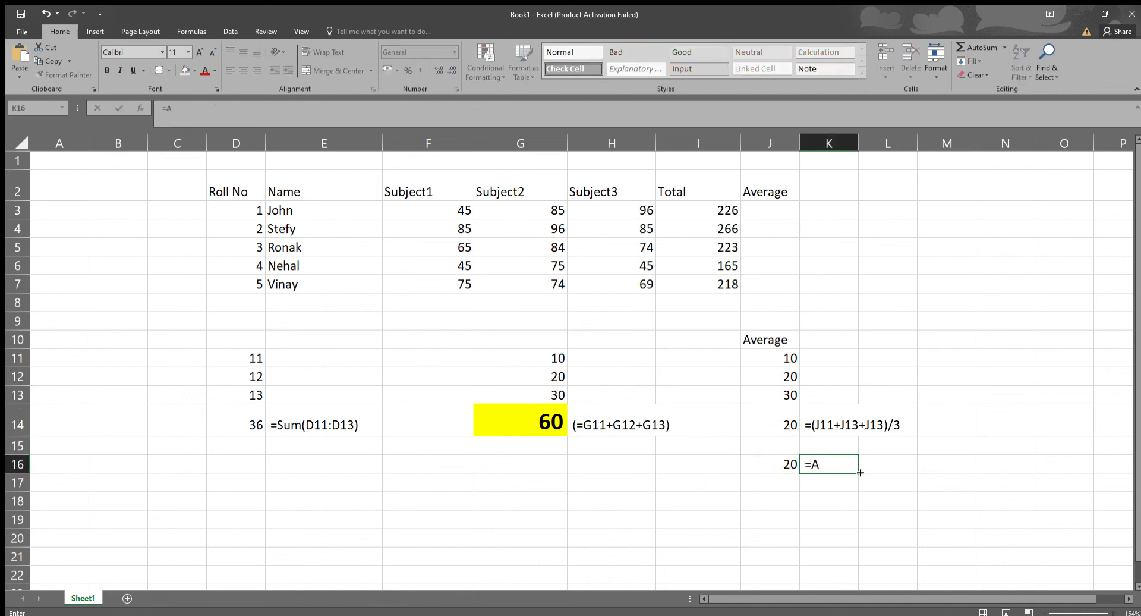
type("verage(J11:")
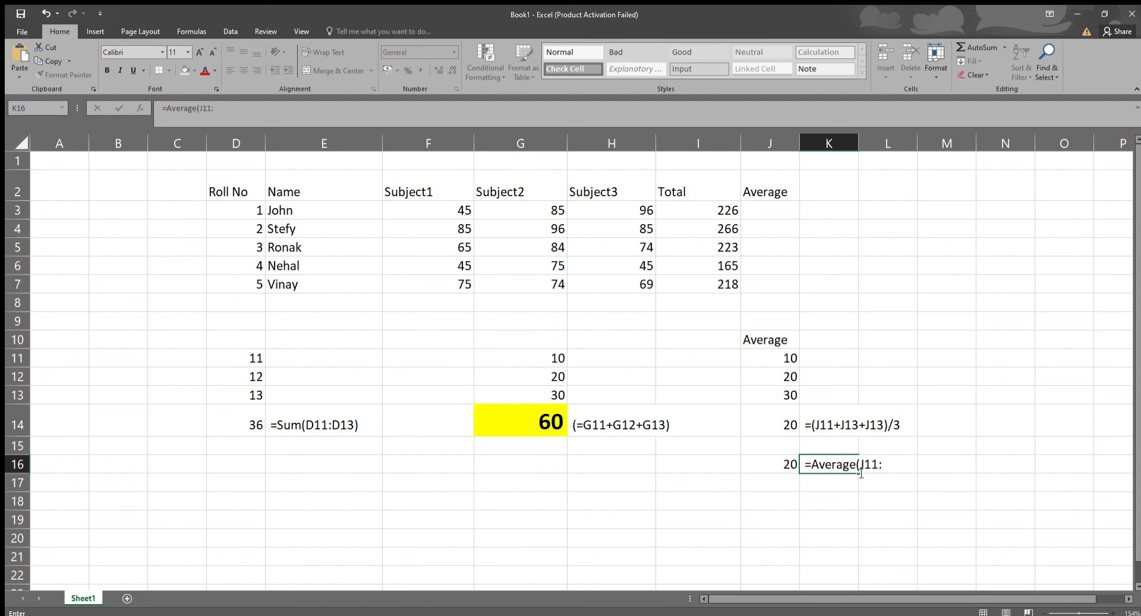
type("J13)")
key("Return")
left_click_drag(859, 143, 939, 144)
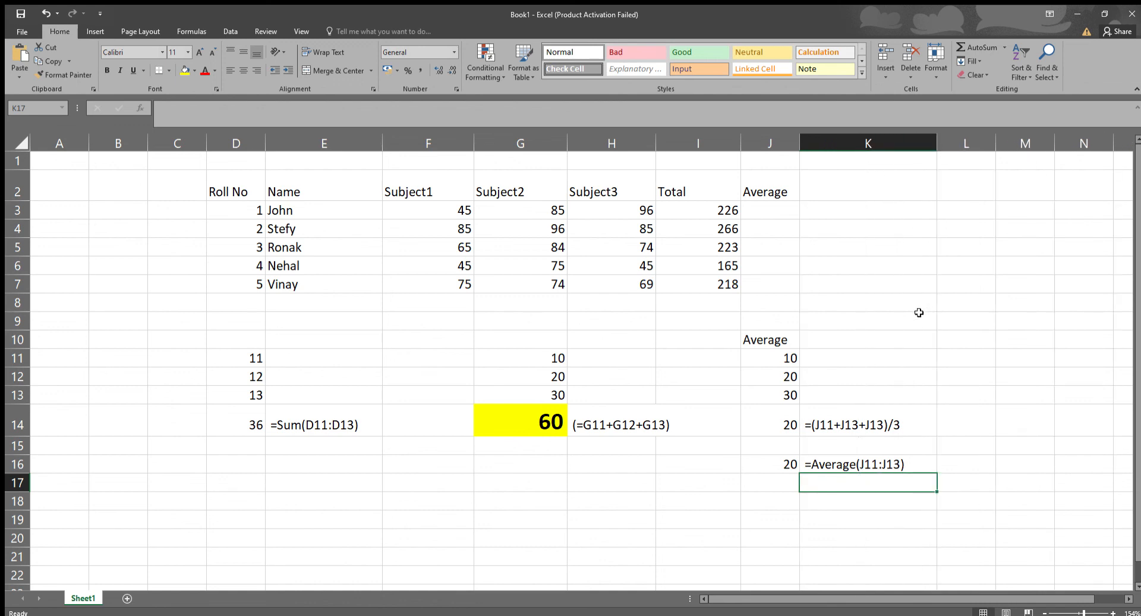
Calculate the first student's Average in J3 with =AVERAGE(F3:H3) and fill the formula down to J7.
left_click(776, 214)
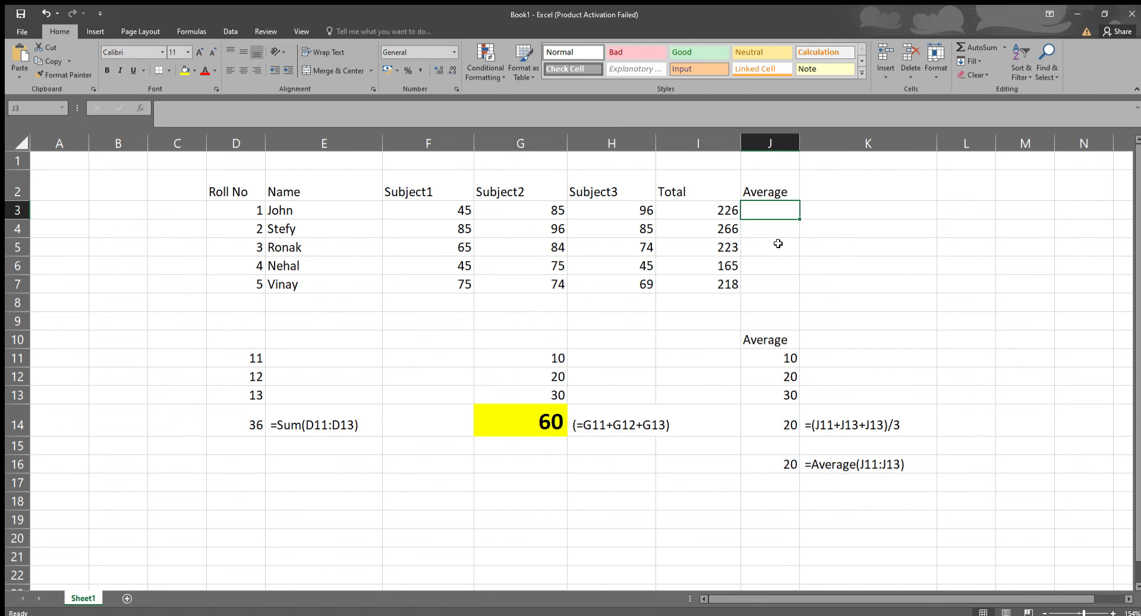
left_click_drag(444, 210, 585, 209)
left_click(780, 211)
type("=Ave")
key("Tab")
key("Left")
key("Left")
key("Left")
key("Left")
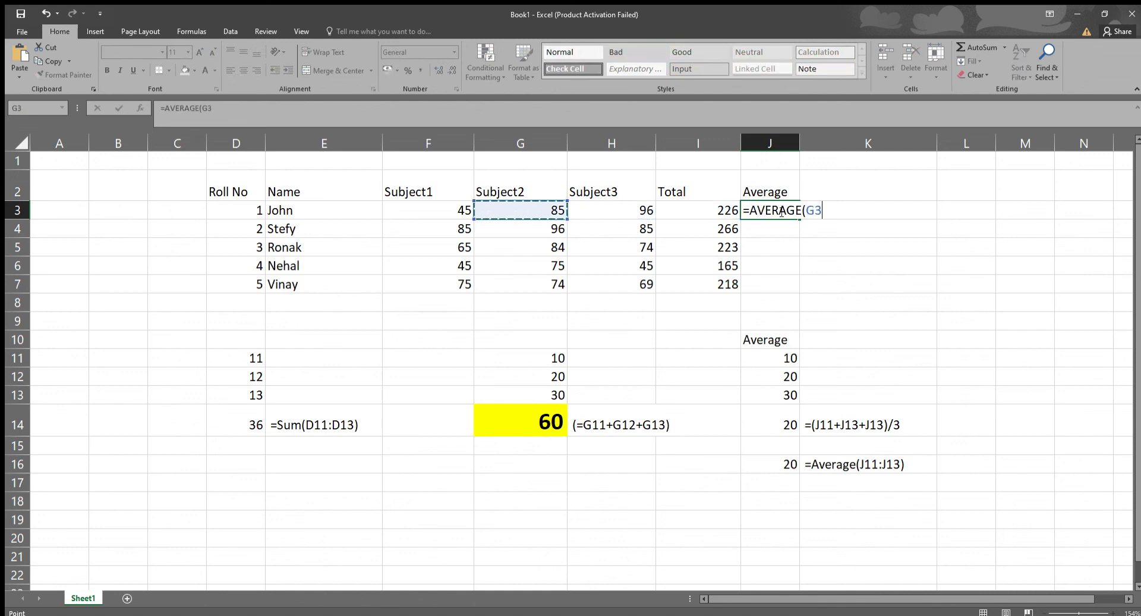
key("shift+Right")
key("shift+Right")
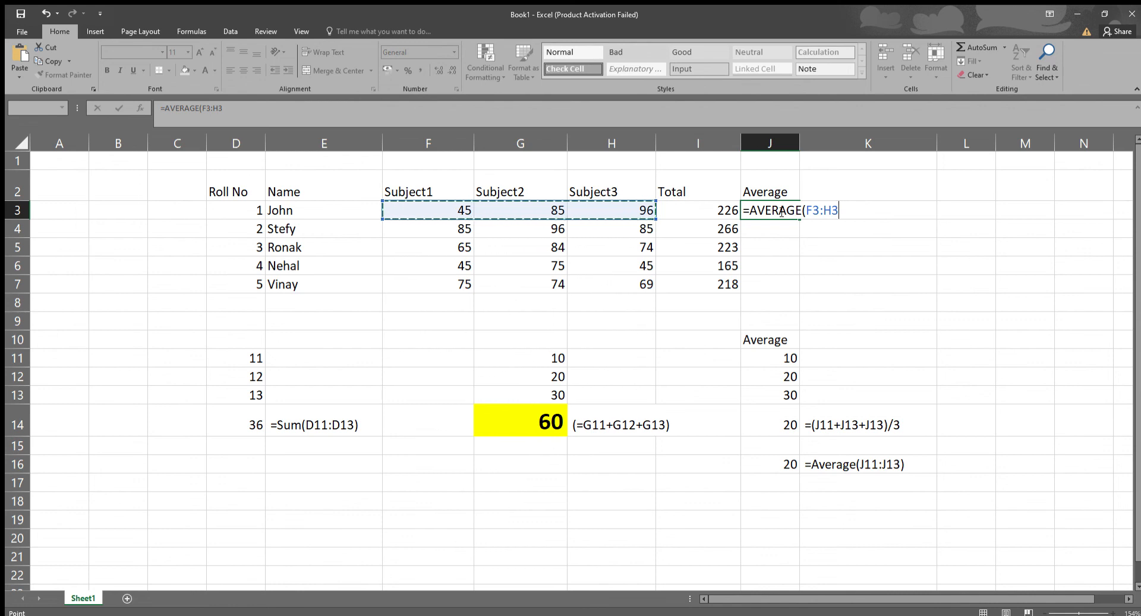
key("Return")
left_click(779, 211)
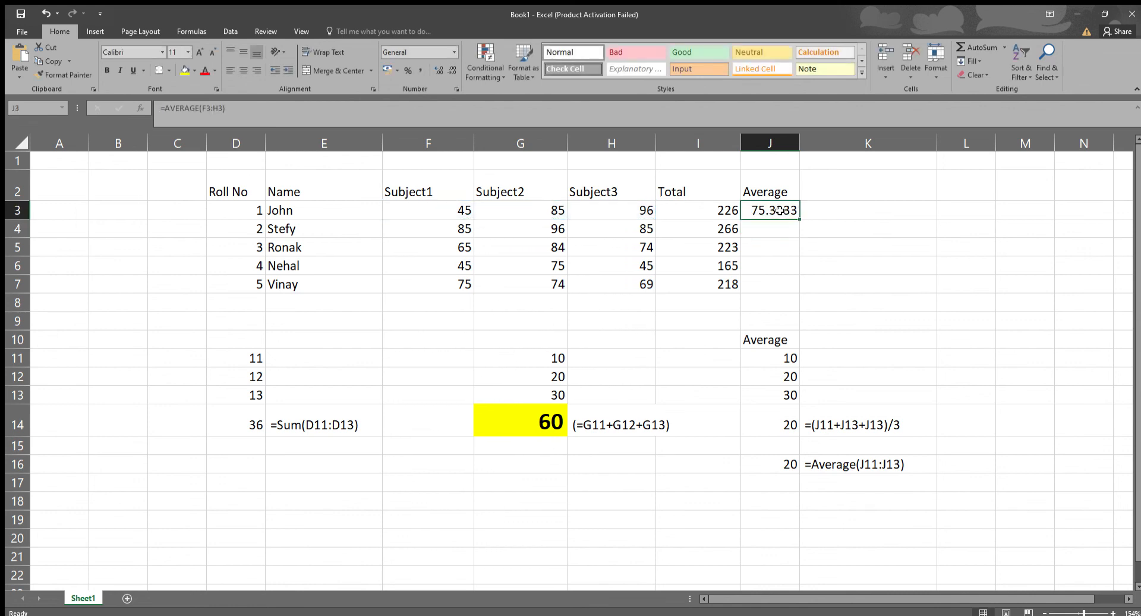
left_click_drag(801, 221, 799, 293)
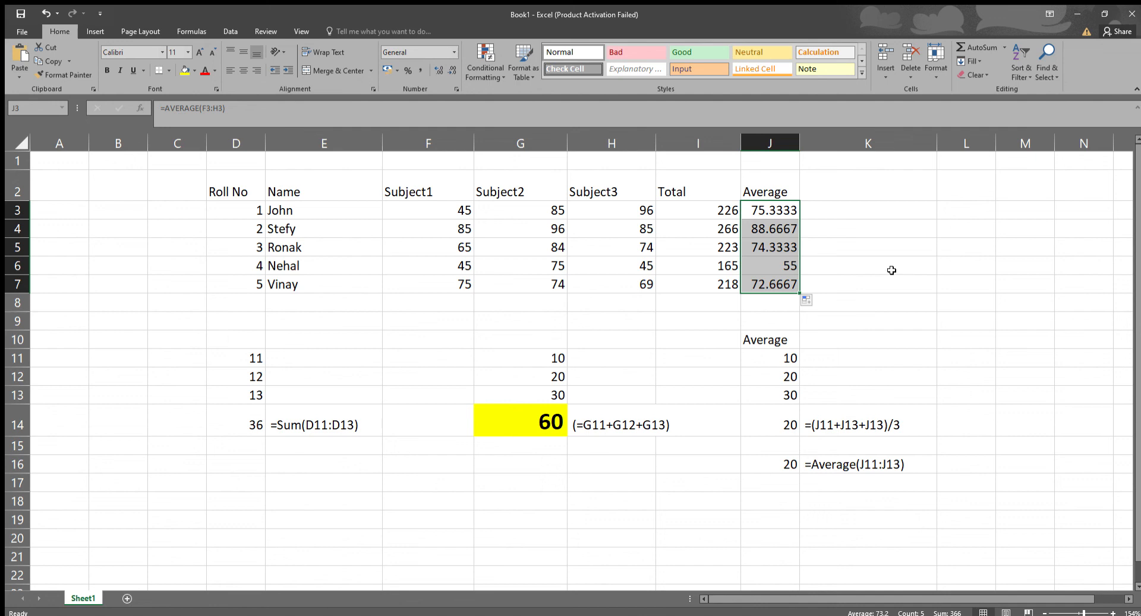
Inspect the Average formulas in J3 to J7 and the mark ranges they refer to, leaving them unedited.
left_click(783, 270)
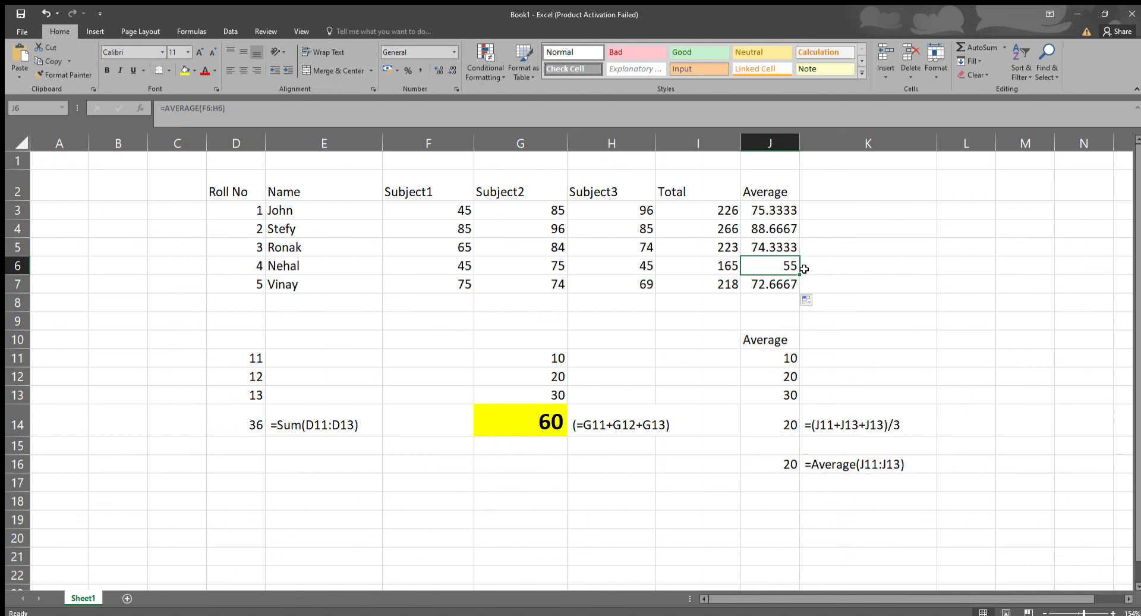
left_click(794, 249)
left_click(787, 228)
left_click(784, 213)
left_click(784, 227)
left_click(787, 249)
left_click(788, 282)
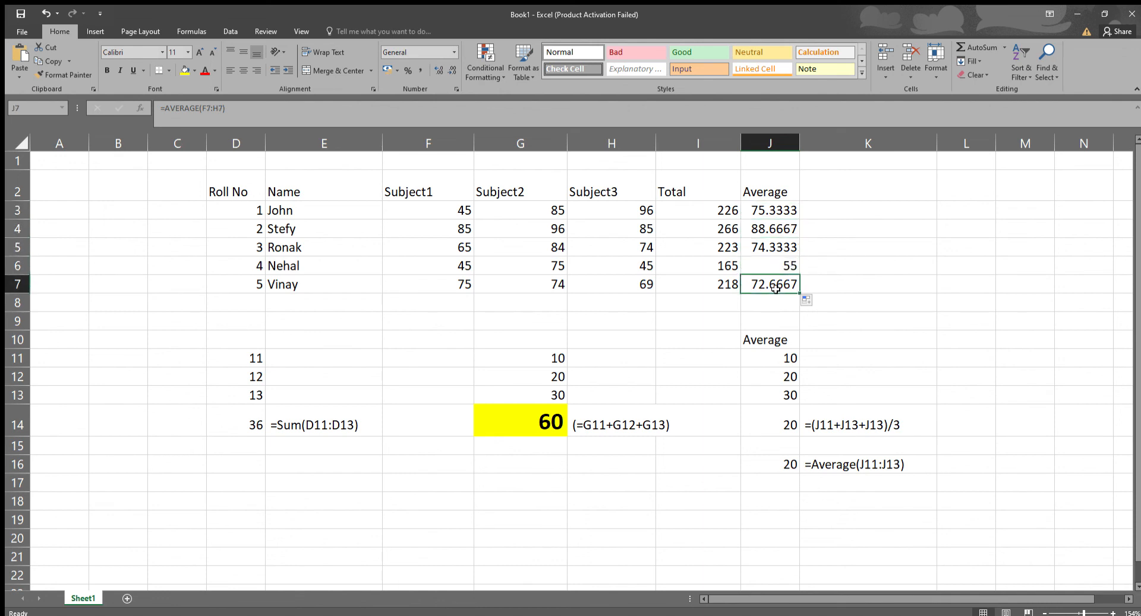
left_click(783, 248)
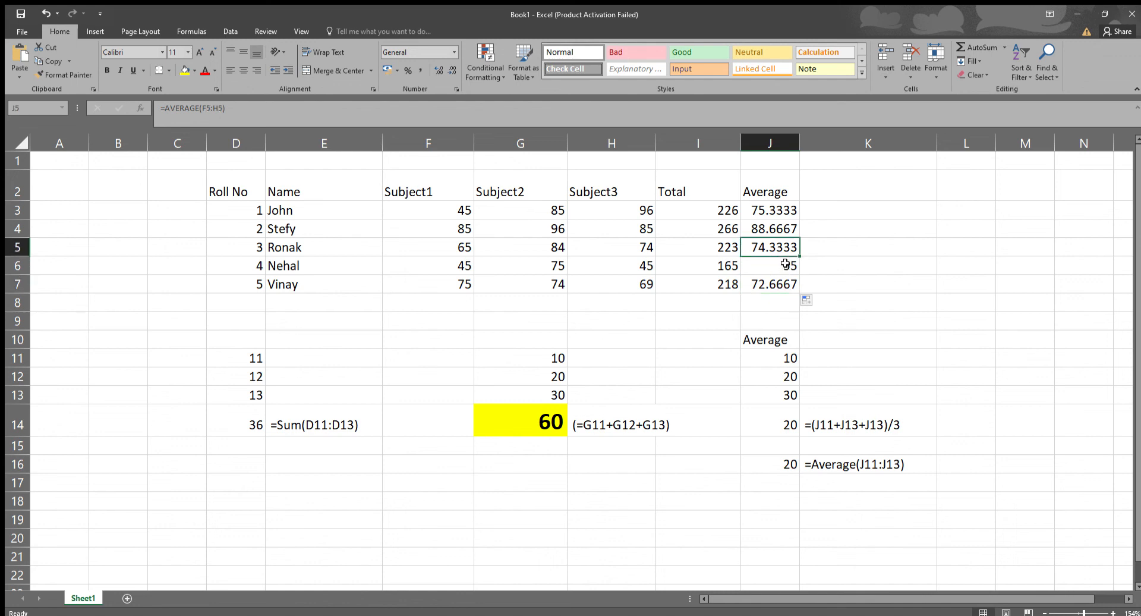
Reduce the student averages in J3 to J7 to one decimal place and deselect the range.
left_click_drag(779, 211, 775, 284)
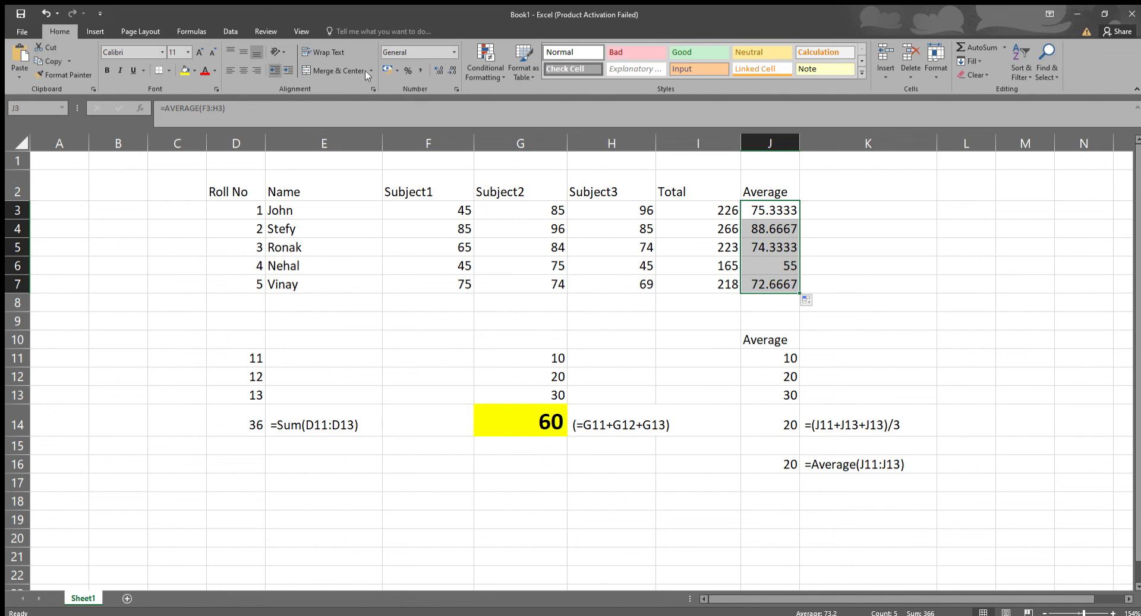
left_click(449, 69)
left_click(449, 69)
left_click(450, 70)
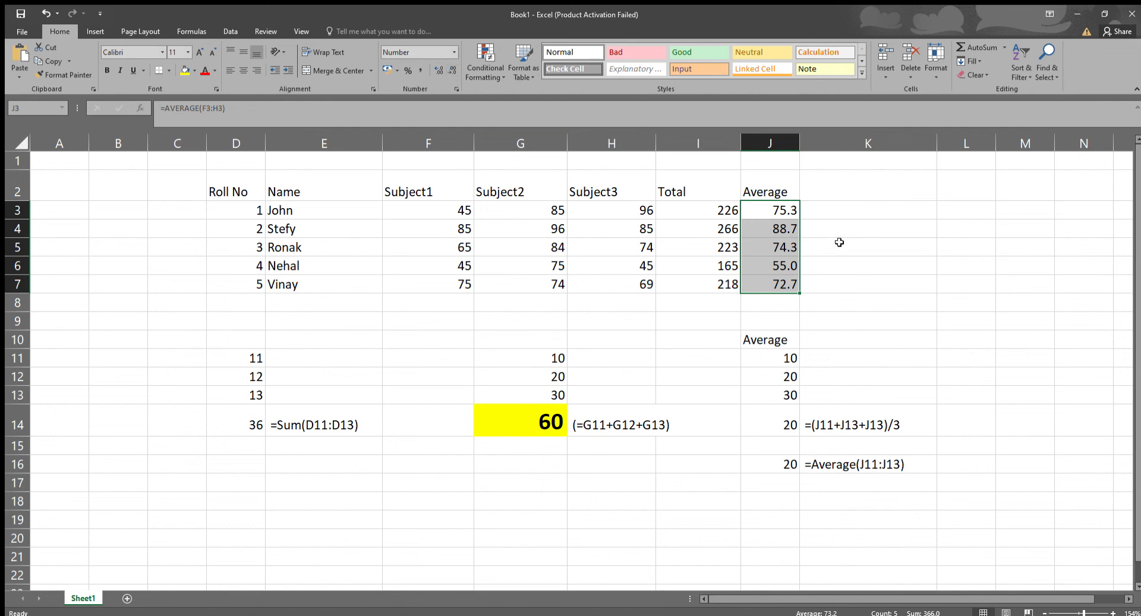
left_click(825, 215)
left_click_drag(779, 210, 772, 284)
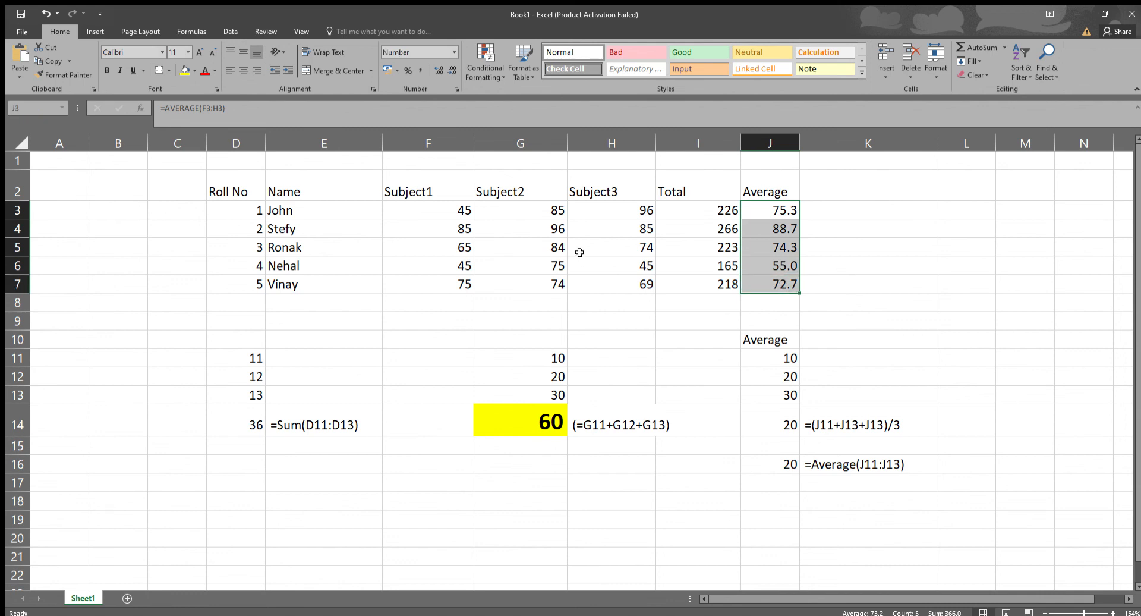
left_click(642, 322)
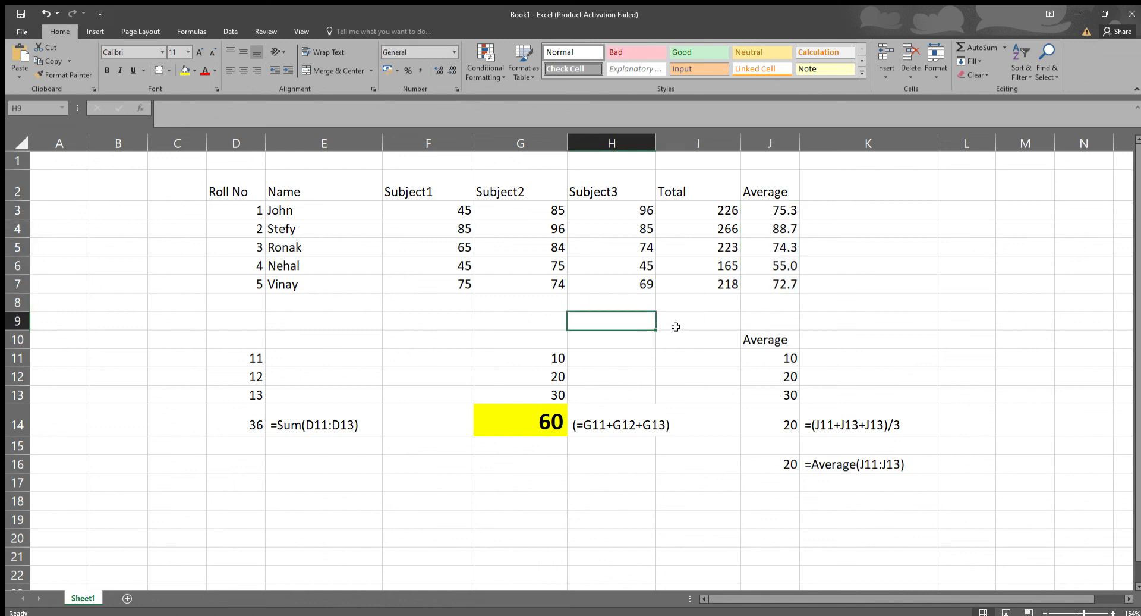